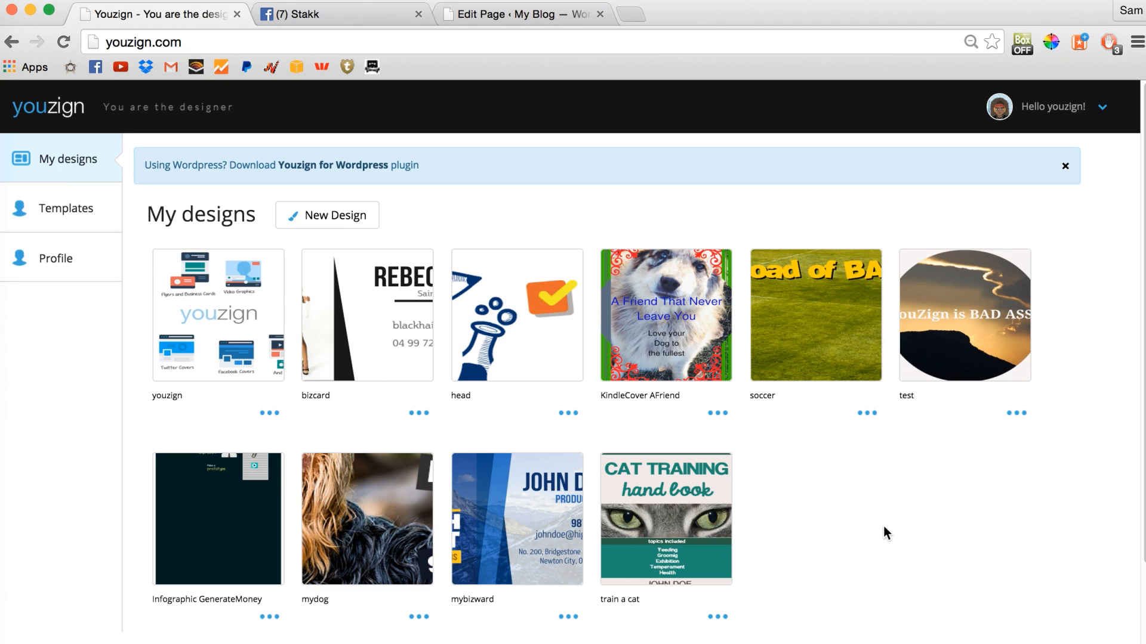
- Browse the Infographics designs in the Youzign template library
{"action": "left_click", "coordinate": [63, 210]}
{"action": "scroll", "coordinate": [1128, 229], "scroll_direction": "down", "scroll_amount": 3}
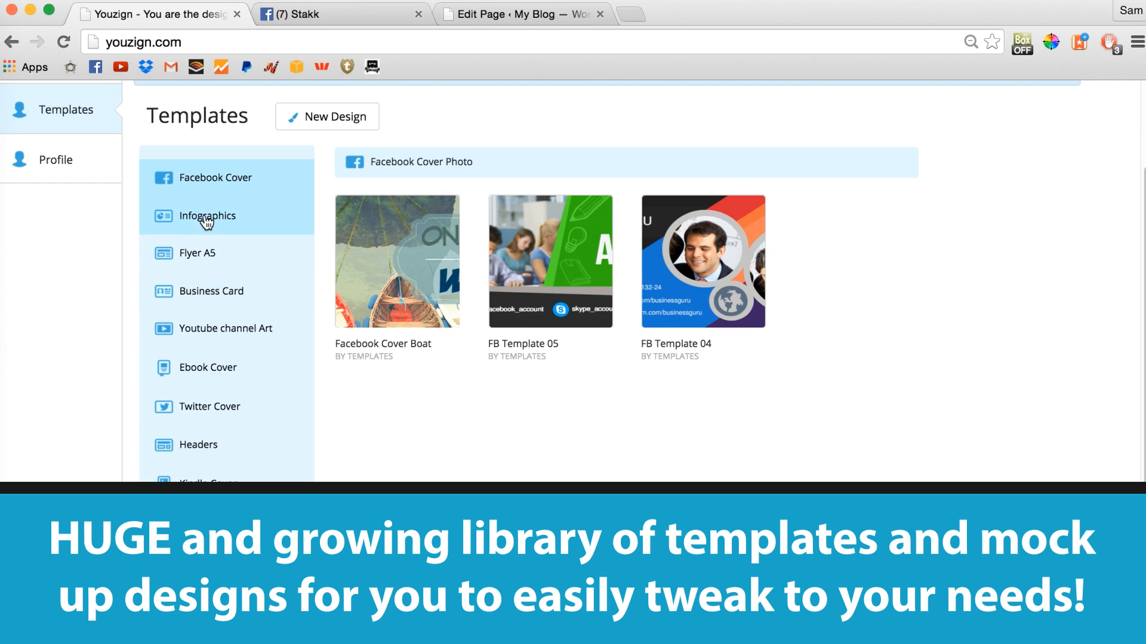
{"action": "left_click", "coordinate": [205, 218]}
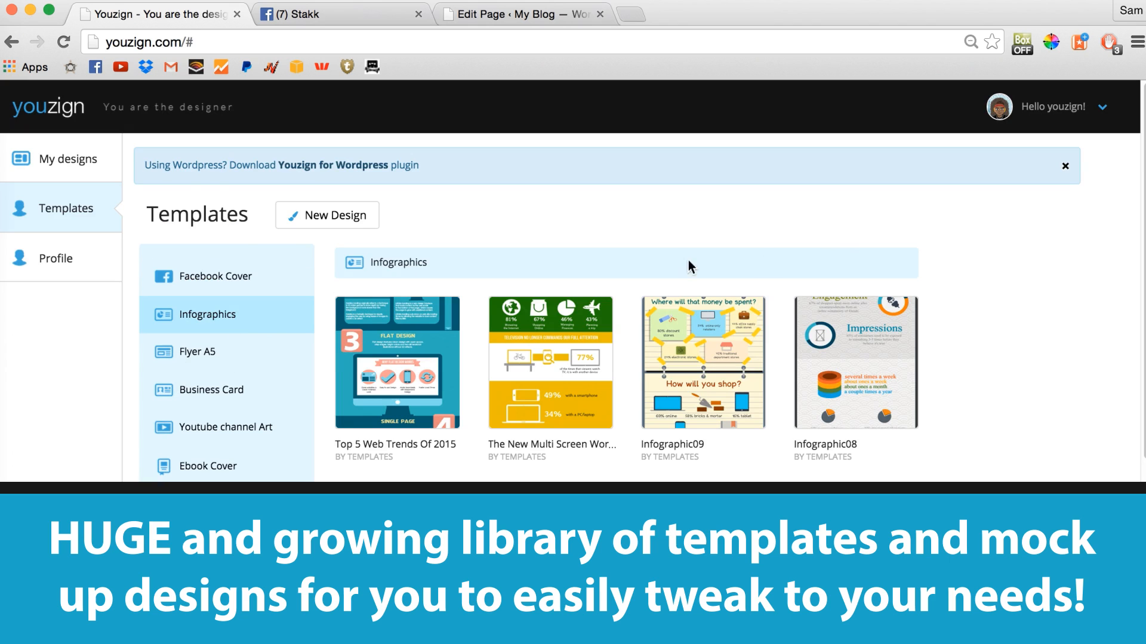
{"action": "scroll", "coordinate": [1127, 190], "scroll_direction": "down", "scroll_amount": 4}
{"action": "scroll", "coordinate": [1124, 264], "scroll_direction": "down", "scroll_amount": 2}
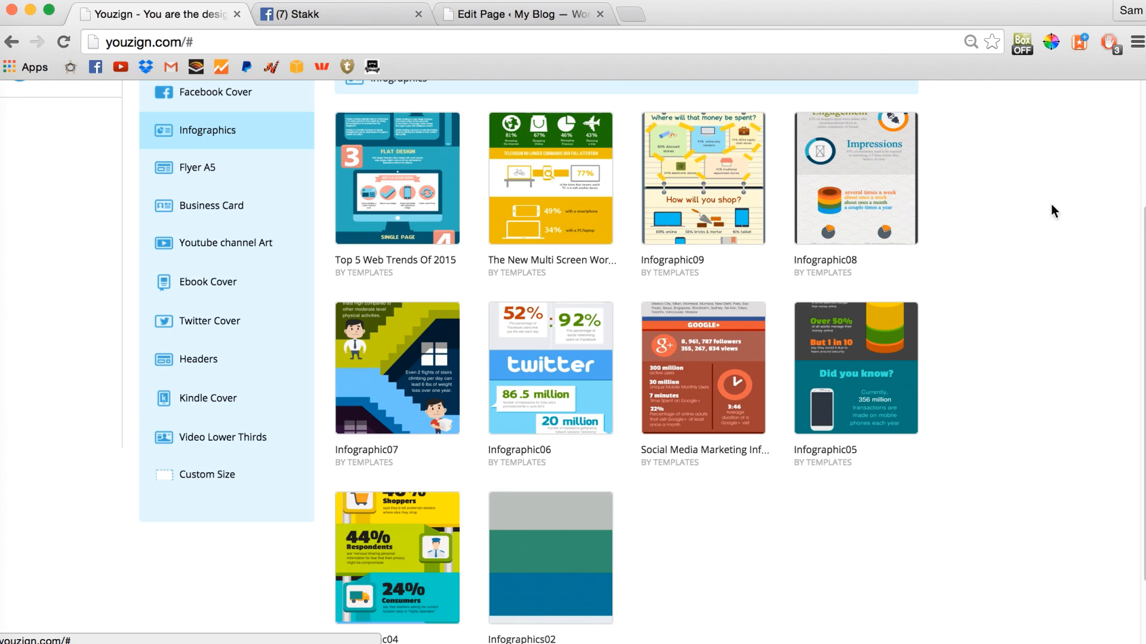
{"action": "scroll", "coordinate": [1128, 213], "scroll_direction": "up", "scroll_amount": 2}
{"action": "mouse_move", "coordinate": [884, 252]}
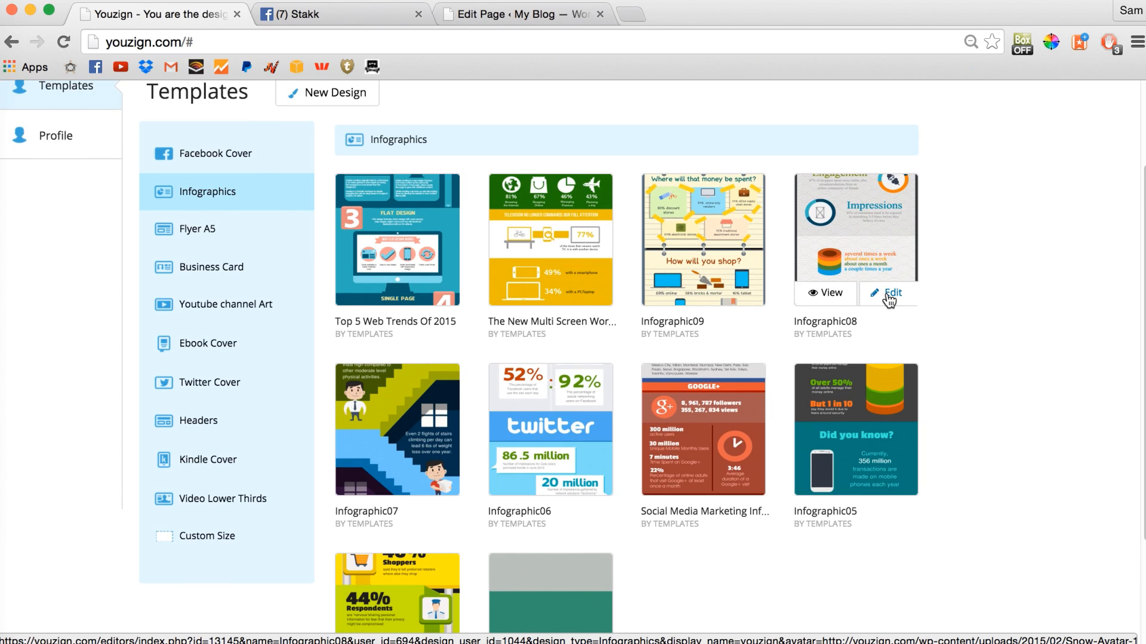
{"action": "left_click_drag", "start_coordinate": [1145, 192], "coordinate": [1143, 138]}
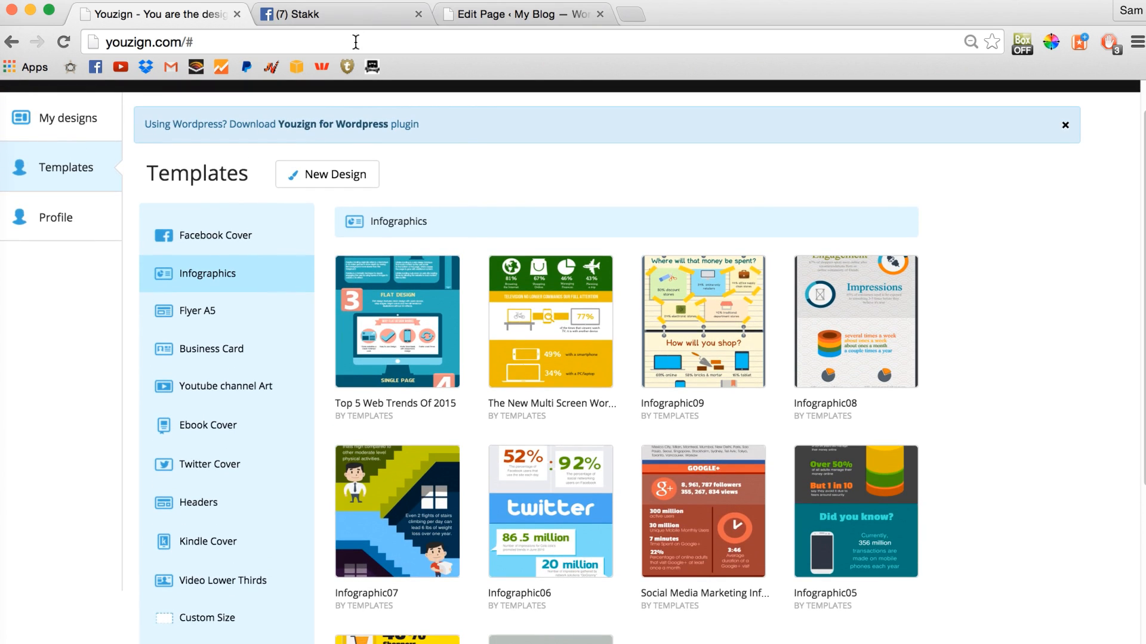
- Switch to the Stakk Facebook page, examine its cover photo area, and return to Youzign
{"action": "left_click", "coordinate": [353, 12]}
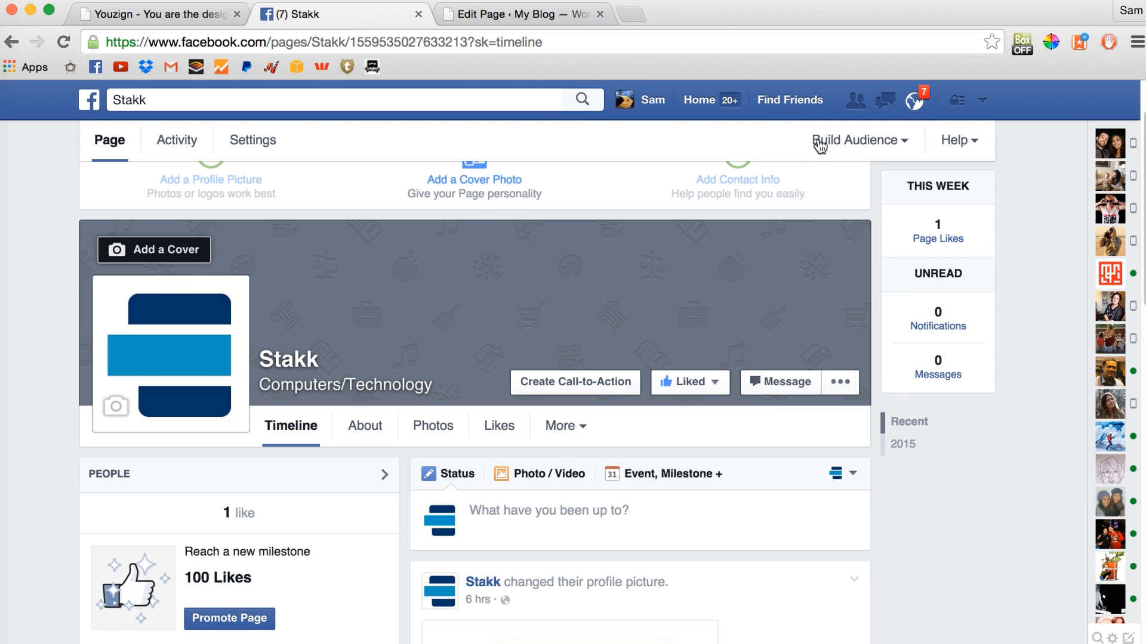
{"action": "mouse_move", "coordinate": [1144, 169]}
{"action": "left_mouse_down"}
{"action": "mouse_move", "coordinate": [1141, 107]}
{"action": "mouse_move", "coordinate": [1142, 161]}
{"action": "left_mouse_up"}
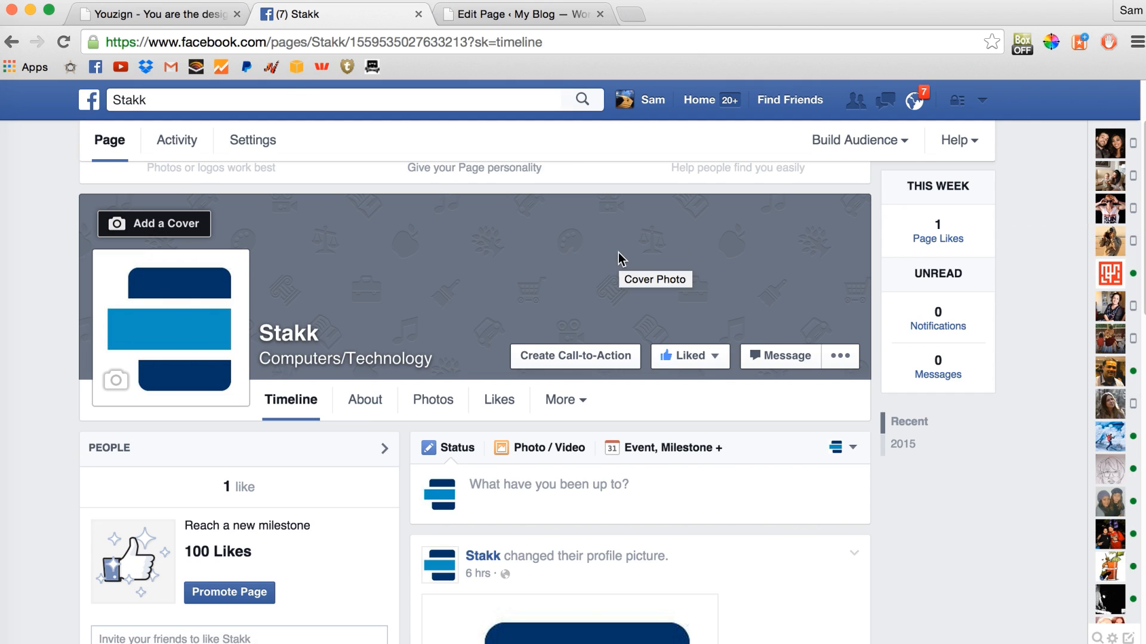
{"action": "left_click", "coordinate": [143, 15]}
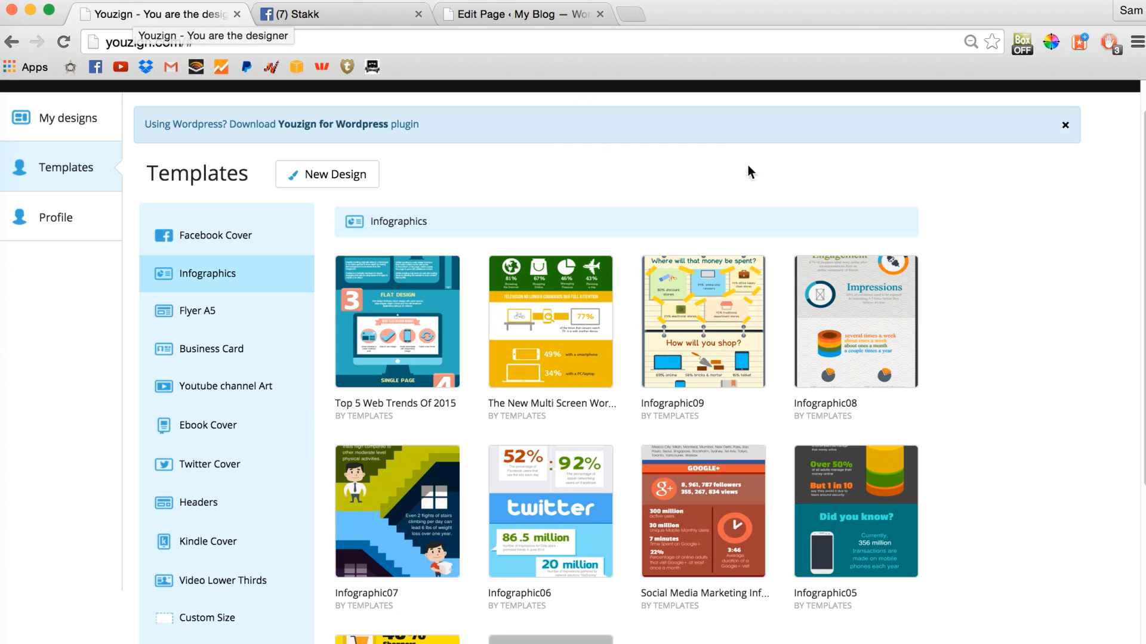
- Start a new blank Facebook Cover design, declining to load the unsaved work from the last session
{"action": "scroll", "coordinate": [1115, 176], "scroll_direction": "up", "scroll_amount": 1}
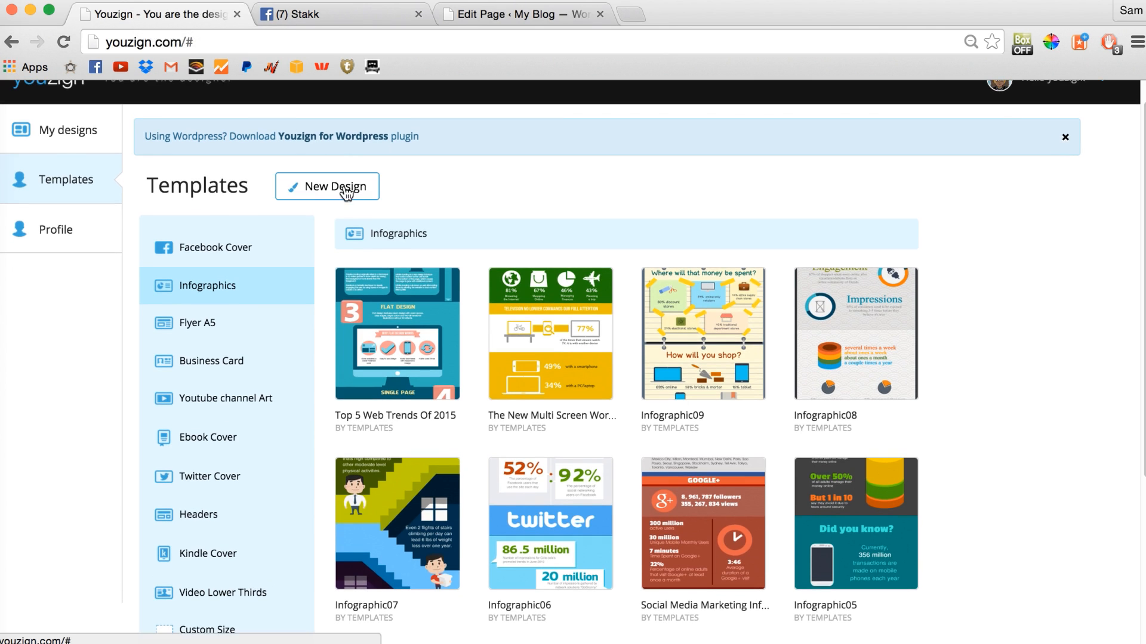
{"action": "left_click", "coordinate": [346, 192]}
{"action": "left_click", "coordinate": [449, 245]}
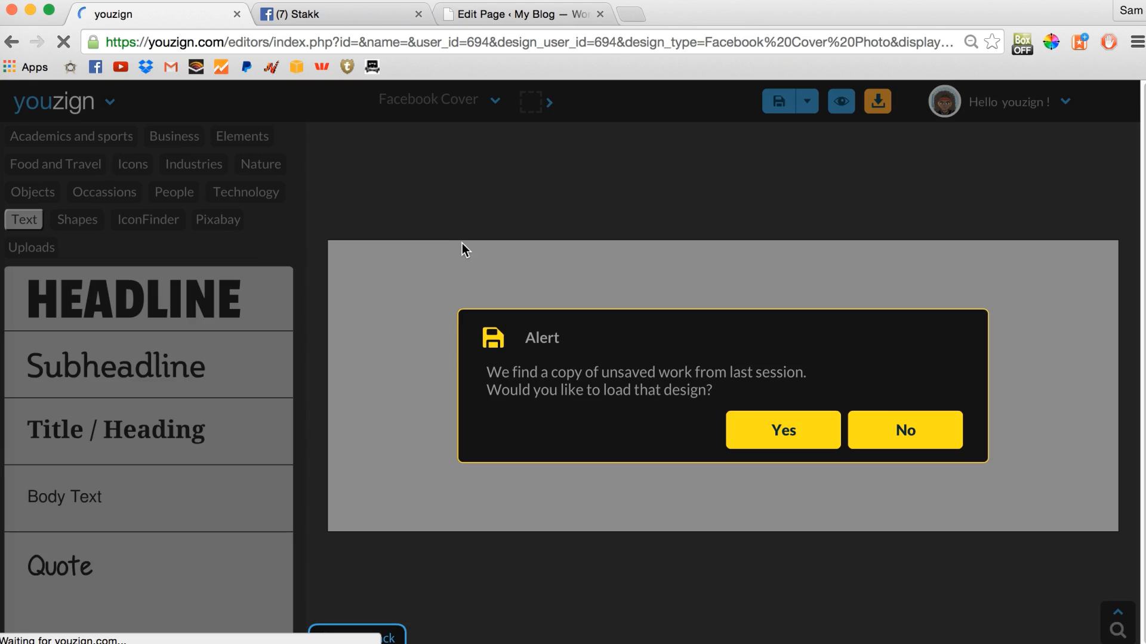
{"action": "left_click", "coordinate": [904, 425]}
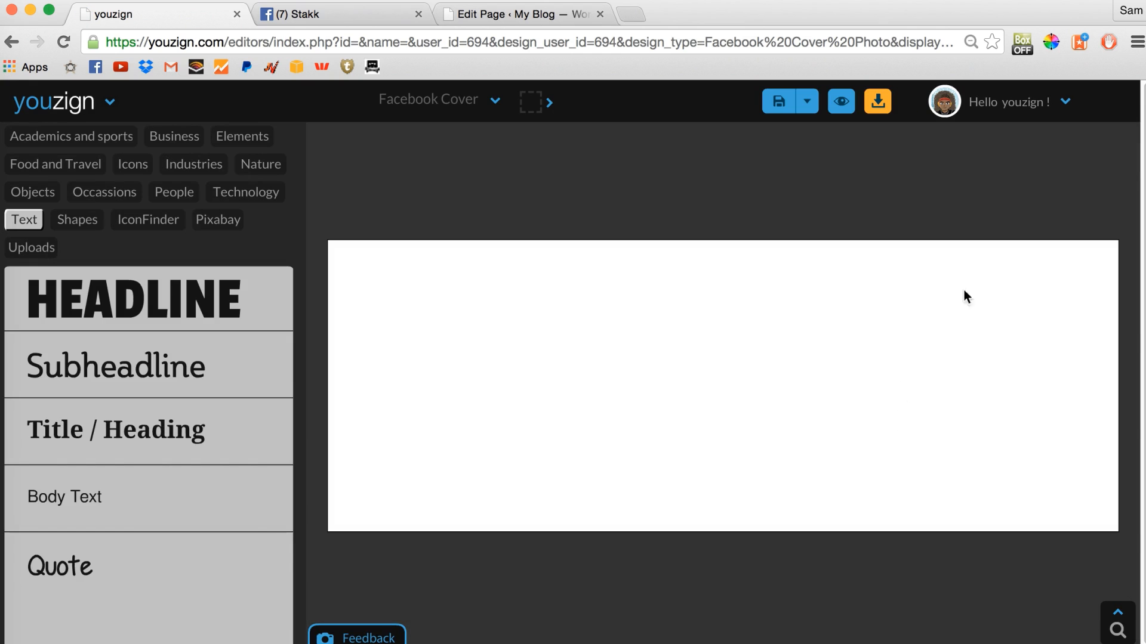
- Browse the Academics and sports and the Business graphics in the design element library
{"action": "left_click_drag", "start_coordinate": [1144, 158], "coordinate": [1144, 173]}
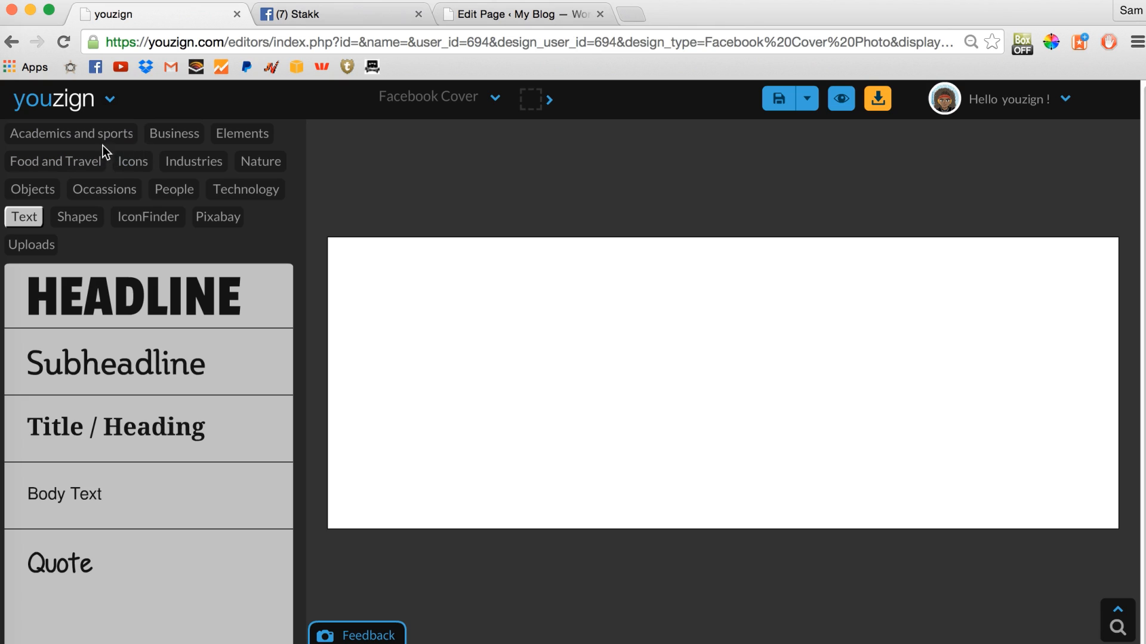
{"action": "left_click", "coordinate": [74, 137]}
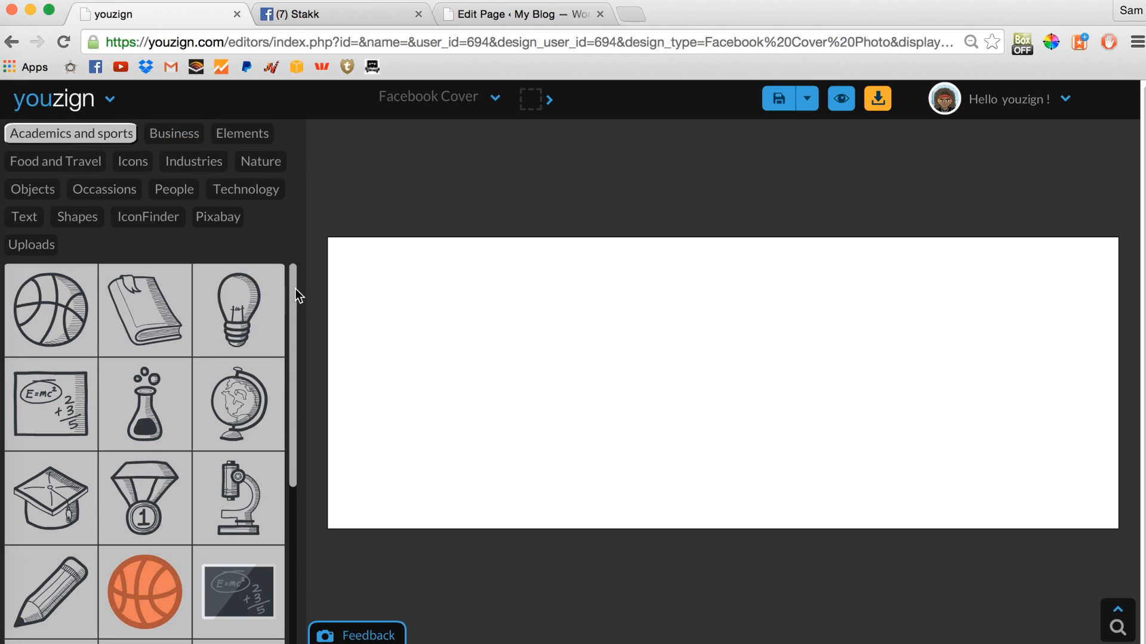
{"action": "mouse_move", "coordinate": [293, 289]}
{"action": "left_mouse_down"}
{"action": "mouse_move", "coordinate": [289, 430]}
{"action": "mouse_move", "coordinate": [291, 280]}
{"action": "left_mouse_up"}
{"action": "left_click", "coordinate": [174, 135]}
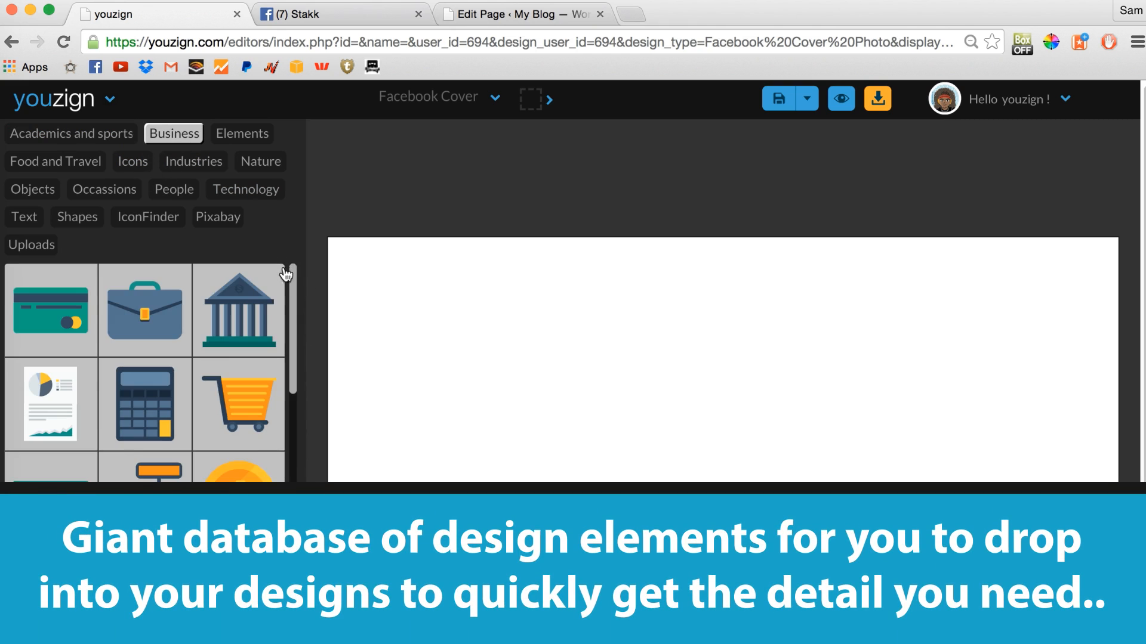
{"action": "mouse_move", "coordinate": [291, 274]}
{"action": "left_mouse_down"}
{"action": "mouse_move", "coordinate": [289, 421]}
{"action": "mouse_move", "coordinate": [289, 289]}
{"action": "mouse_move", "coordinate": [291, 299]}
{"action": "left_mouse_up"}
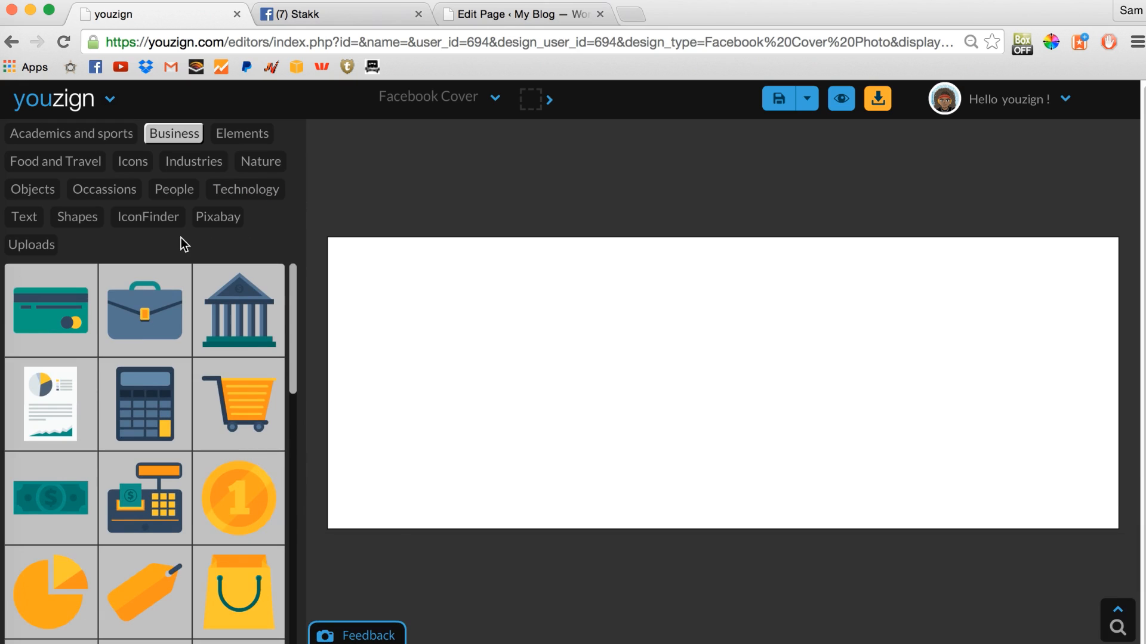
- Upload Ice Lake Sunset.jpg into the design with Save to Image Library enabled
{"action": "left_click", "coordinate": [35, 246]}
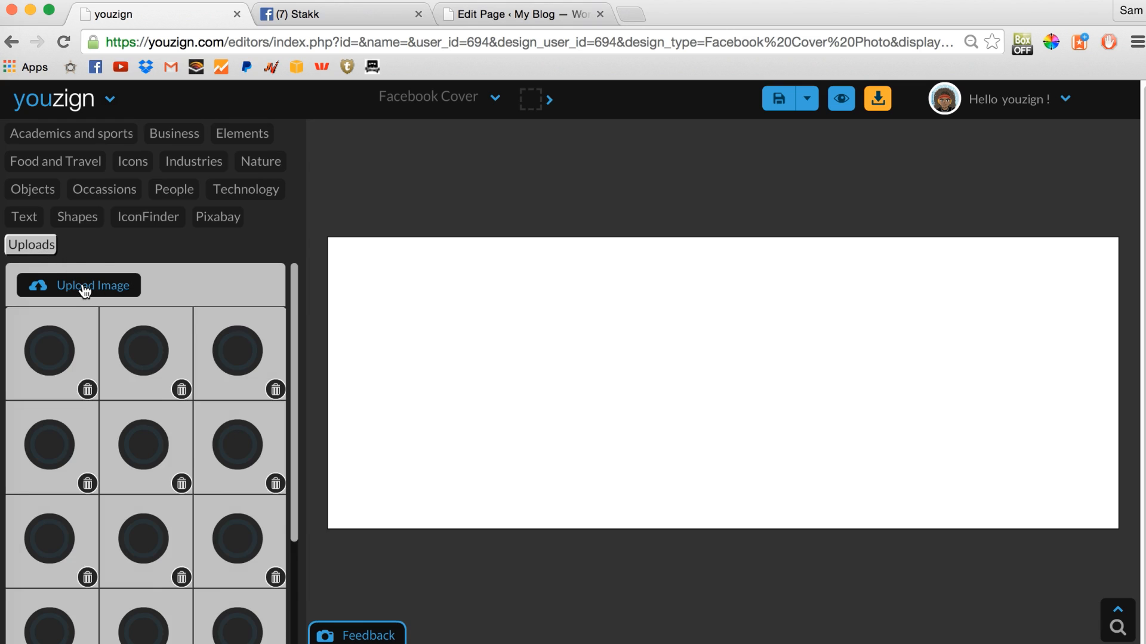
{"action": "left_click", "coordinate": [84, 289]}
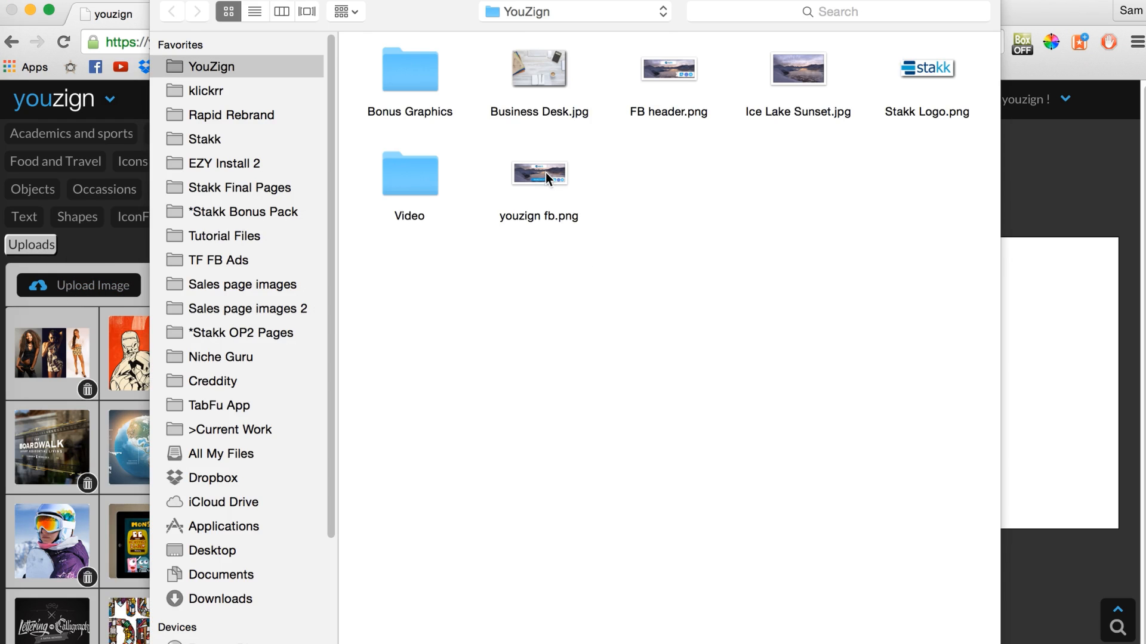
{"action": "left_click", "coordinate": [800, 79]}
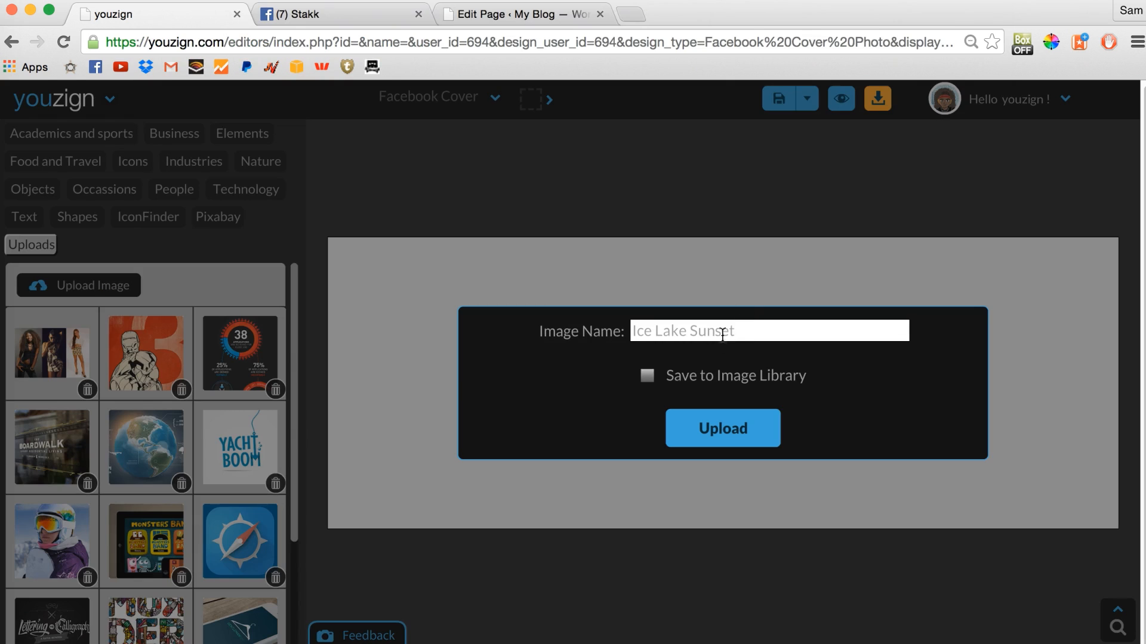
{"action": "left_click", "coordinate": [647, 376]}
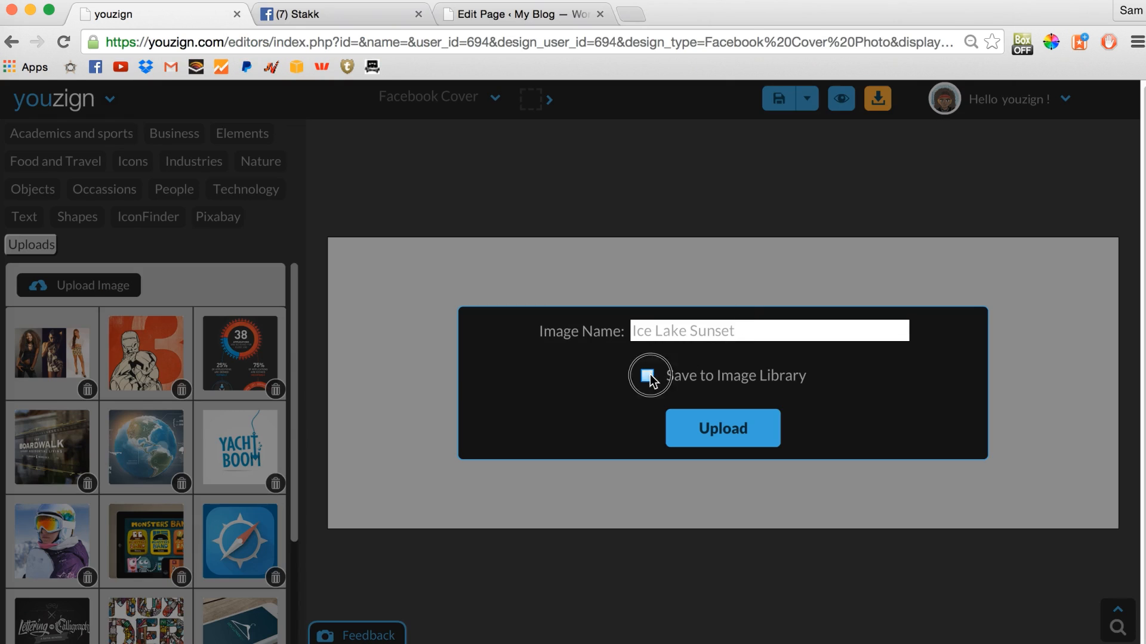
{"action": "left_click", "coordinate": [726, 428]}
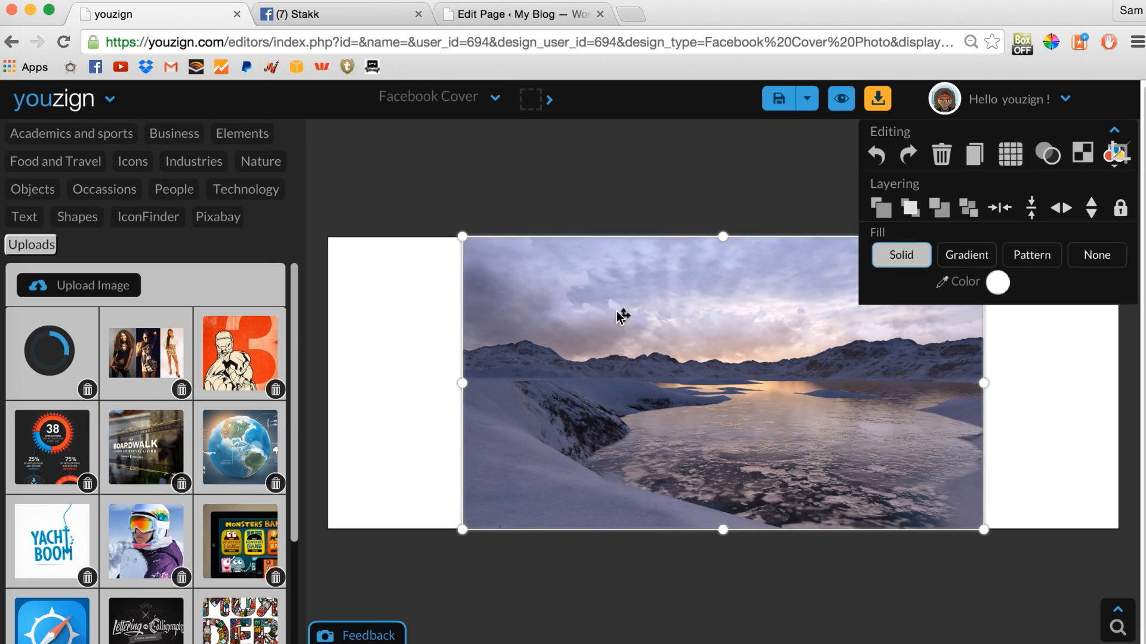
- Enlarge and reposition the ice lake photo so it fills the whole cover canvas as the background
{"action": "mouse_move", "coordinate": [764, 358]}
{"action": "left_mouse_down"}
{"action": "mouse_move", "coordinate": [767, 340]}
{"action": "mouse_move", "coordinate": [739, 376]}
{"action": "mouse_move", "coordinate": [749, 361]}
{"action": "mouse_move", "coordinate": [760, 373]}
{"action": "left_mouse_up"}
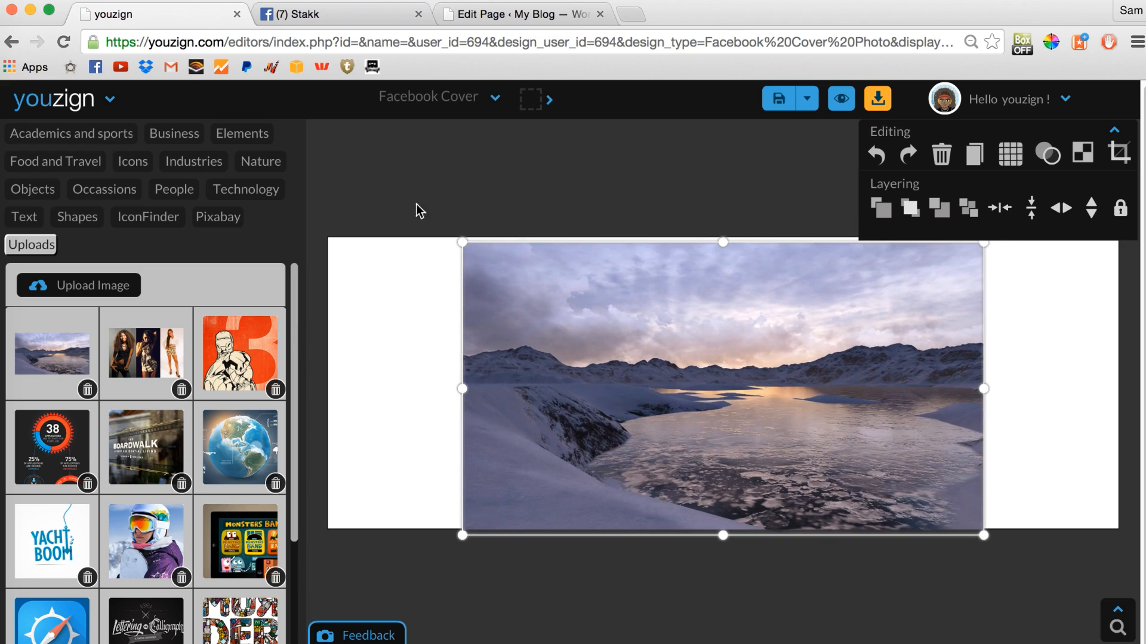
{"action": "left_click", "coordinate": [462, 243]}
{"action": "left_click_drag", "start_coordinate": [358, 194], "coordinate": [159, 127]}
{"action": "left_click_drag", "start_coordinate": [558, 298], "coordinate": [622, 391]}
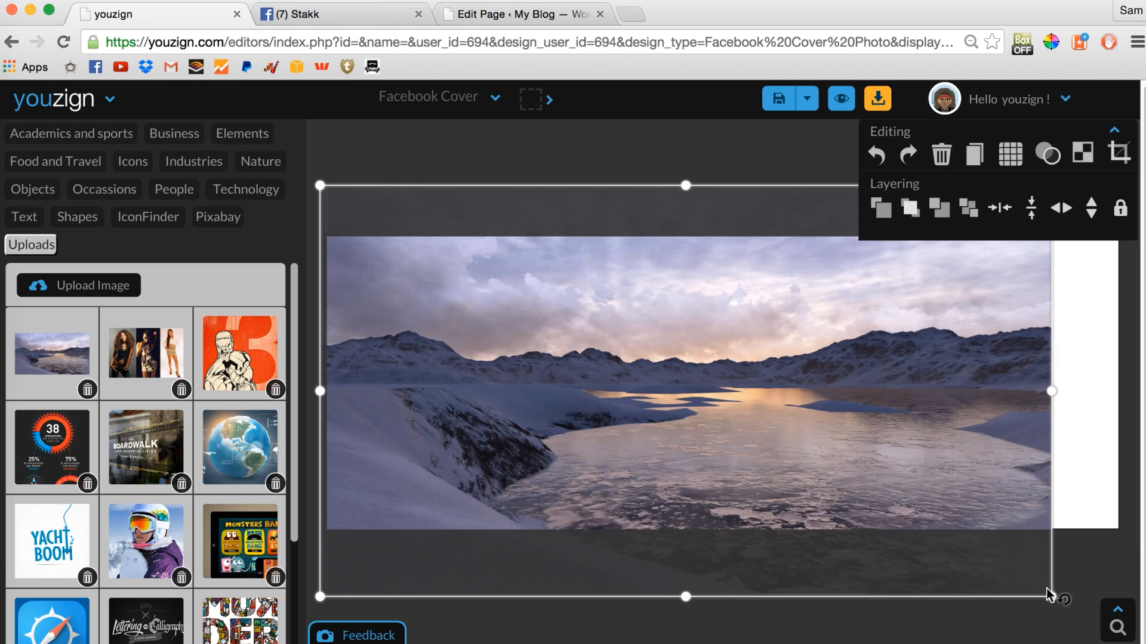
{"action": "left_click_drag", "start_coordinate": [1051, 597], "coordinate": [1124, 637]}
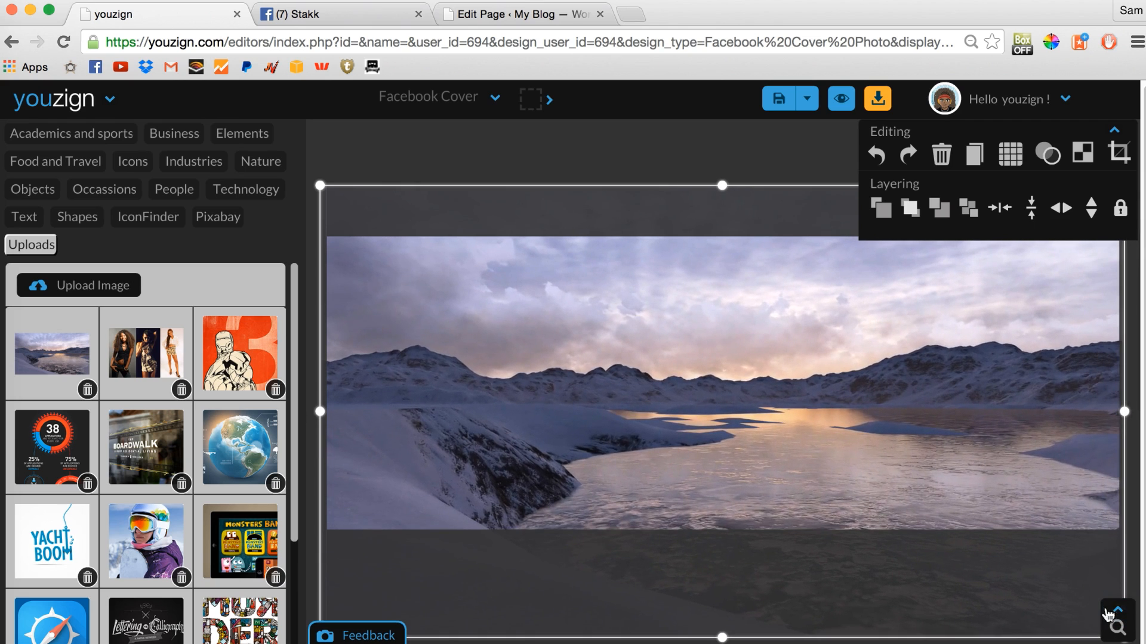
{"action": "left_click_drag", "start_coordinate": [819, 359], "coordinate": [817, 376]}
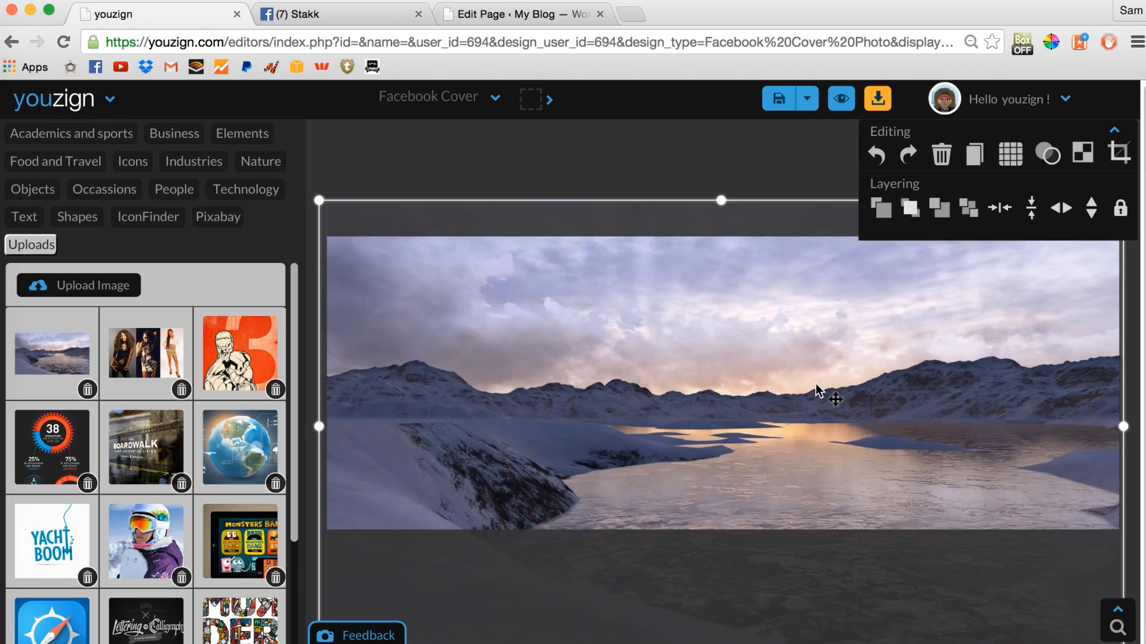
{"action": "left_click", "coordinate": [492, 153]}
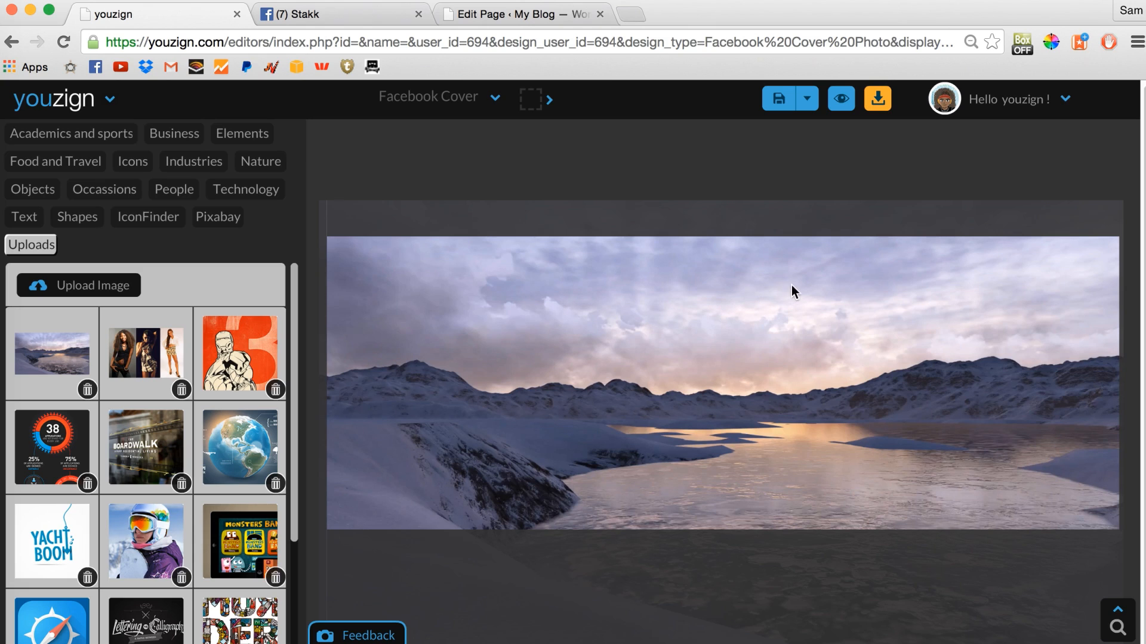
- Add the straight teal ribbon banner from Elements, enlarge it, and centre it in the upper part of the cover
{"action": "left_click", "coordinate": [243, 134]}
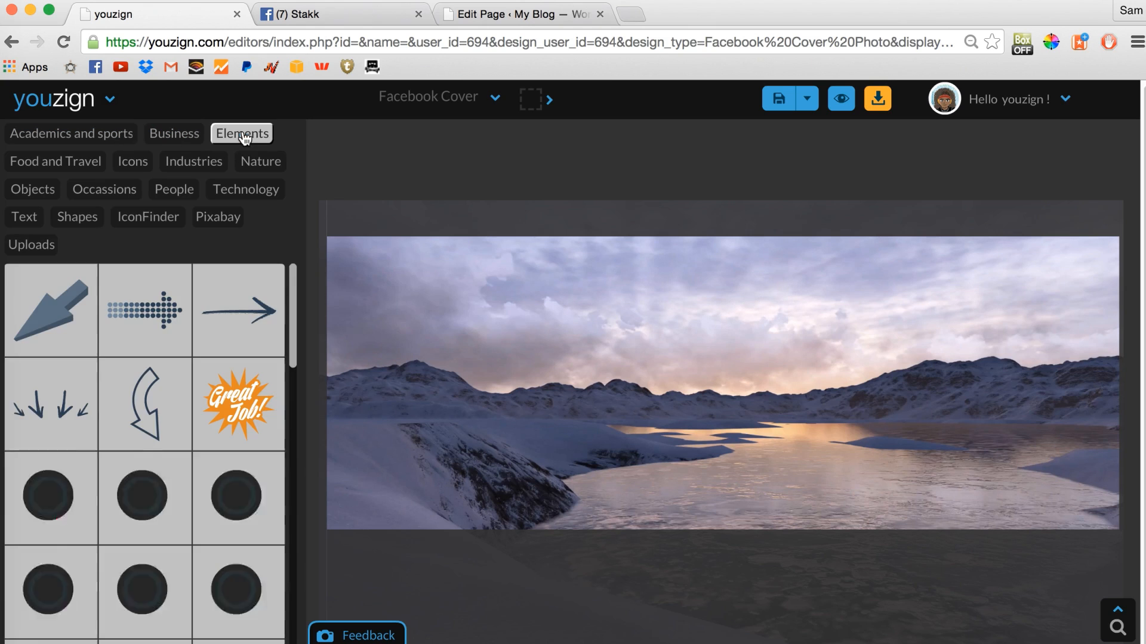
{"action": "left_click_drag", "start_coordinate": [291, 282], "coordinate": [274, 540]}
{"action": "left_click", "coordinate": [166, 510]}
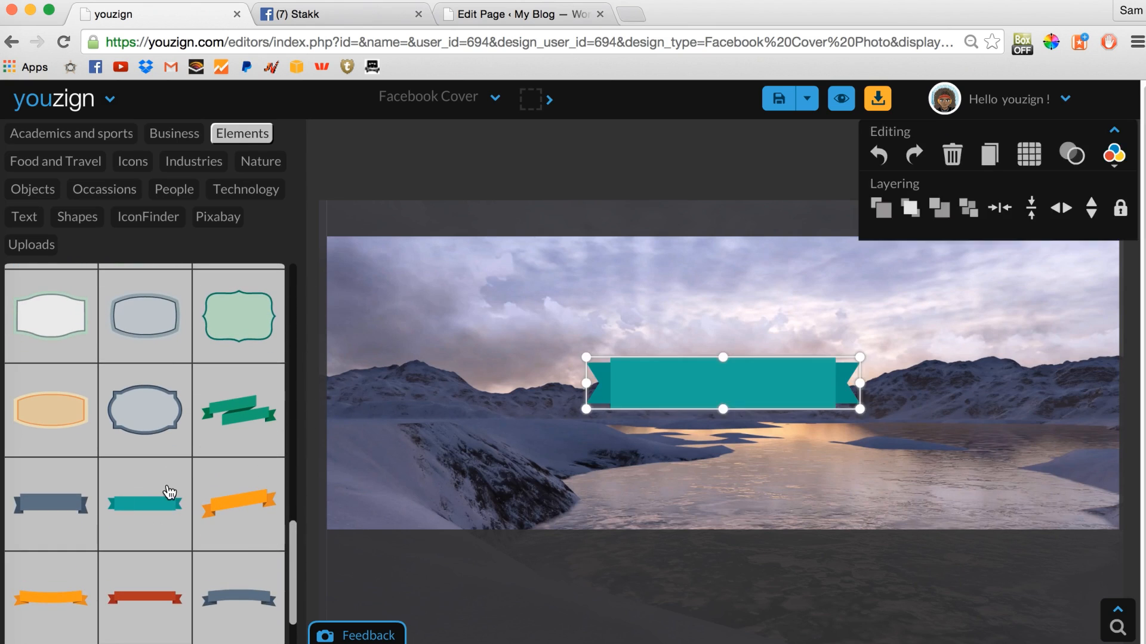
{"action": "left_click_drag", "start_coordinate": [720, 383], "coordinate": [716, 304]}
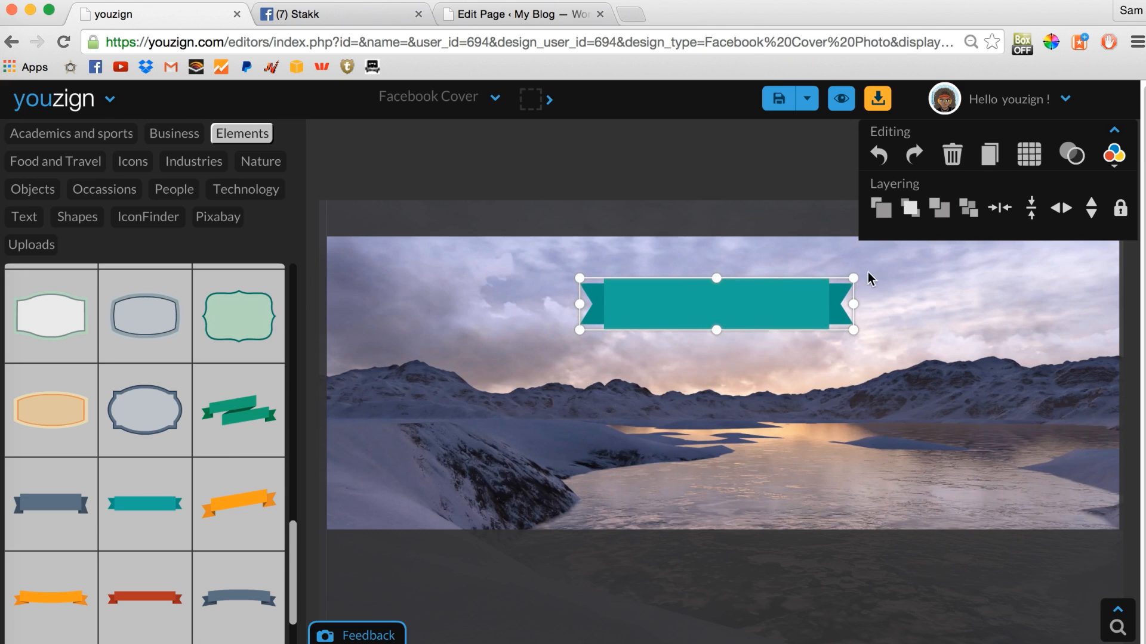
{"action": "left_click_drag", "start_coordinate": [868, 266], "coordinate": [939, 250]}
{"action": "left_click_drag", "start_coordinate": [808, 300], "coordinate": [770, 301]}
{"action": "left_click_drag", "start_coordinate": [905, 267], "coordinate": [926, 250]}
{"action": "left_click_drag", "start_coordinate": [838, 307], "coordinate": [796, 302]}
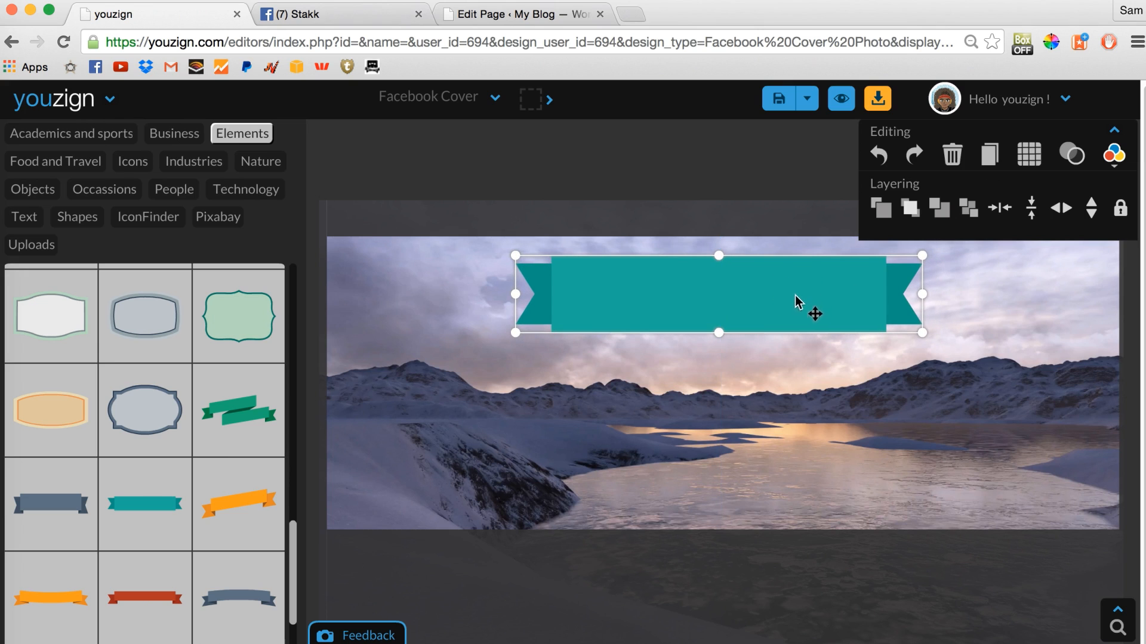
- Recolor the main section of the ribbon banner to off-white
{"action": "left_click", "coordinate": [1114, 157]}
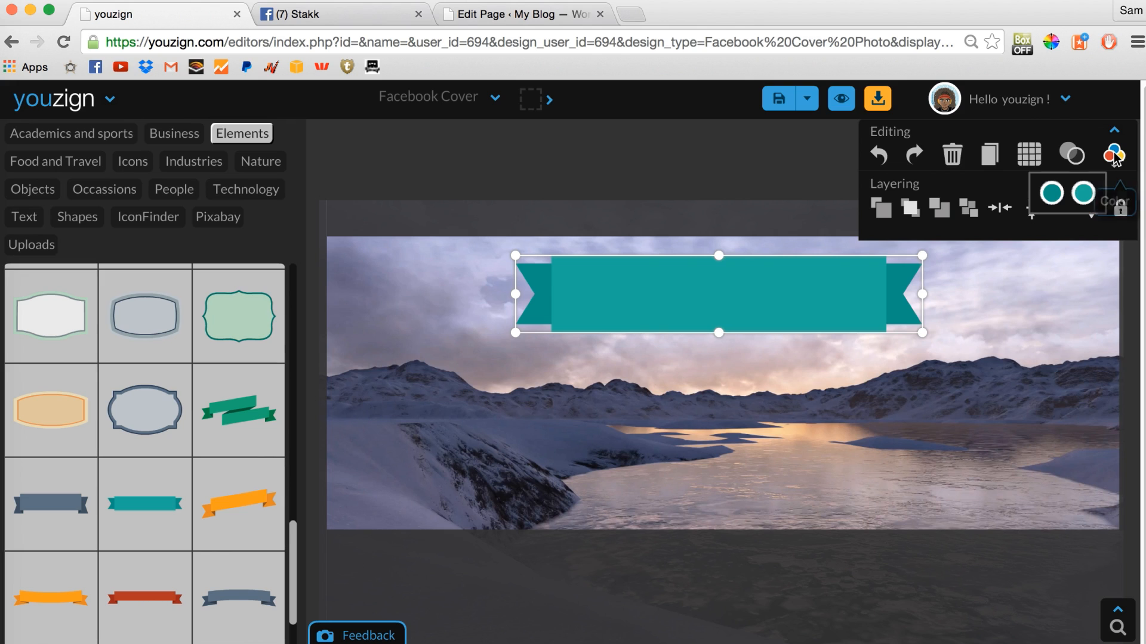
{"action": "left_click", "coordinate": [1084, 194]}
{"action": "left_click_drag", "start_coordinate": [847, 210], "coordinate": [827, 207]}
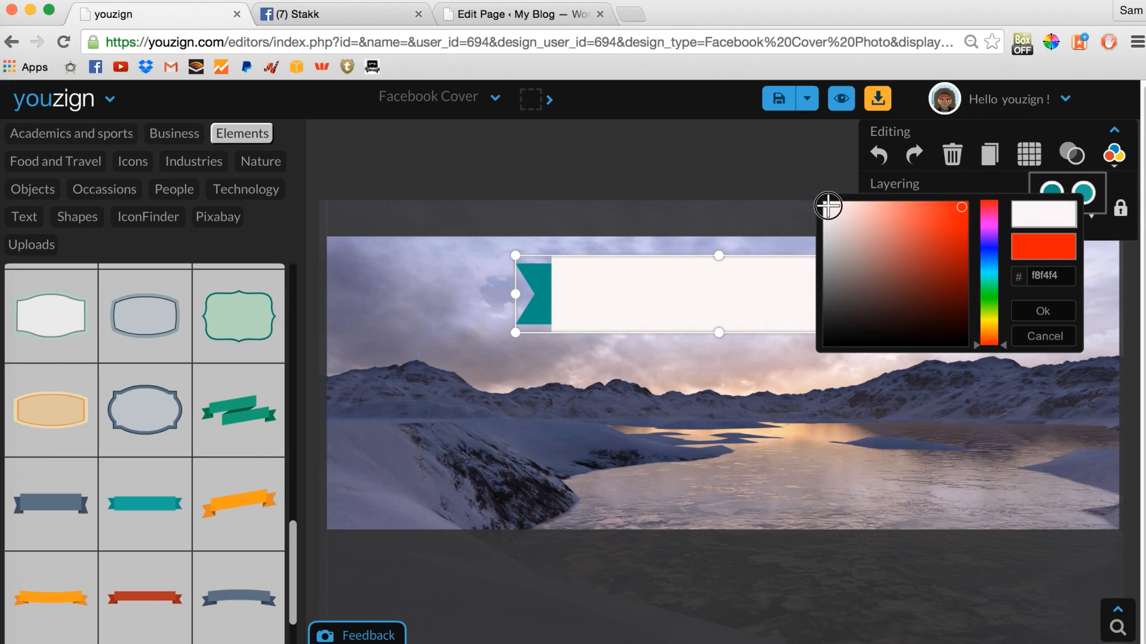
{"action": "left_click", "coordinate": [827, 205]}
- Recolor the two ribbon tails of the banner to light grey, slightly darker than its main section
{"action": "left_click", "coordinate": [1052, 193]}
{"action": "left_click", "coordinate": [863, 233]}
{"action": "left_click_drag", "start_coordinate": [863, 233], "coordinate": [798, 224]}
{"action": "left_click", "coordinate": [796, 221]}
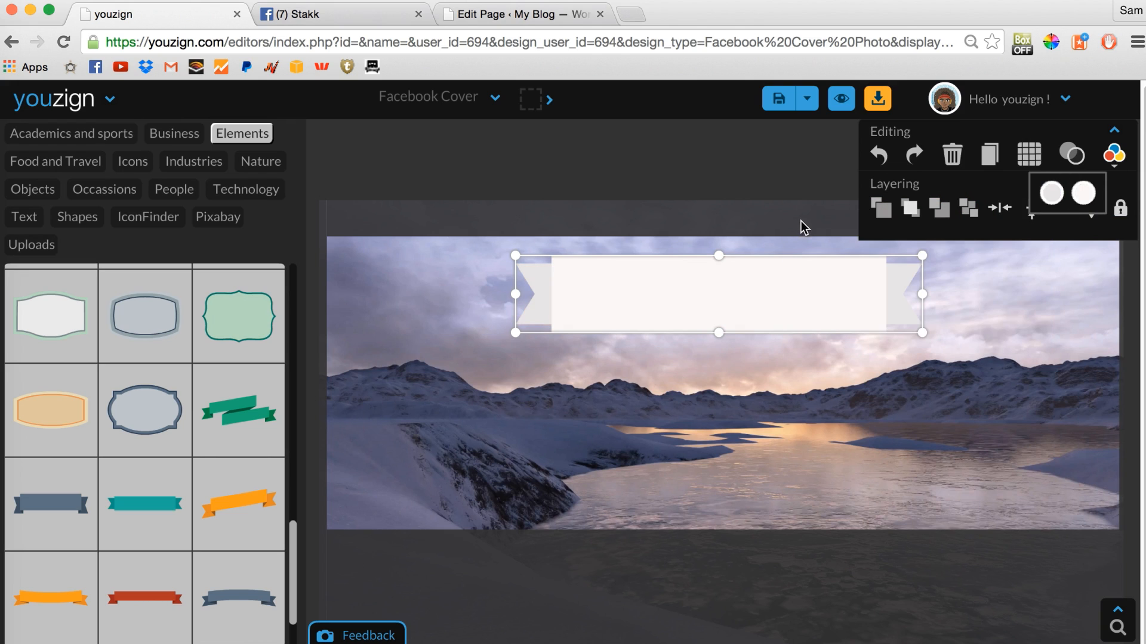
{"action": "left_click", "coordinate": [1062, 201]}
{"action": "mouse_move", "coordinate": [797, 230]}
{"action": "left_mouse_down"}
{"action": "mouse_move", "coordinate": [789, 241]}
{"action": "mouse_move", "coordinate": [794, 233]}
{"action": "left_mouse_up"}
{"action": "left_click", "coordinate": [796, 233]}
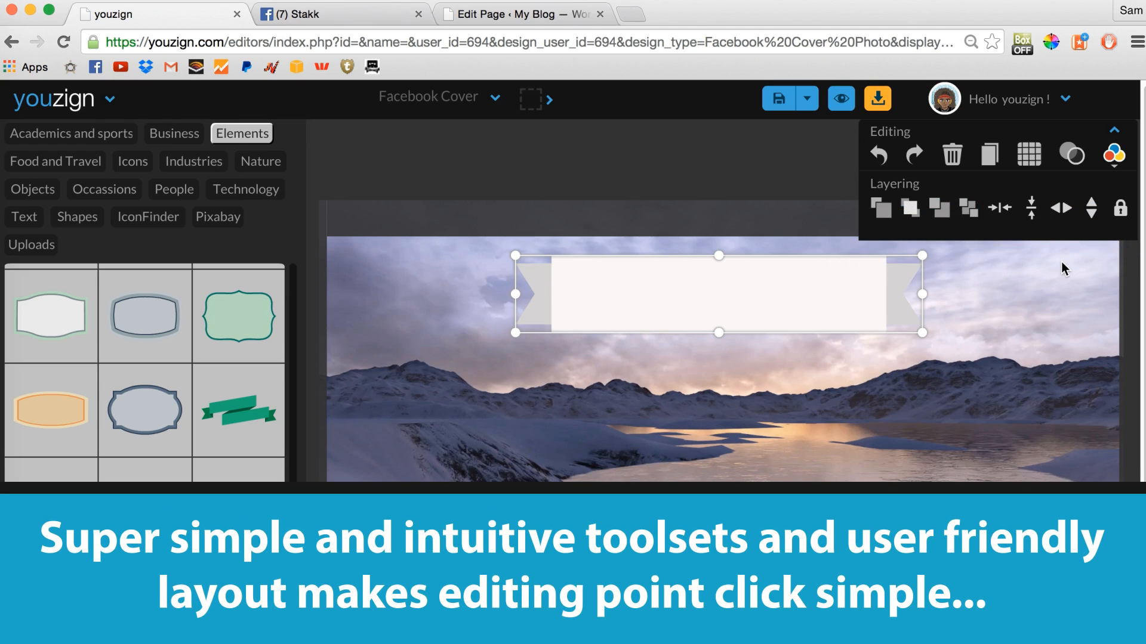
- Upload the Stakk Logo image from the computer, keeping it saved to the image library
{"action": "left_click", "coordinate": [771, 367]}
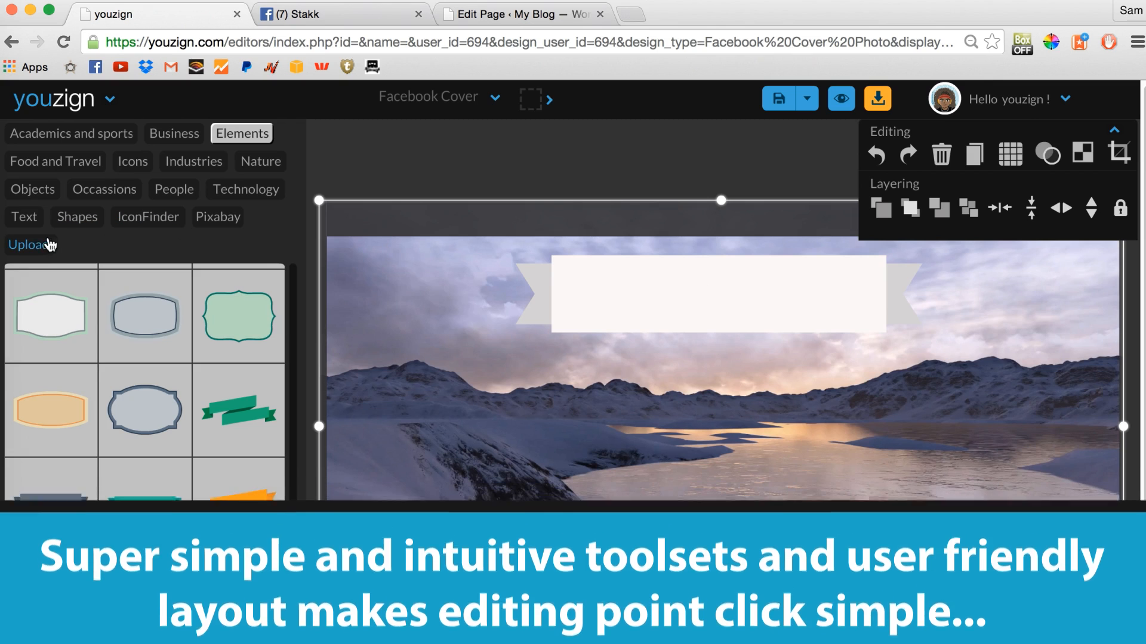
{"action": "left_click", "coordinate": [50, 244]}
{"action": "left_click", "coordinate": [87, 289]}
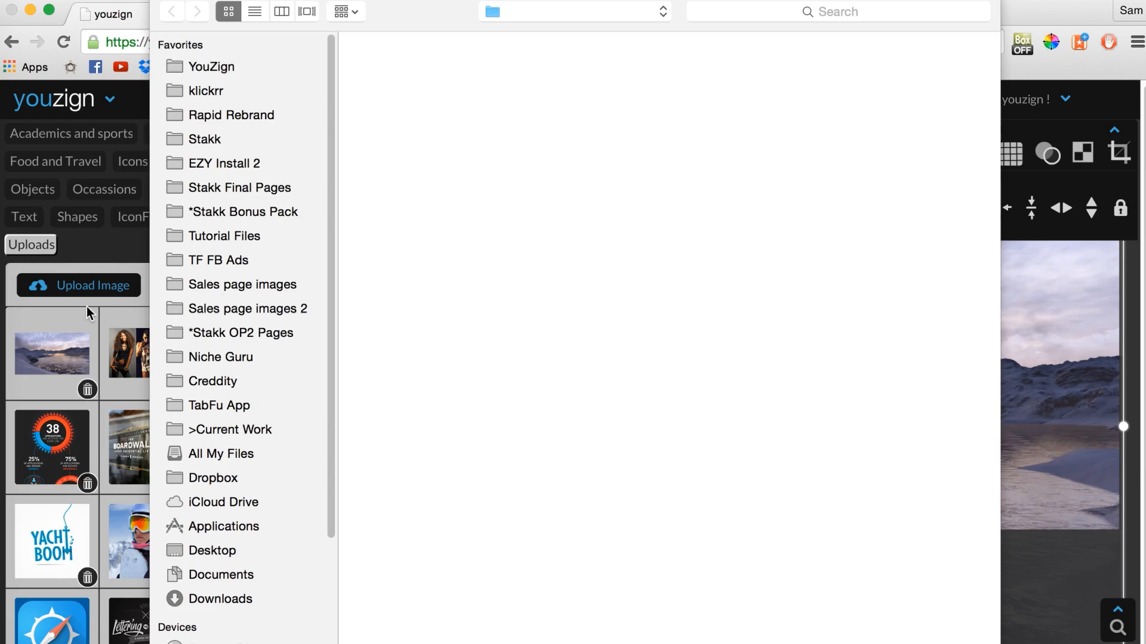
{"action": "double_click", "coordinate": [918, 87]}
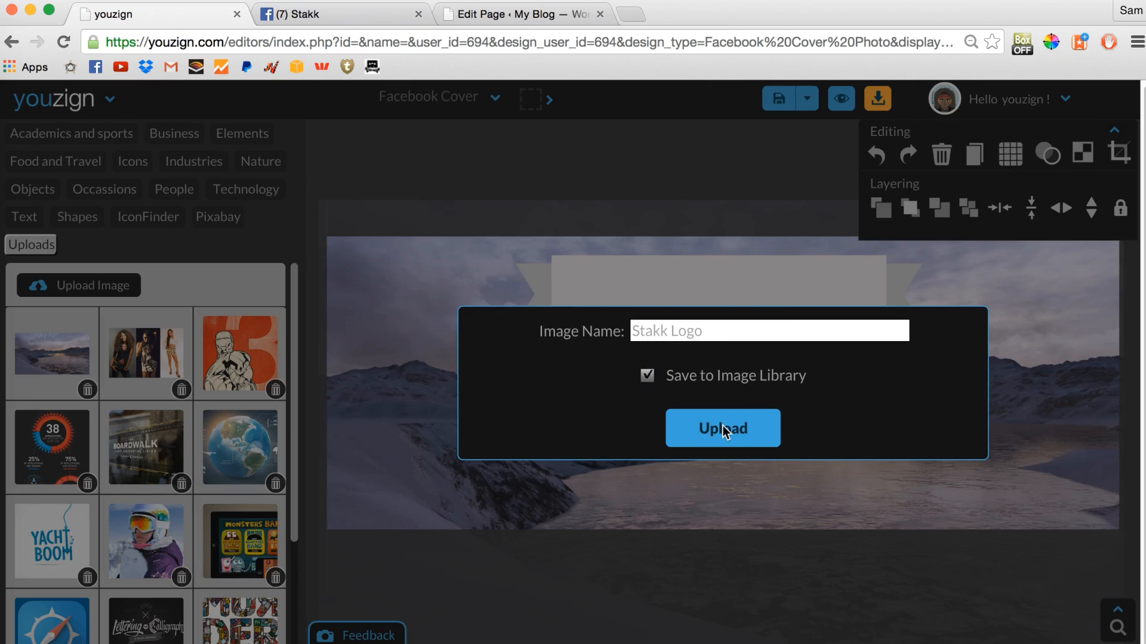
{"action": "left_click", "coordinate": [724, 431]}
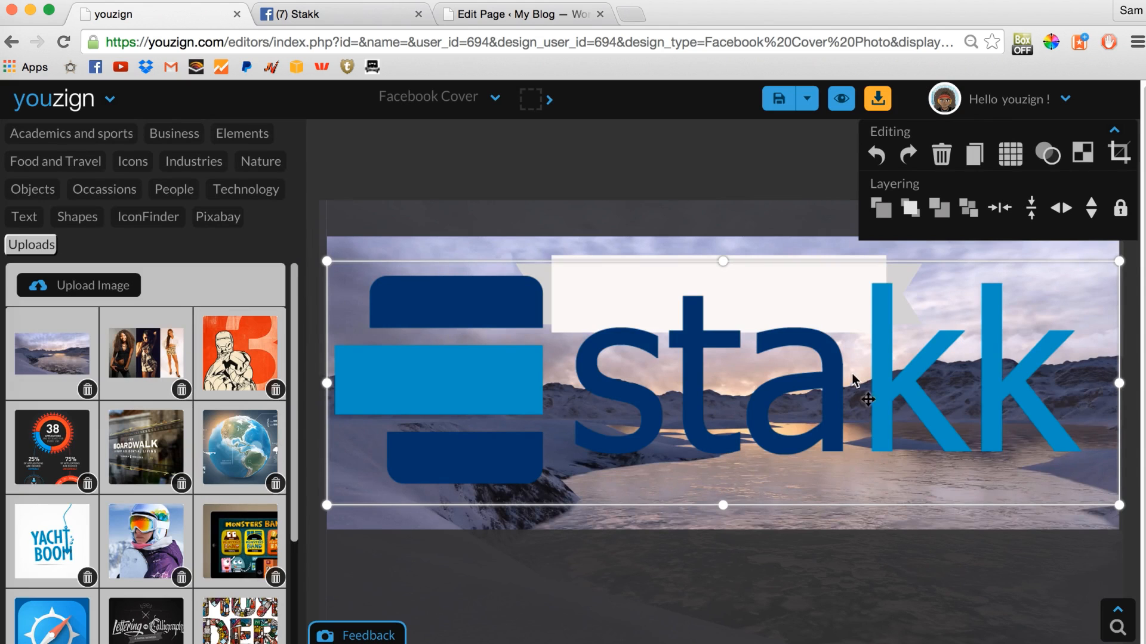
- Shrink the Stakk logo and centre it on the main section of the ribbon banner
{"action": "left_click_drag", "start_coordinate": [1118, 262], "coordinate": [865, 239]}
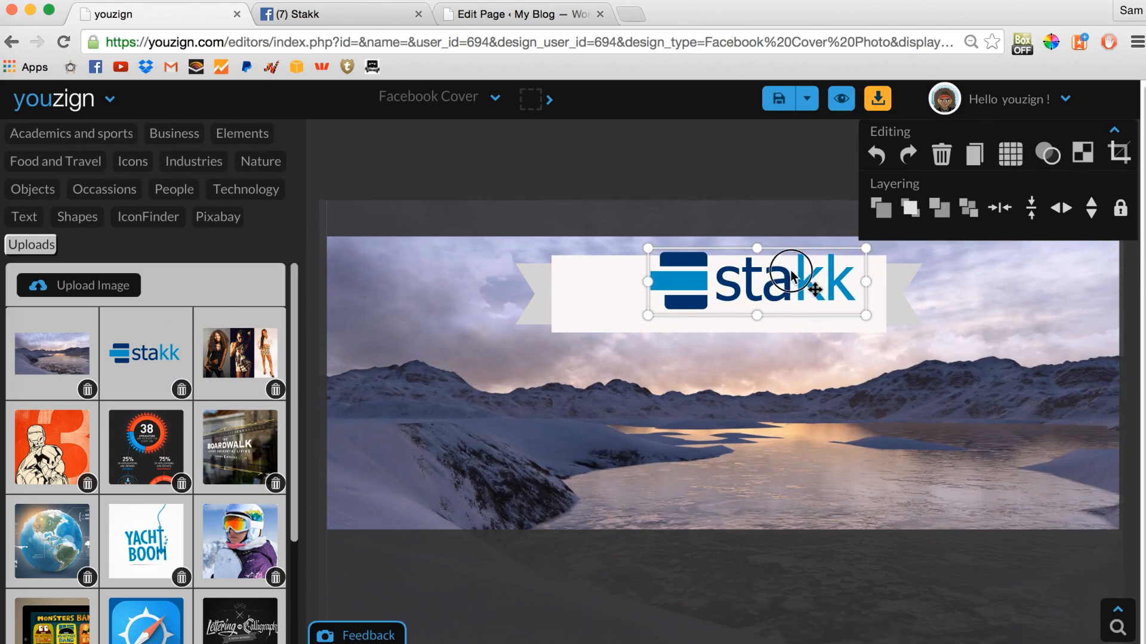
{"action": "left_click_drag", "start_coordinate": [796, 272], "coordinate": [768, 287]}
{"action": "left_click_drag", "start_coordinate": [838, 262], "coordinate": [787, 286]}
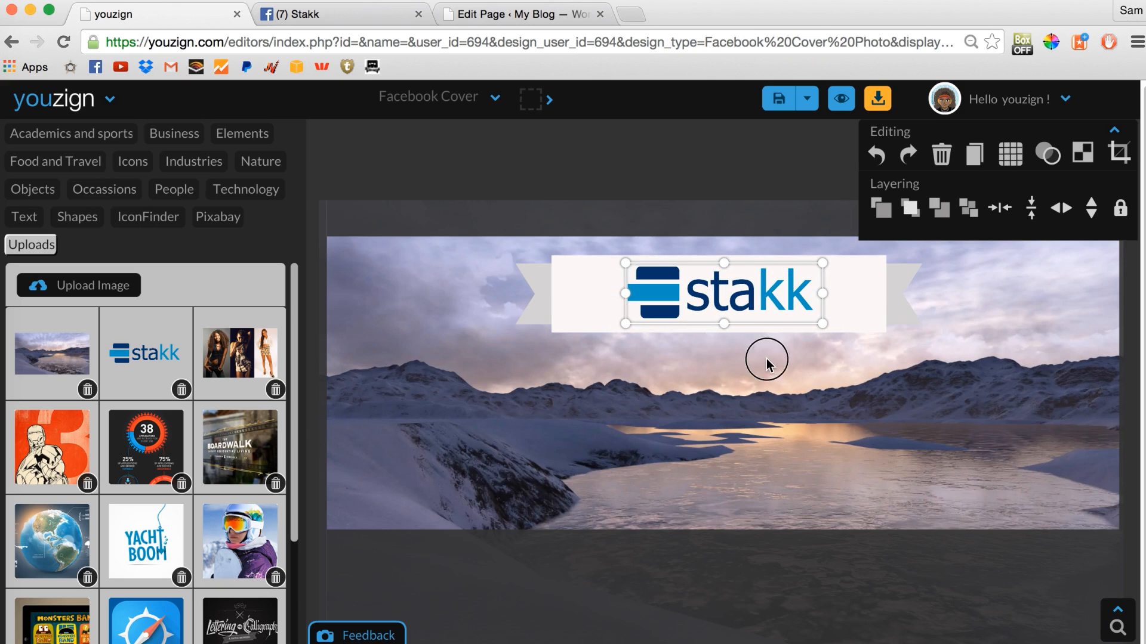
{"action": "left_click", "coordinate": [766, 361]}
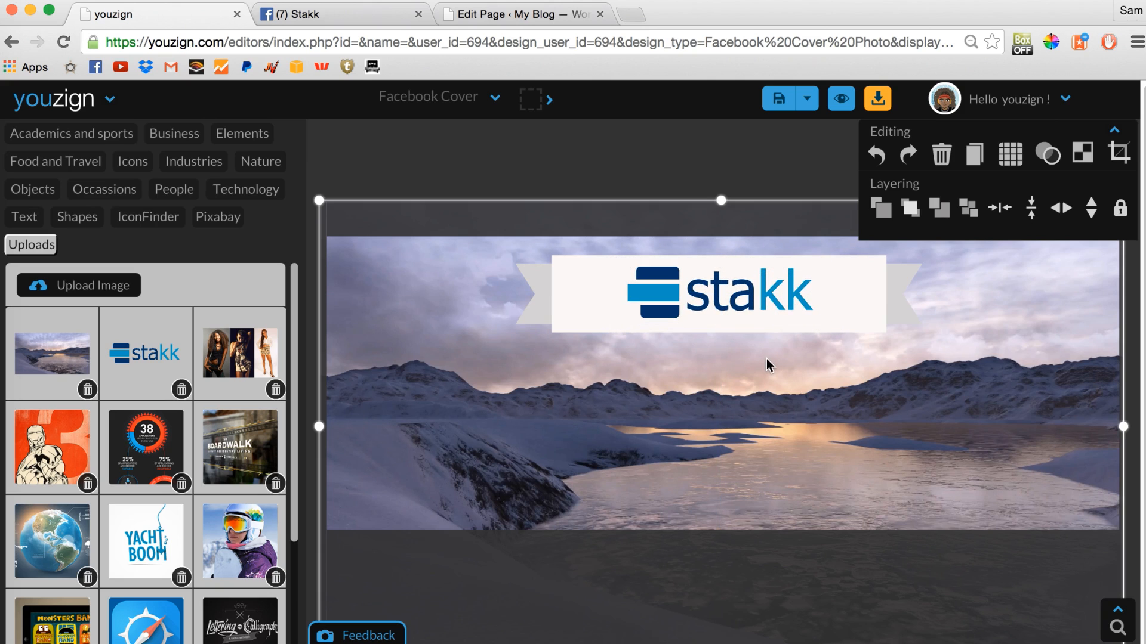
{"action": "left_click", "coordinate": [565, 162]}
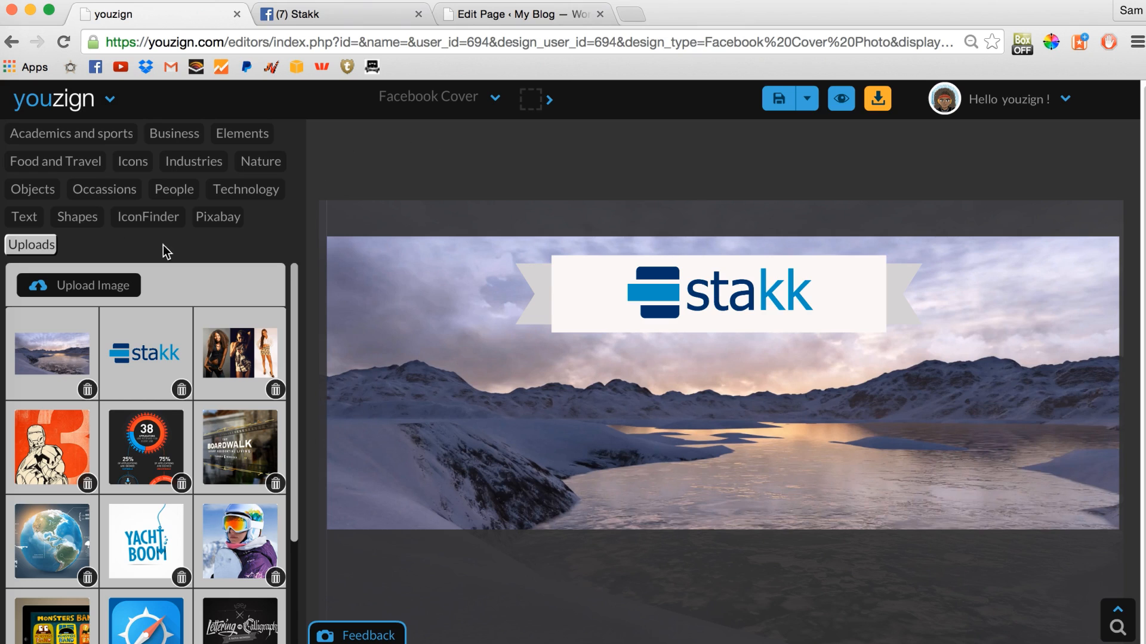
- Search IconFinder for windows, add the round blue Windows icon and place it slightly reduced in the cover's lower-right corner
{"action": "left_click", "coordinate": [153, 220]}
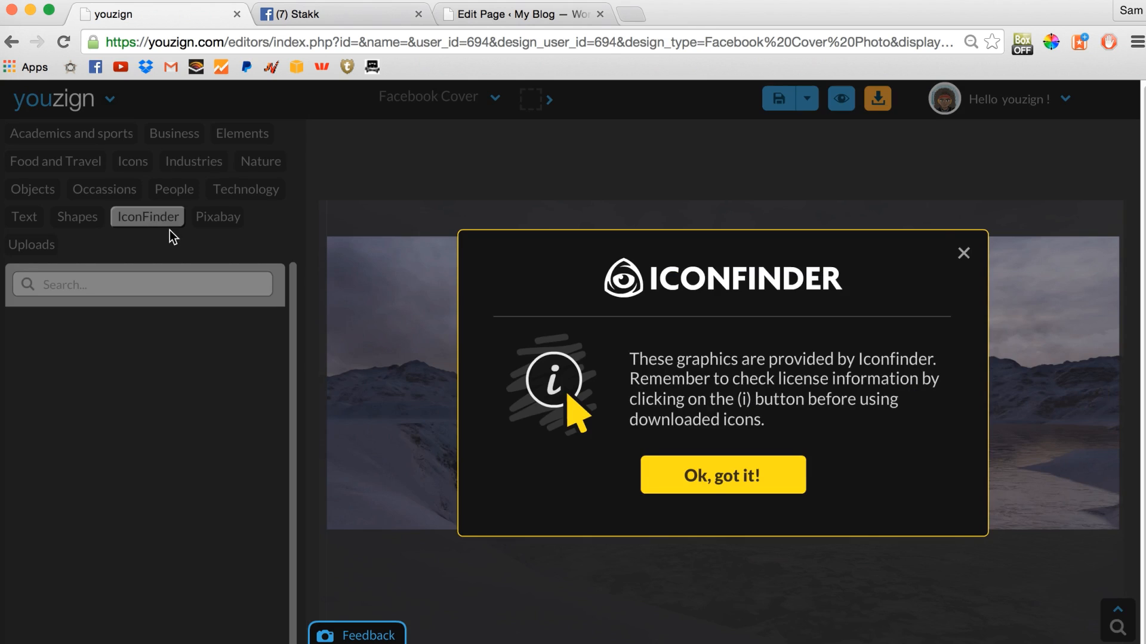
{"action": "left_click", "coordinate": [964, 255]}
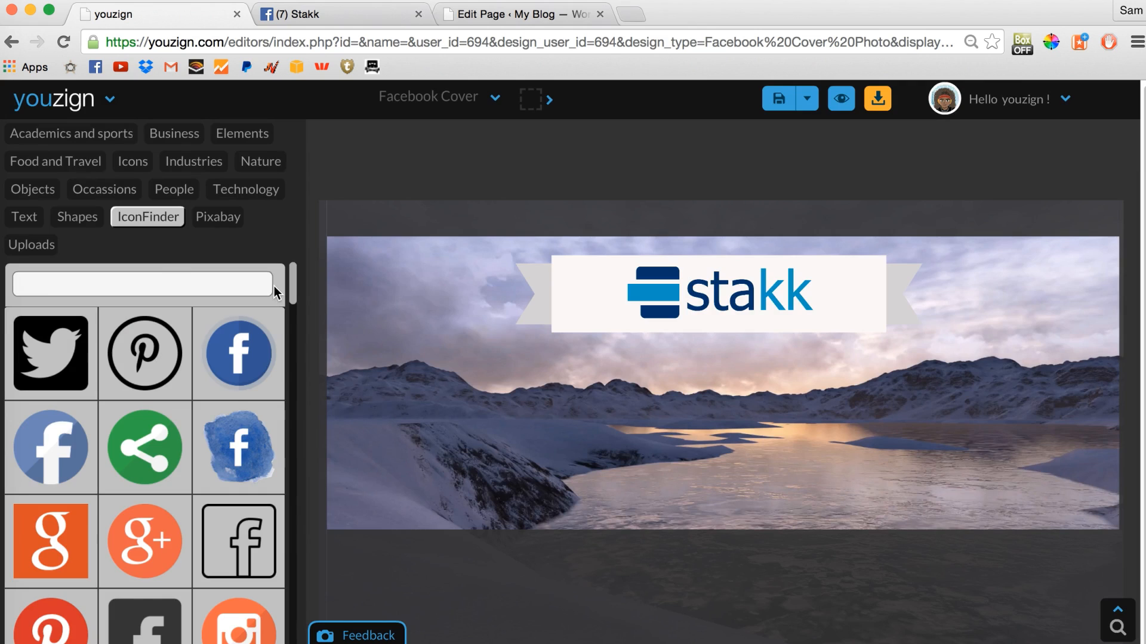
{"action": "key", "text": "Return"}
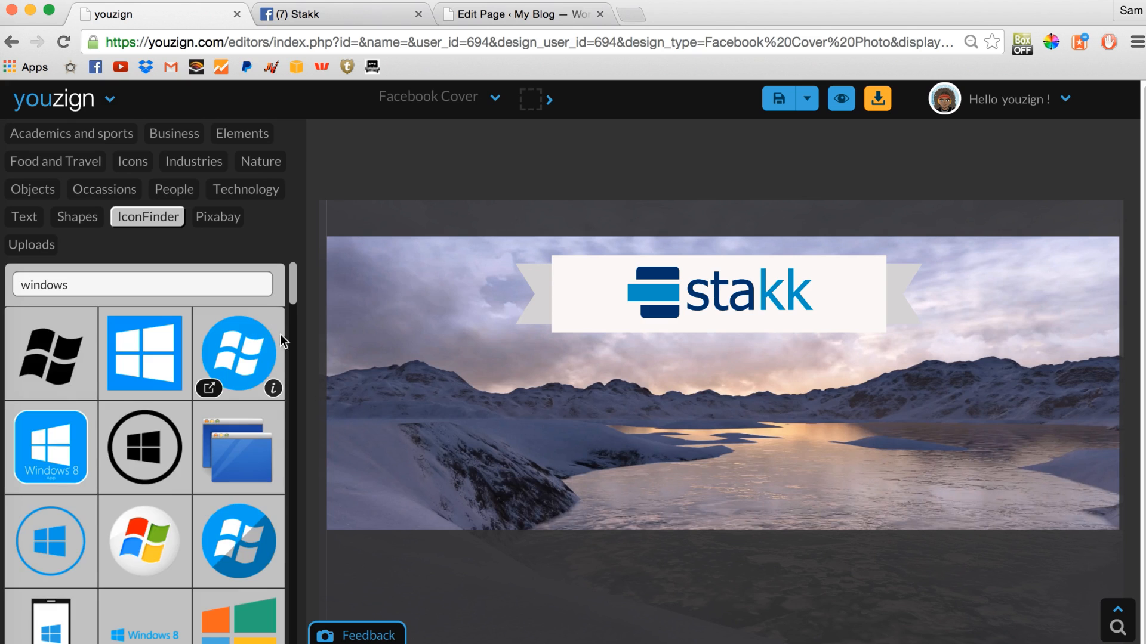
{"action": "left_click", "coordinate": [231, 355]}
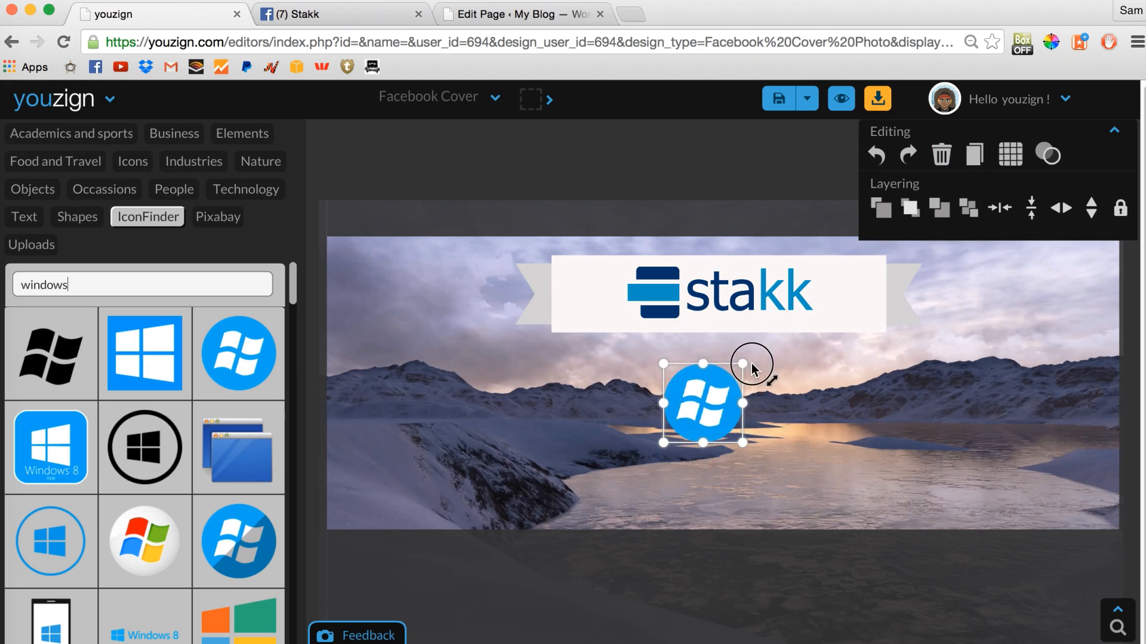
{"action": "left_click_drag", "start_coordinate": [710, 398], "coordinate": [1056, 473]}
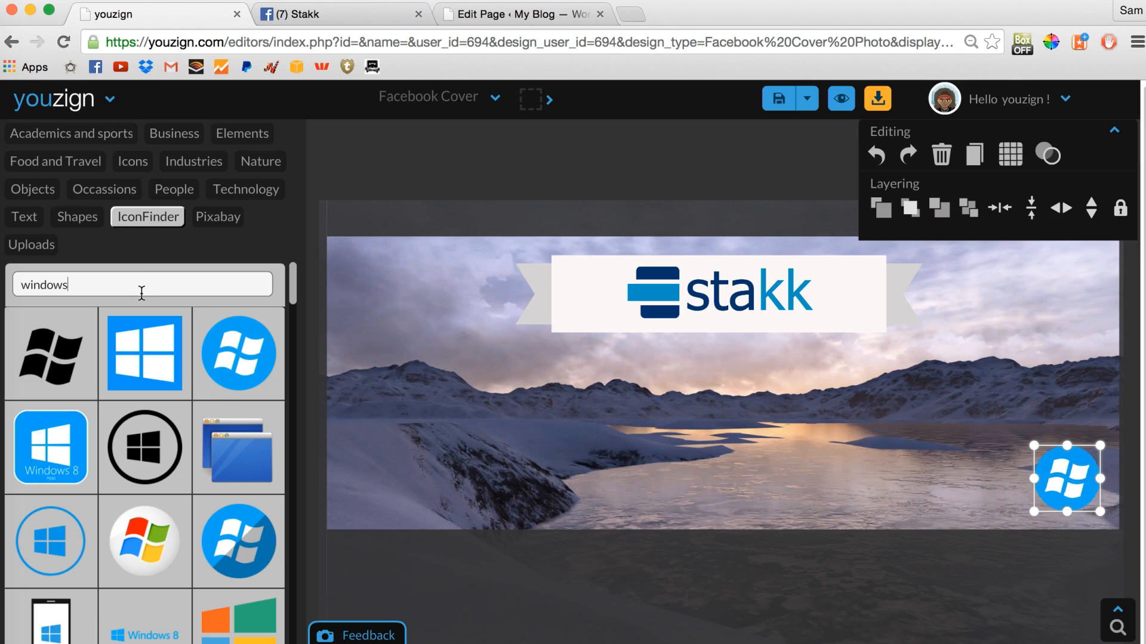
- Search IconFinder for mac and add the round blue Finder icon, sized to match and placed left of the Windows icon
{"action": "left_click_drag", "start_coordinate": [94, 284], "coordinate": [8, 297]}
{"action": "type", "text": "mac"}
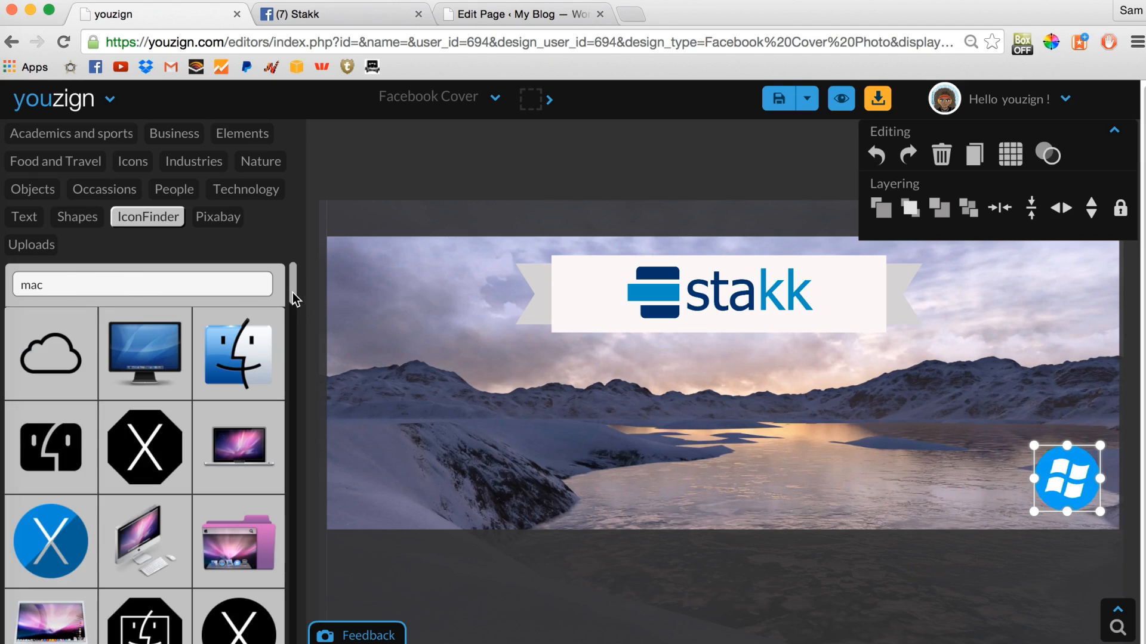
{"action": "left_click_drag", "start_coordinate": [295, 288], "coordinate": [286, 354]}
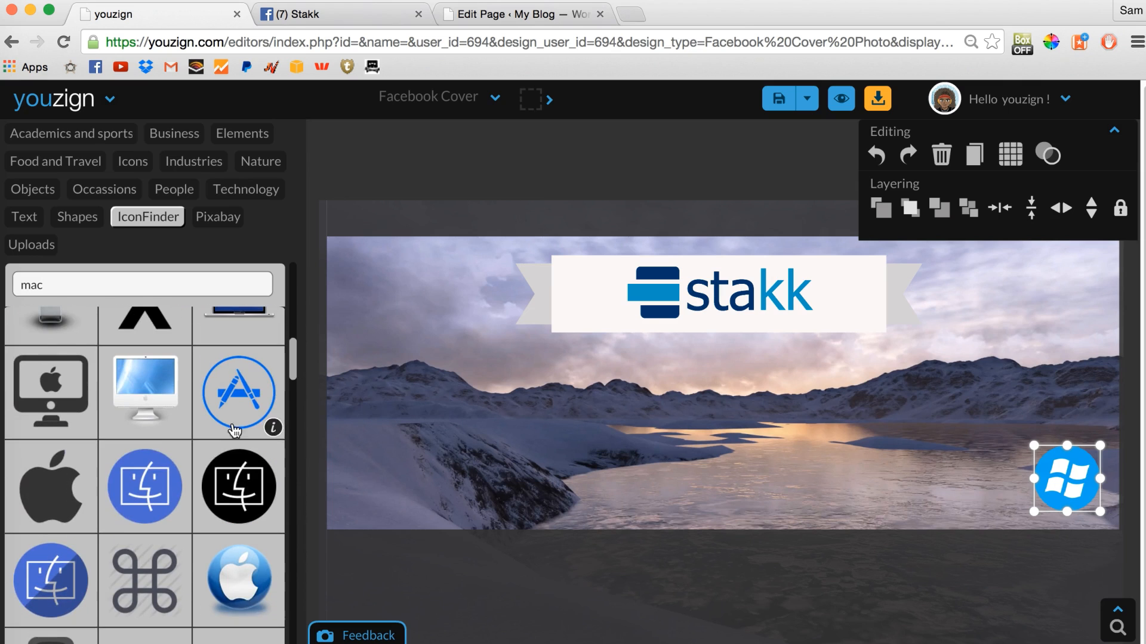
{"action": "left_click", "coordinate": [158, 482]}
{"action": "left_click_drag", "start_coordinate": [782, 322], "coordinate": [1020, 485]}
{"action": "left_click_drag", "start_coordinate": [1016, 445], "coordinate": [987, 480]}
- Search IconFinder for wordpress, add the blue square WordPress icon with a folded corner, and place it reduced left of the Finder icon
{"action": "left_click_drag", "start_coordinate": [65, 285], "coordinate": [3, 292]}
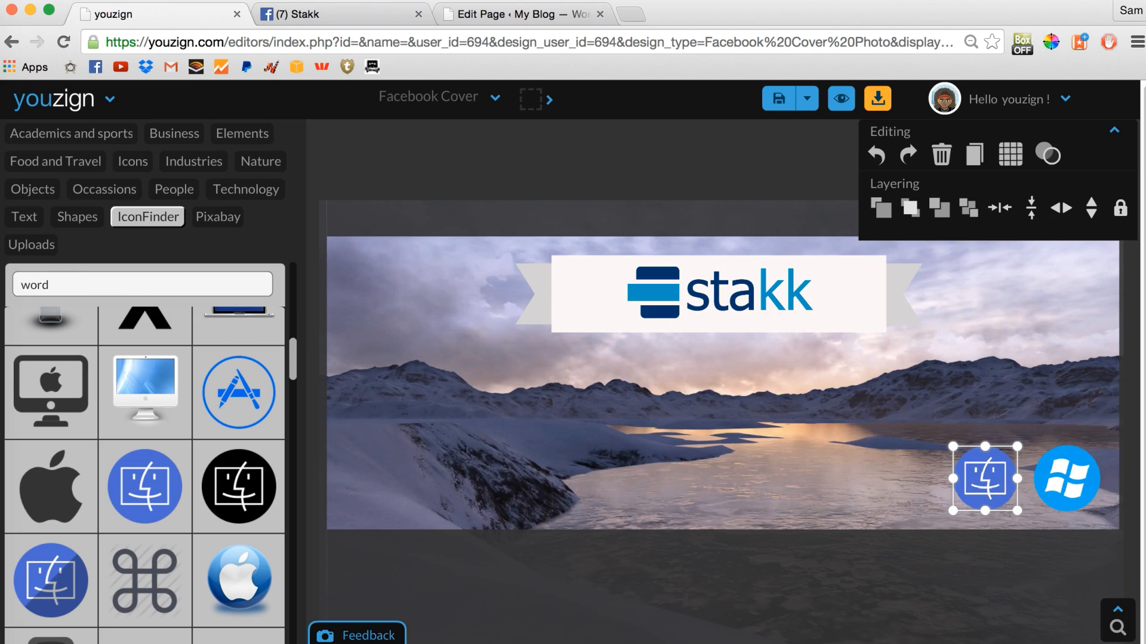
{"action": "key", "text": "Return"}
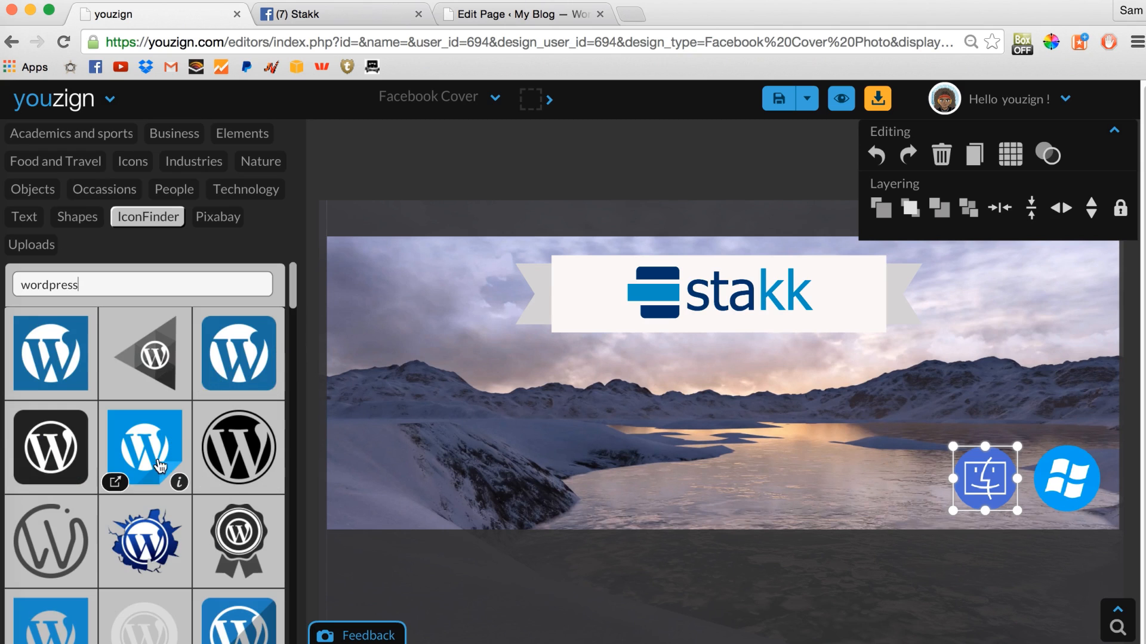
{"action": "left_click", "coordinate": [153, 453]}
{"action": "left_click_drag", "start_coordinate": [779, 322], "coordinate": [732, 374]}
{"action": "left_click_drag", "start_coordinate": [699, 408], "coordinate": [908, 472]}
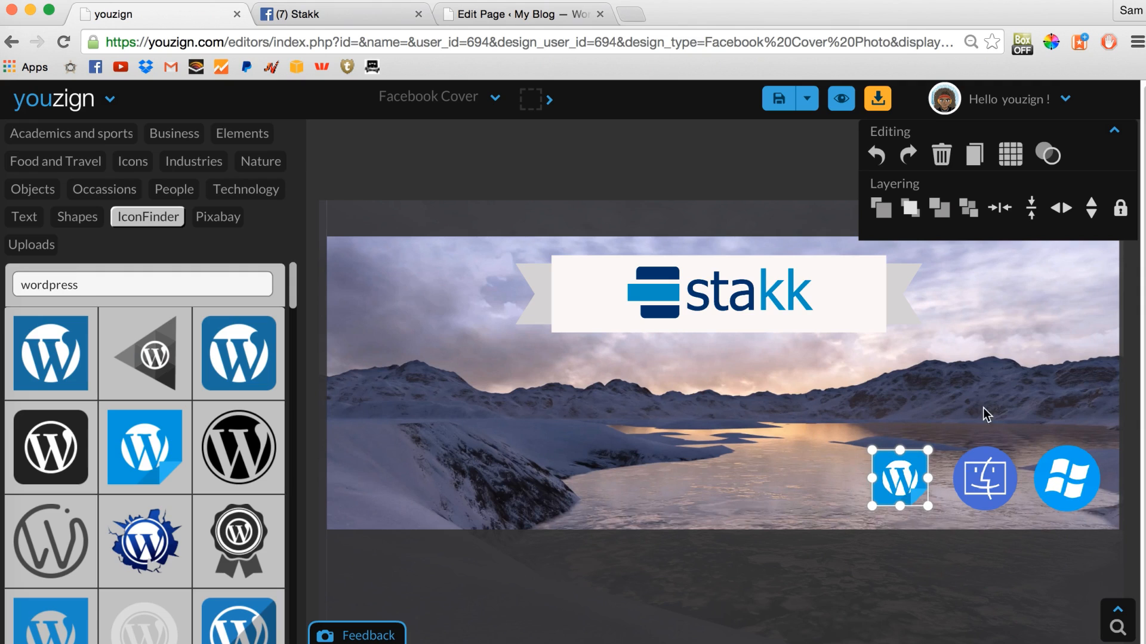
- Add a square shape, flatten it into a wide rectangle and position it over the three icons in the cover's lower-right corner
{"action": "left_click", "coordinate": [84, 226]}
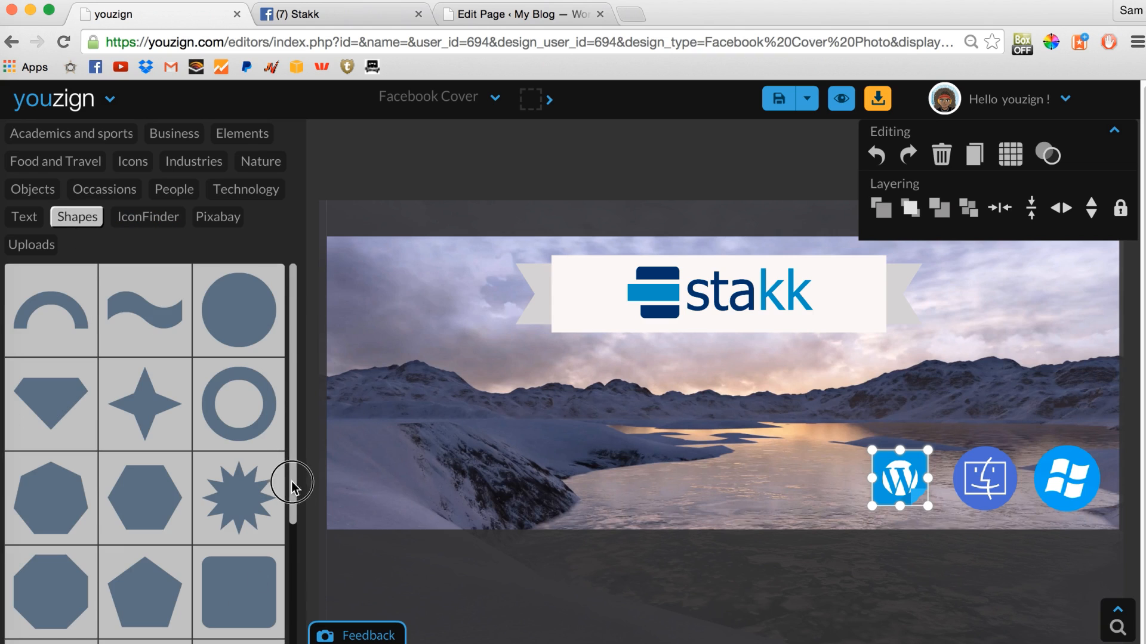
{"action": "scroll", "coordinate": [286, 525], "scroll_direction": "down", "scroll_amount": 3}
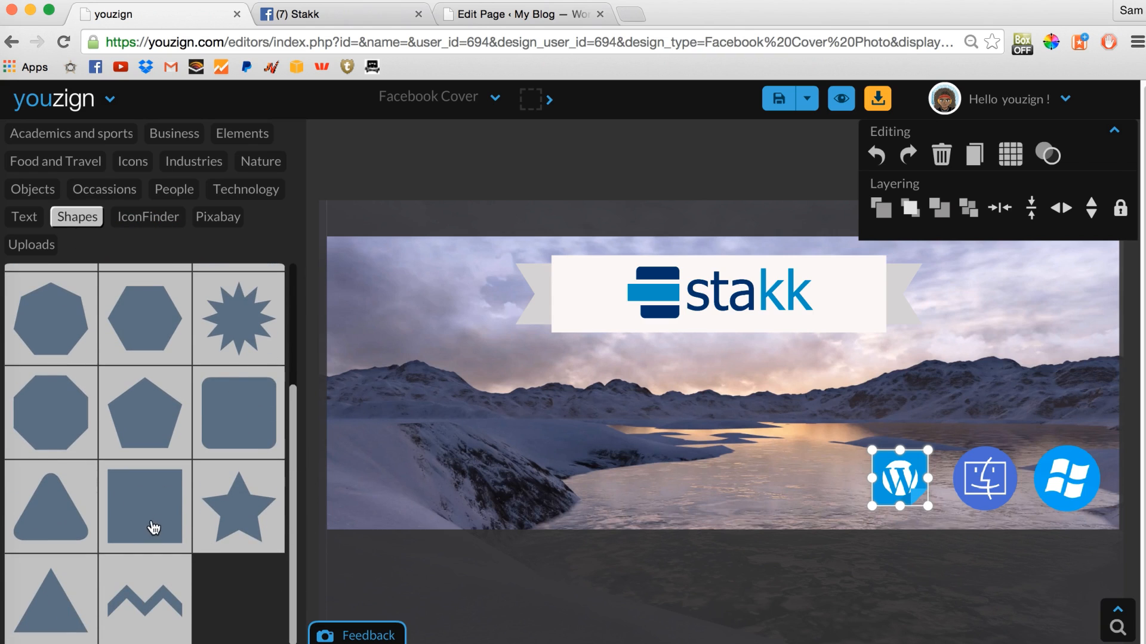
{"action": "left_click", "coordinate": [154, 527]}
{"action": "left_click_drag", "start_coordinate": [725, 260], "coordinate": [720, 410]}
{"action": "left_click_drag", "start_coordinate": [593, 461], "coordinate": [902, 470]}
- Send the rectangle behind the three icons and recolor it off-white to match the ribbon banner
{"action": "left_click", "coordinate": [942, 211]}
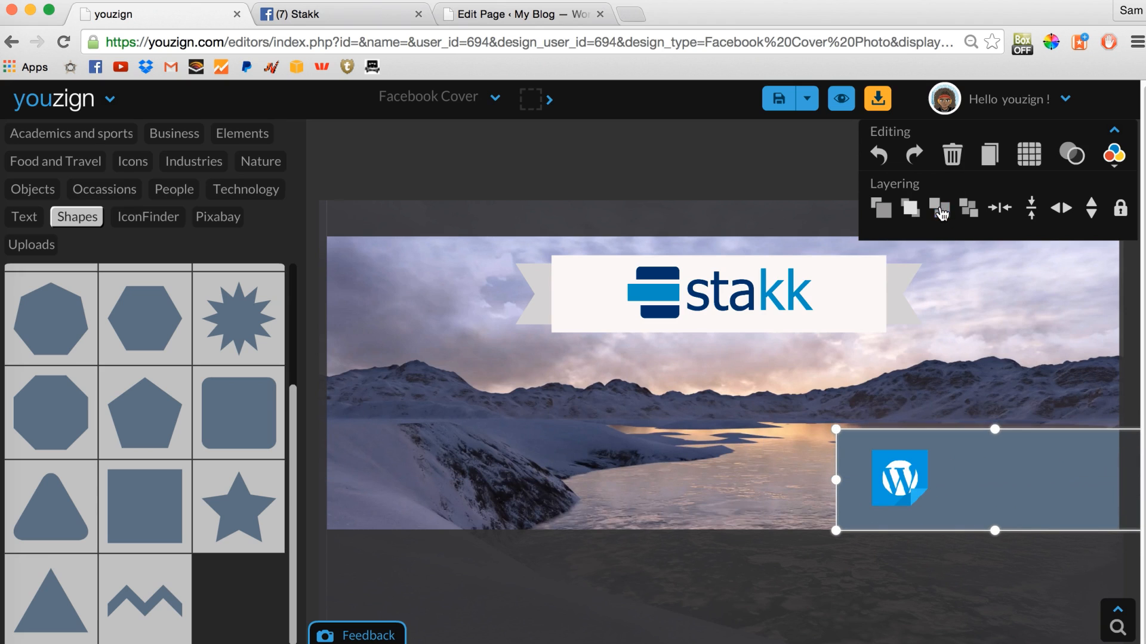
{"action": "left_click", "coordinate": [942, 212]}
{"action": "left_click", "coordinate": [942, 211]}
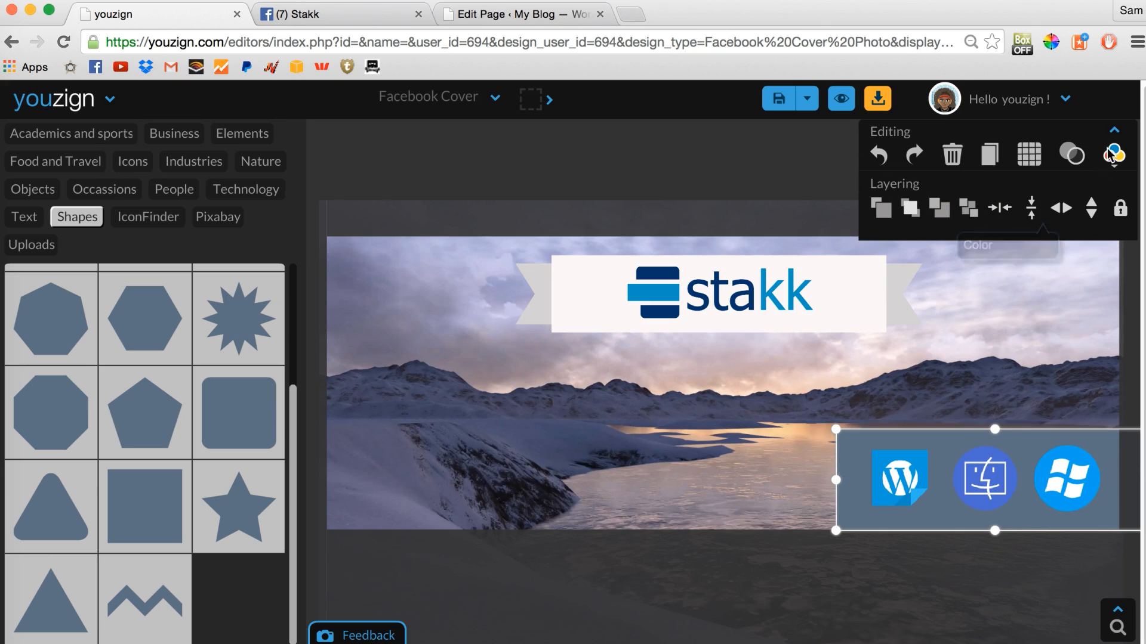
{"action": "left_click", "coordinate": [1087, 195]}
{"action": "left_click_drag", "start_coordinate": [850, 209], "coordinate": [830, 204]}
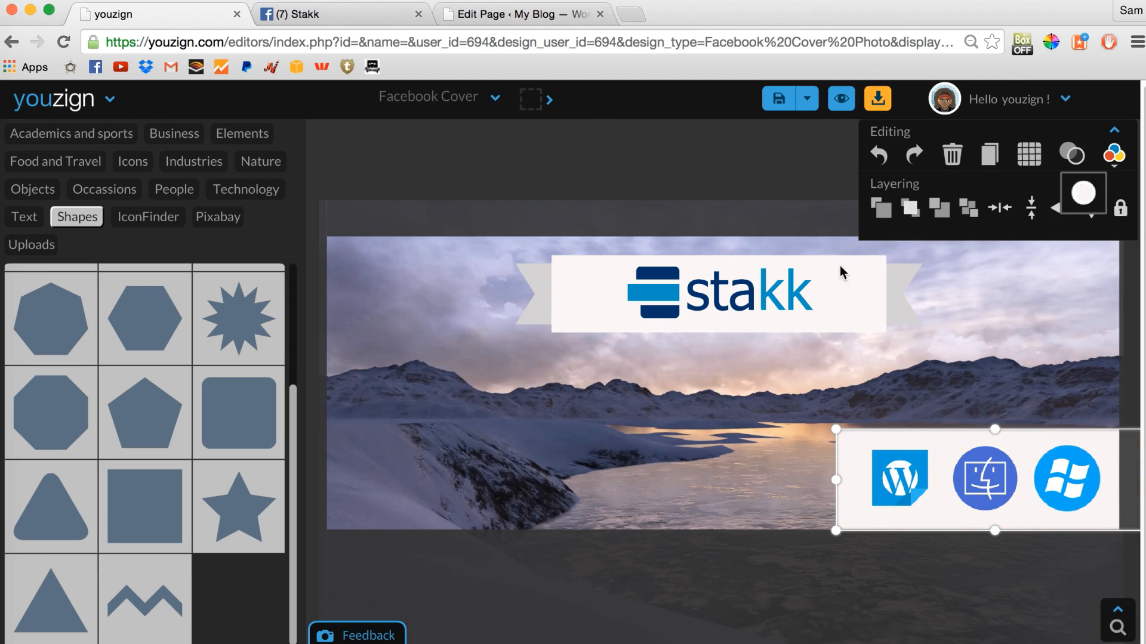
{"action": "left_click", "coordinate": [1046, 588]}
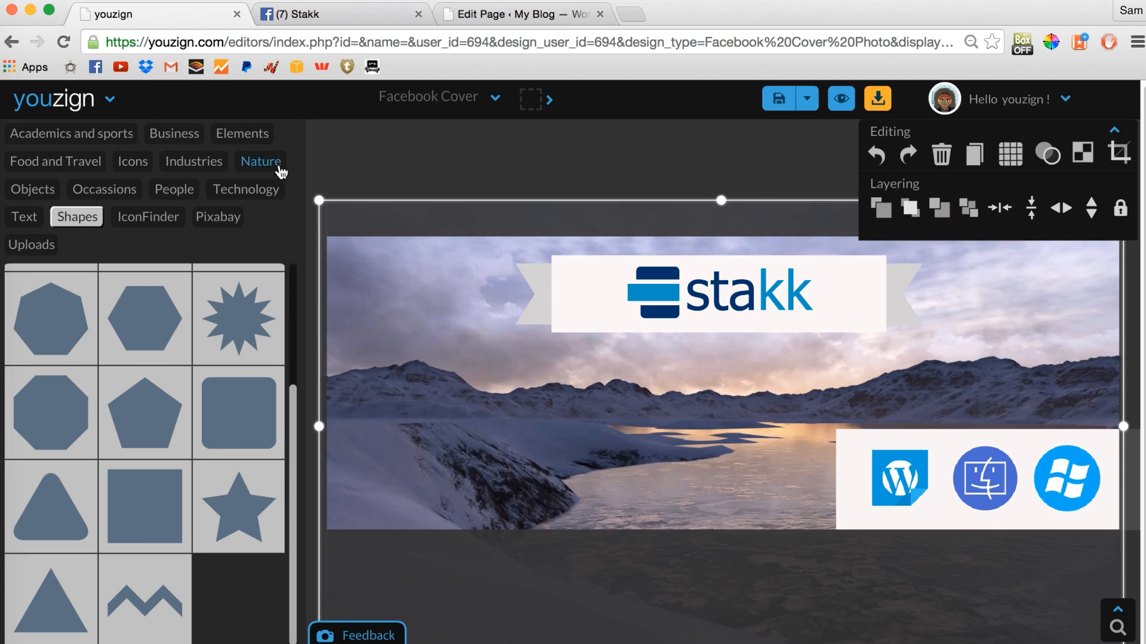
- Duplicate the ribbon banner and move the copy down so it overlaps the left part of the icon panel
{"action": "left_click", "coordinate": [860, 278]}
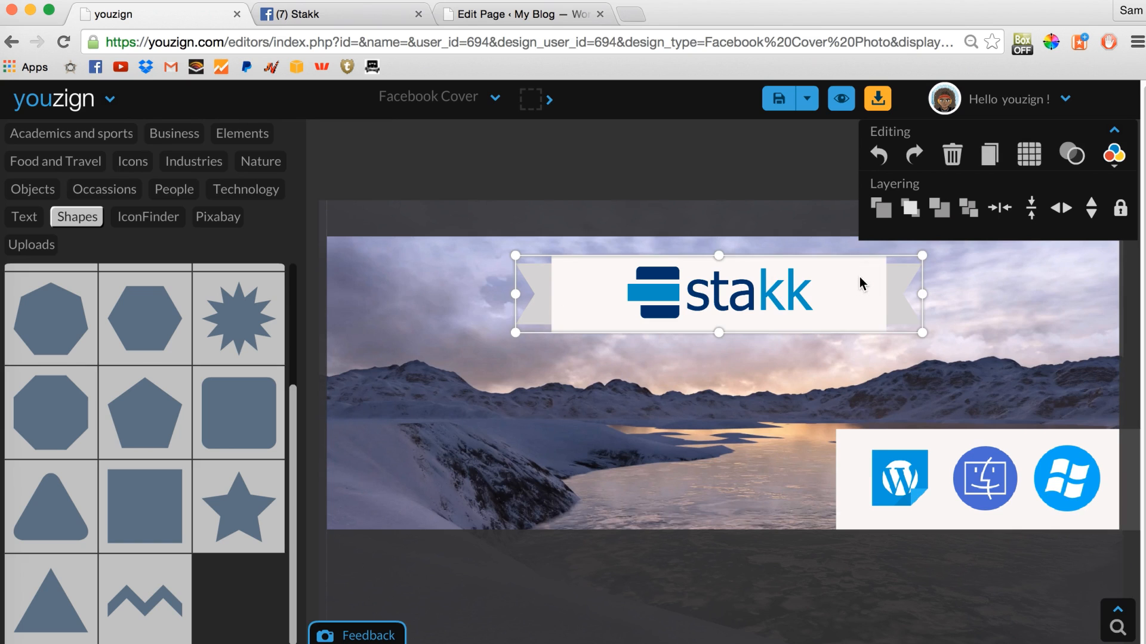
{"action": "left_click", "coordinate": [991, 161]}
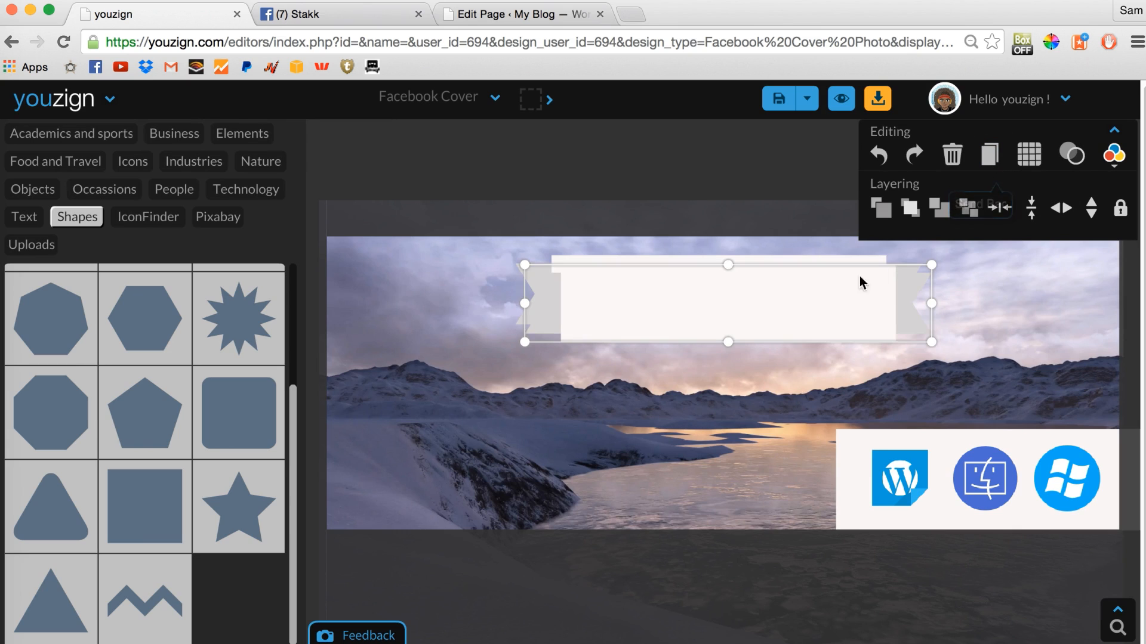
{"action": "left_click_drag", "start_coordinate": [808, 309], "coordinate": [809, 474]}
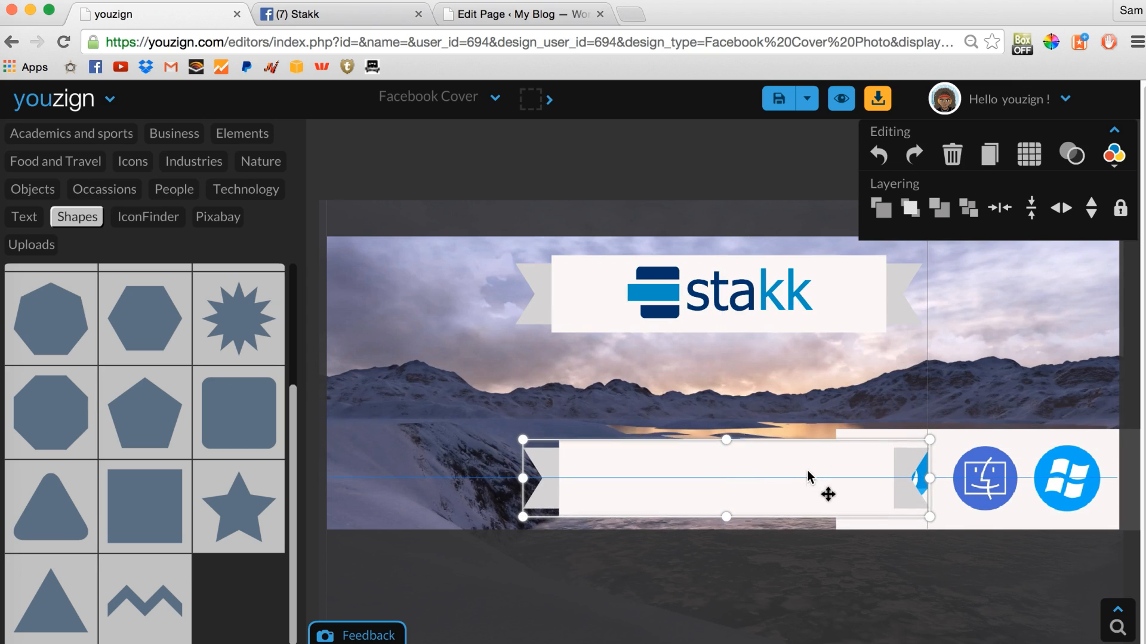
- Send the duplicated ribbon banner backward behind the WordPress icon and the off-white icon panel
{"action": "left_click", "coordinate": [941, 213]}
{"action": "left_click", "coordinate": [940, 213]}
{"action": "left_click", "coordinate": [939, 214]}
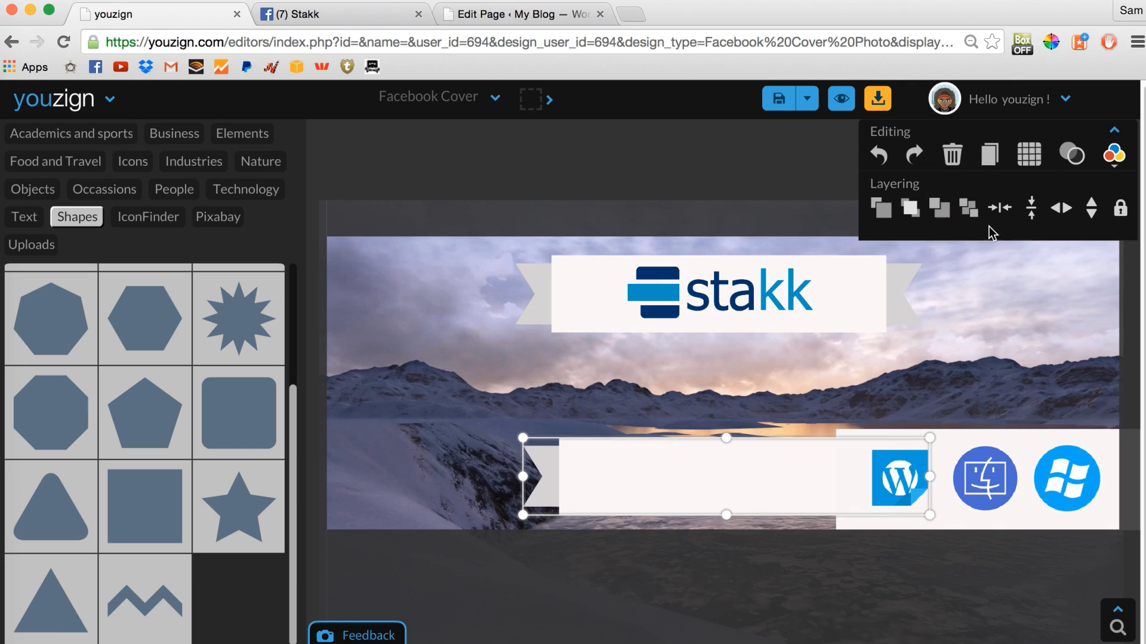
- Recolor the main section of the lower ribbon banner with the blue sampled from the WordPress icon
{"action": "left_click", "coordinate": [1111, 156]}
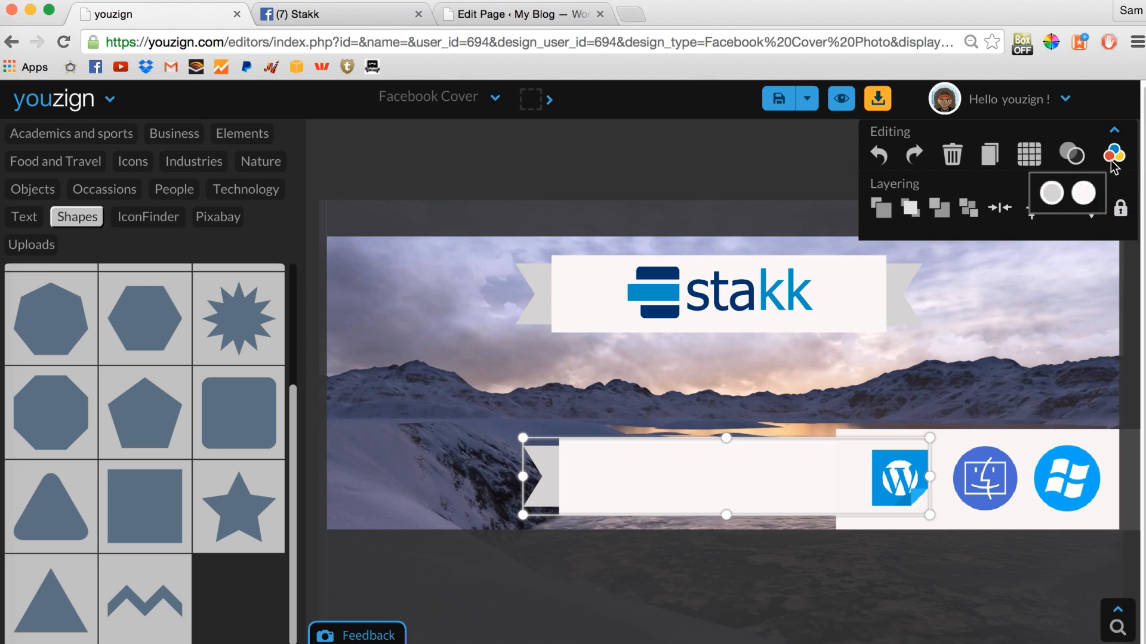
{"action": "left_click", "coordinate": [1083, 193]}
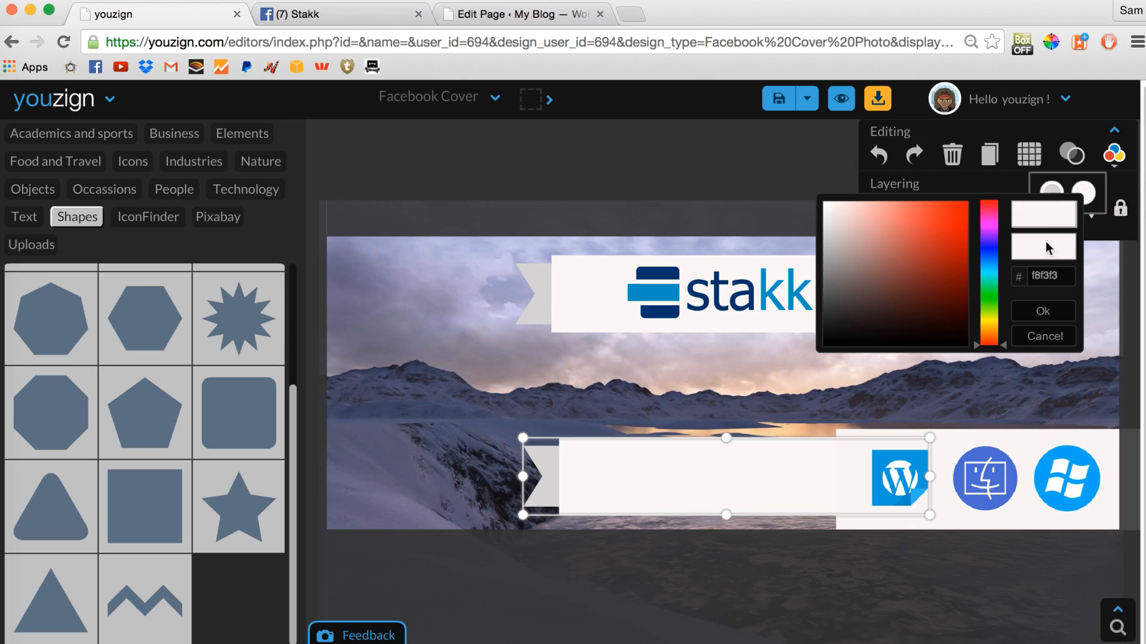
{"action": "left_click", "coordinate": [915, 462]}
- Recolor the tail of the lower ribbon banner to a medium royal blue
{"action": "left_click", "coordinate": [1054, 198]}
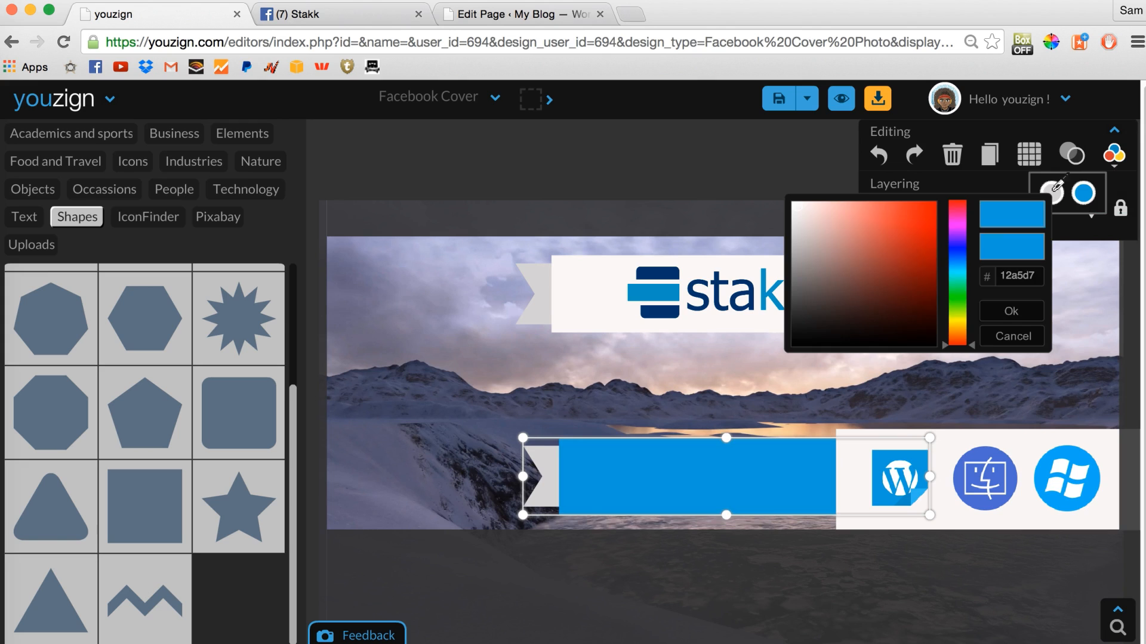
{"action": "left_click", "coordinate": [955, 256]}
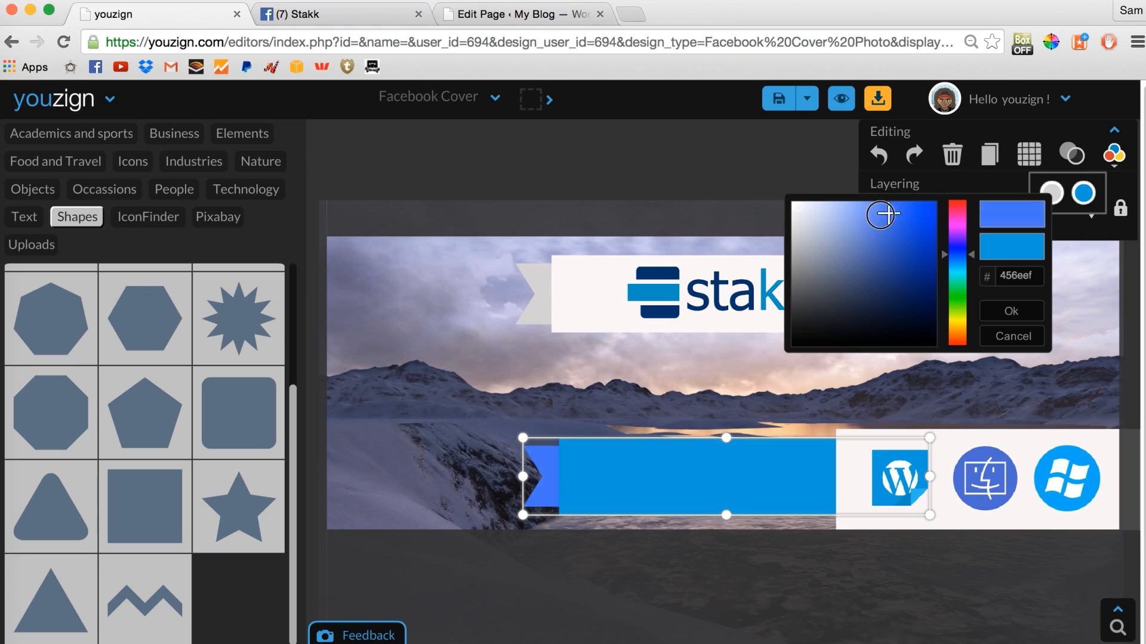
{"action": "left_click", "coordinate": [882, 233]}
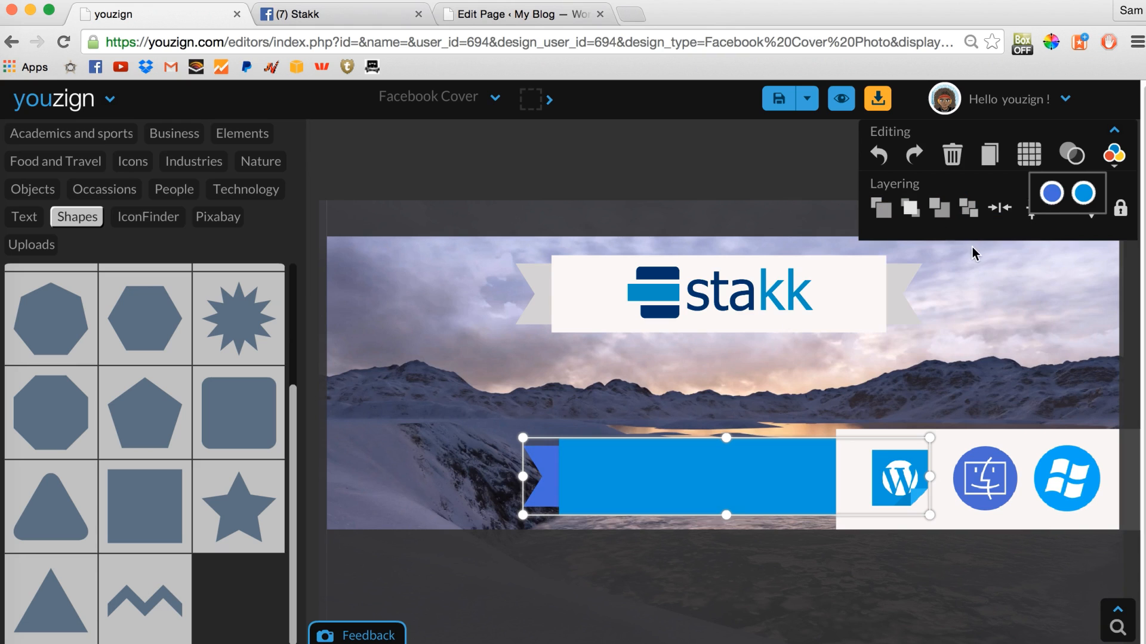
- Recolor the tail of the lower ribbon banner to a muted steel blue, slightly darker than the banner's main section
{"action": "left_click", "coordinate": [1046, 202]}
{"action": "left_click_drag", "start_coordinate": [957, 259], "coordinate": [957, 264]}
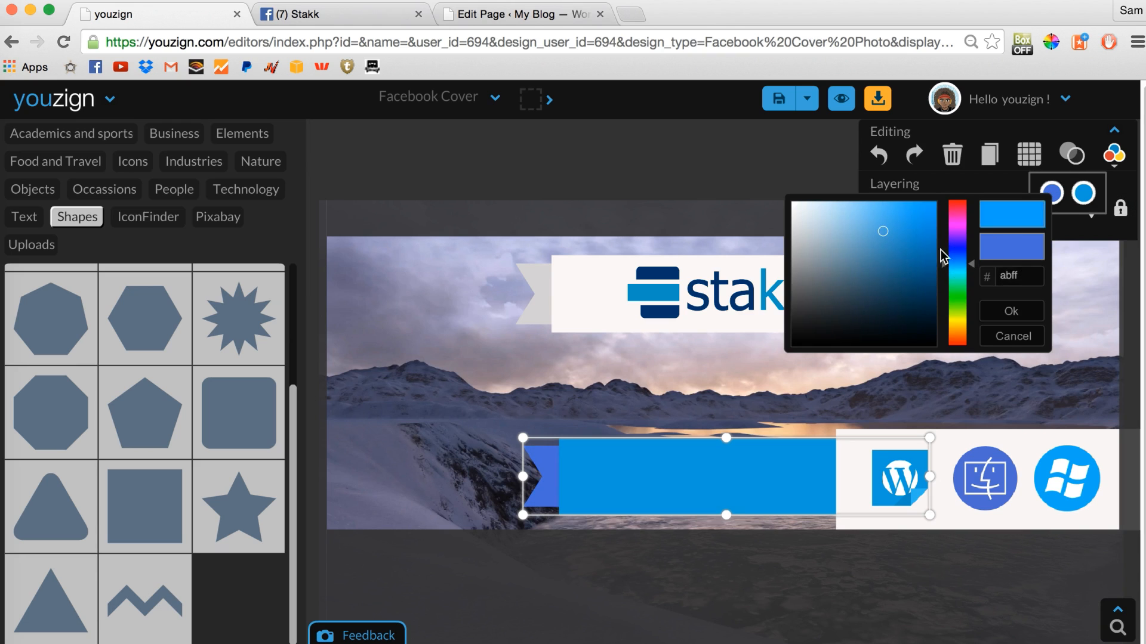
{"action": "left_click", "coordinate": [1086, 295]}
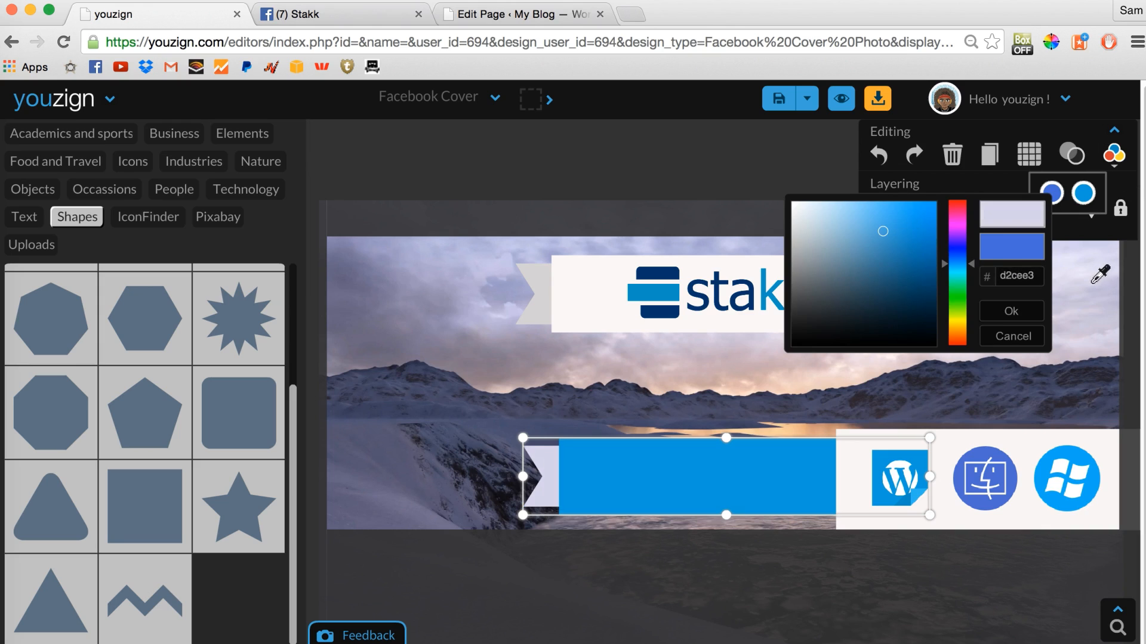
{"action": "left_click", "coordinate": [1052, 193]}
{"action": "mouse_move", "coordinate": [892, 234]}
{"action": "left_mouse_down"}
{"action": "mouse_move", "coordinate": [881, 238]}
{"action": "mouse_move", "coordinate": [935, 240]}
{"action": "mouse_move", "coordinate": [883, 246]}
{"action": "left_mouse_up"}
{"action": "left_click", "coordinate": [1052, 193]}
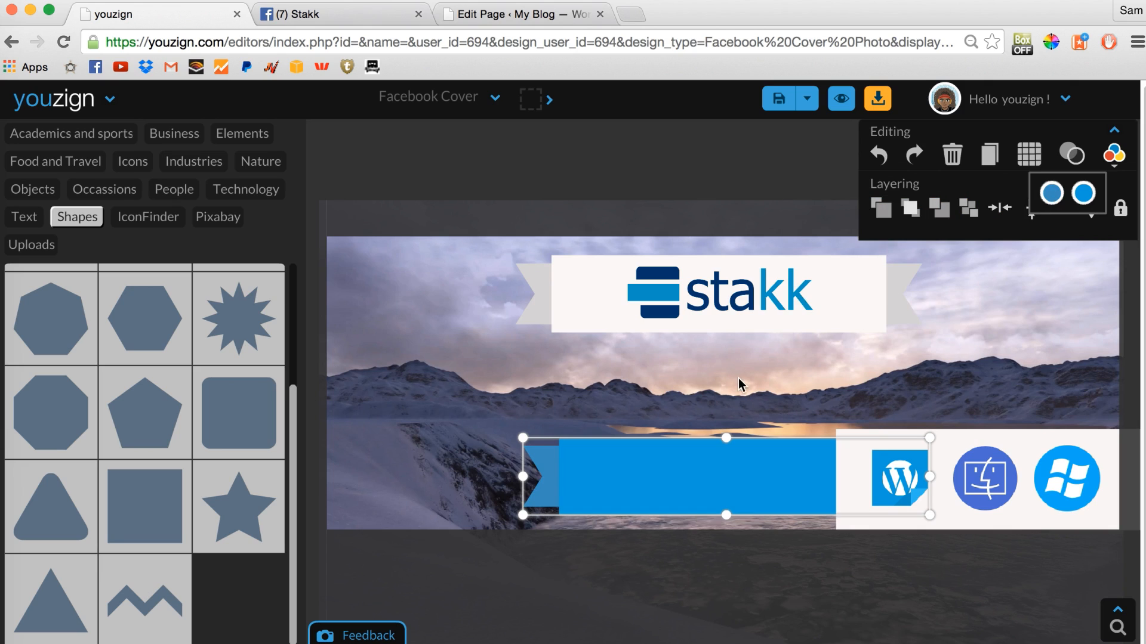
{"action": "left_click", "coordinate": [654, 364]}
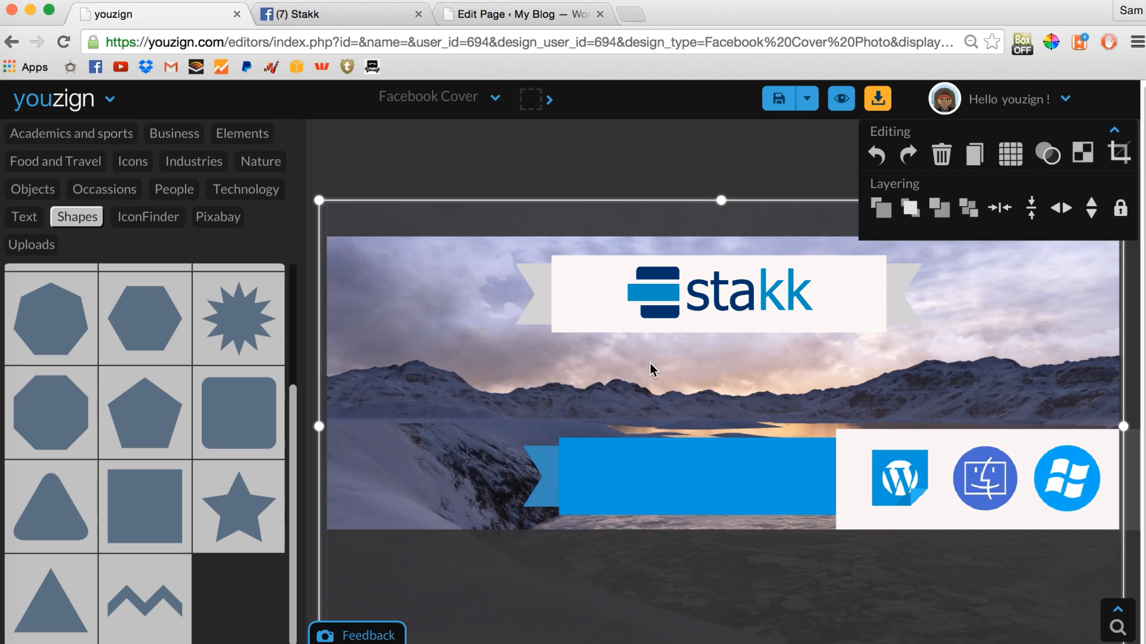
- Add a subheadline text element to the cover reading "Beautify Your Marketing..."
{"action": "left_click", "coordinate": [28, 219]}
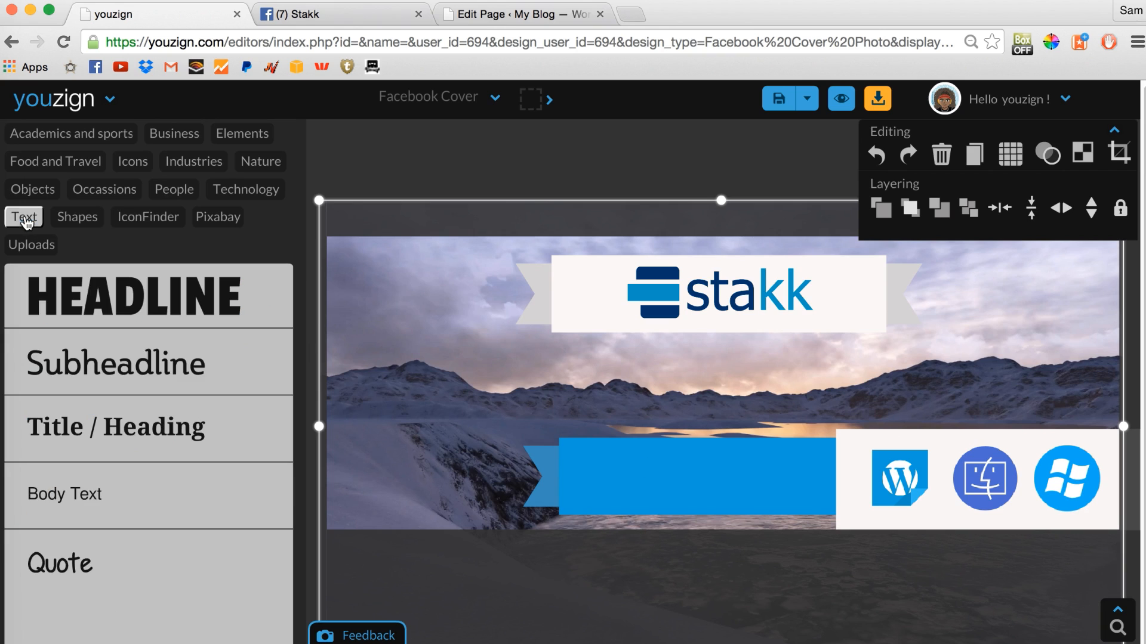
{"action": "left_click", "coordinate": [106, 368]}
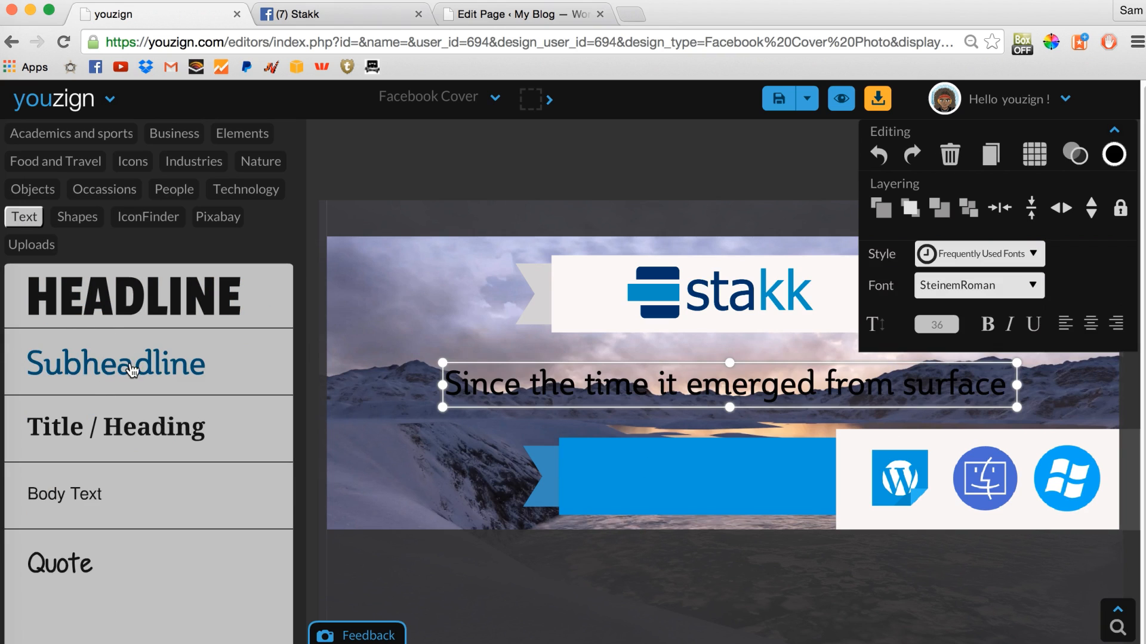
{"action": "double_click", "coordinate": [639, 383]}
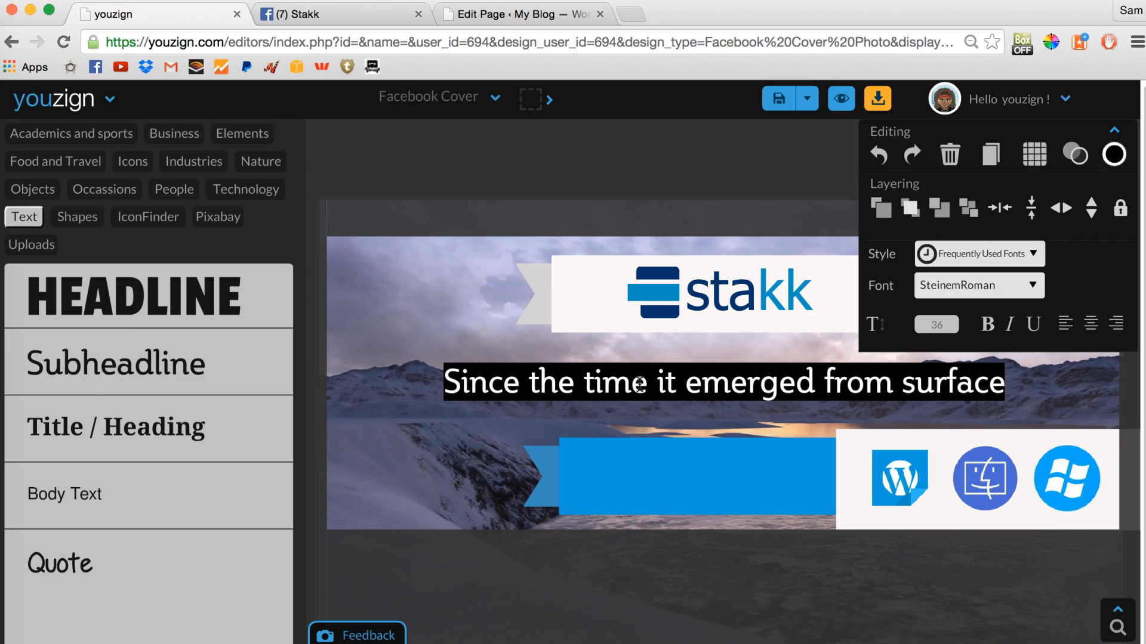
{"action": "type", "text": "Beautify You"}
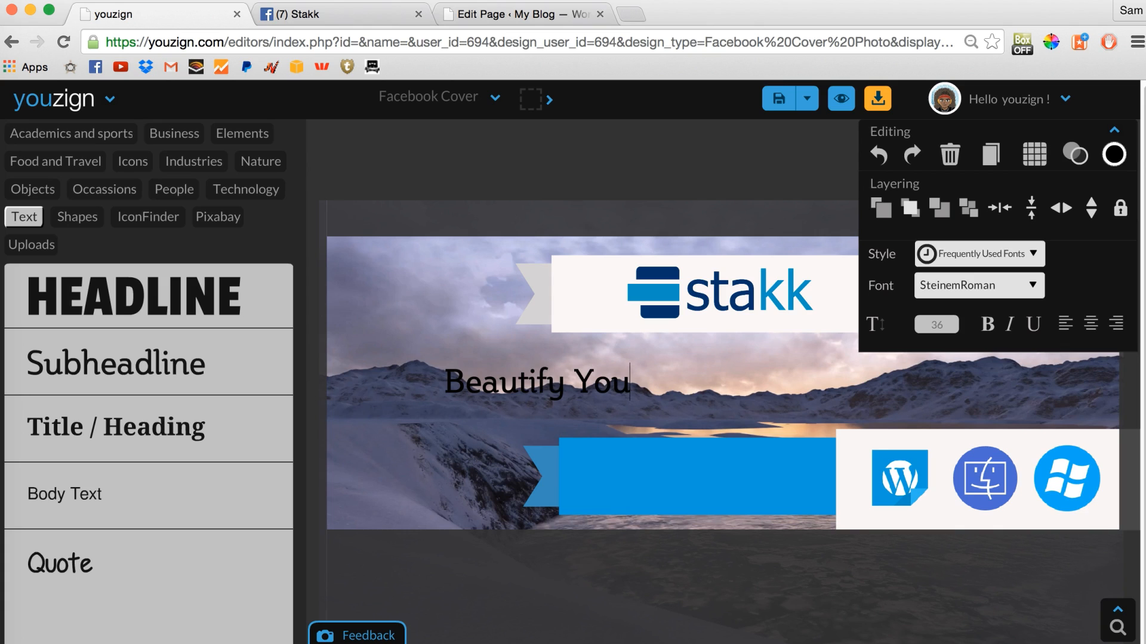
{"action": "type", "text": "r Marketing..."}
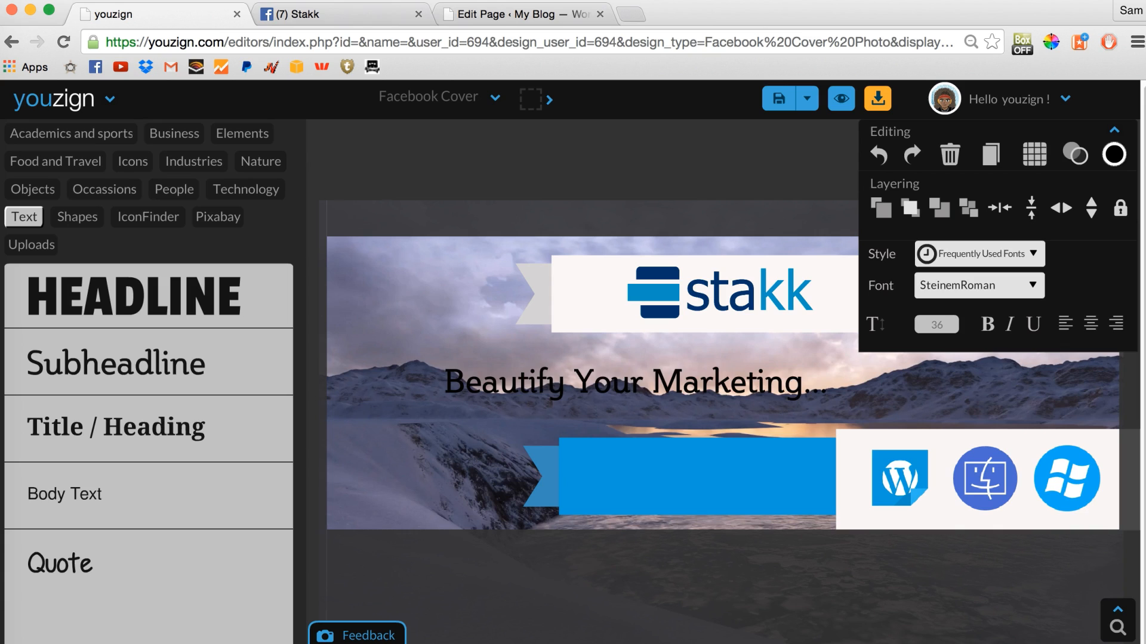
- Format the "Beautify Your Marketing..." text in white (ffffff) and bold
{"action": "key", "text": "super+a"}
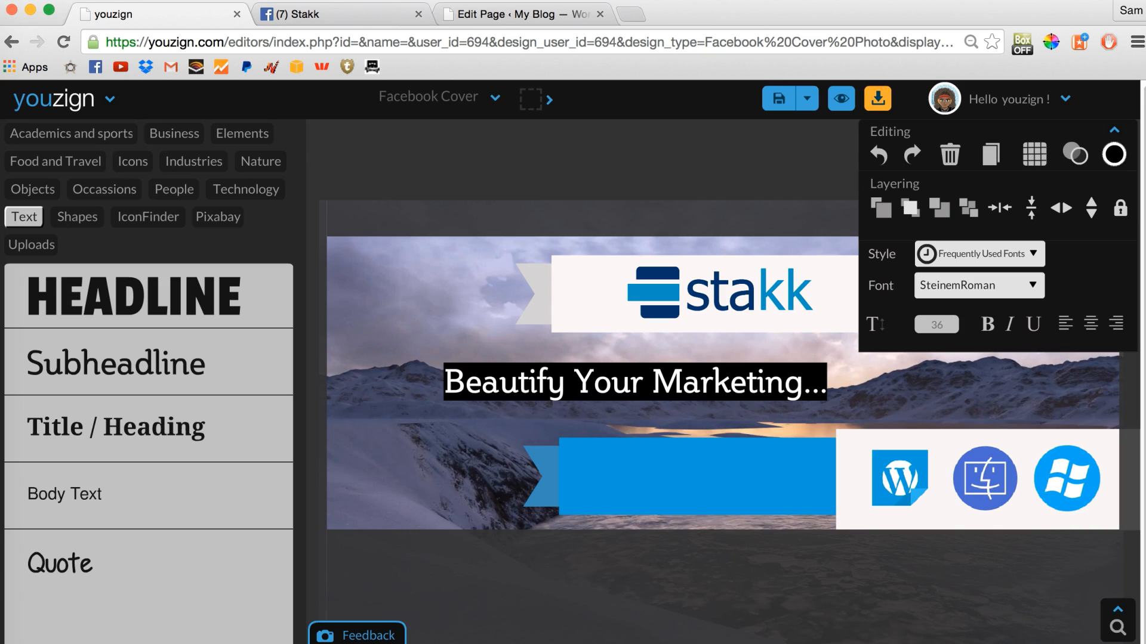
{"action": "left_click", "coordinate": [1114, 157]}
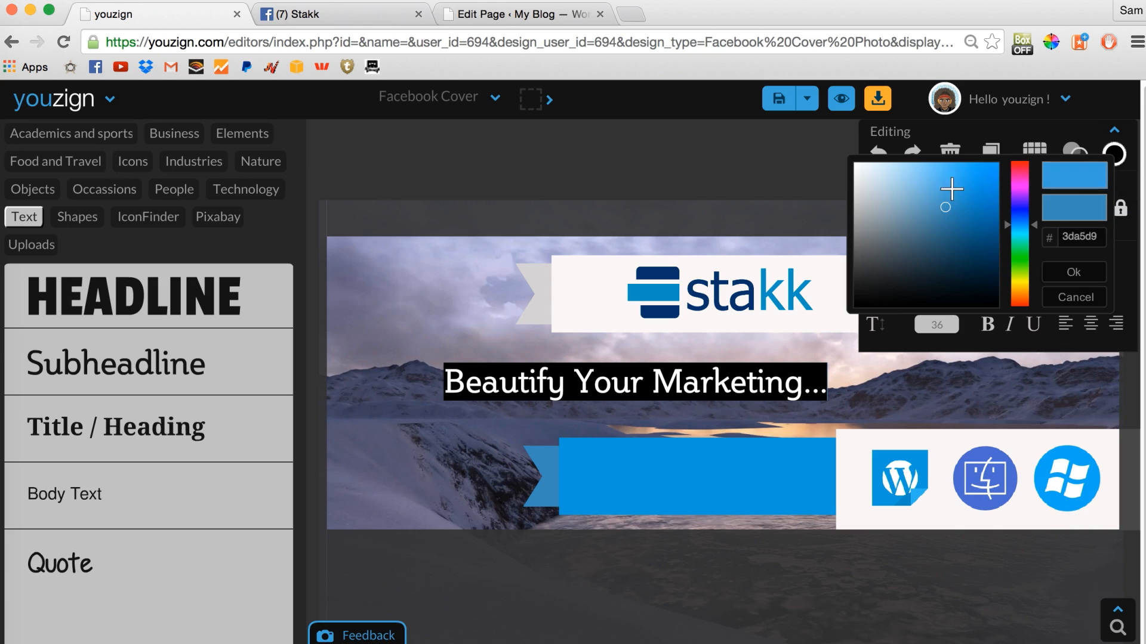
{"action": "left_click", "coordinate": [856, 165]}
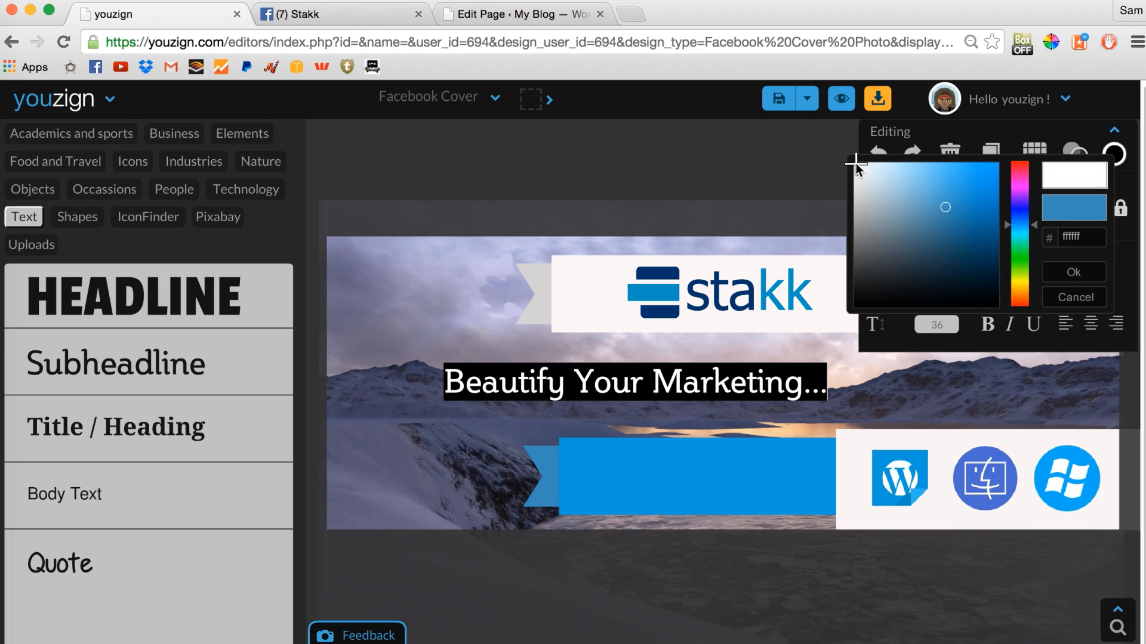
{"action": "left_click", "coordinate": [743, 392]}
{"action": "left_click", "coordinate": [867, 394]}
{"action": "left_click", "coordinate": [774, 389]}
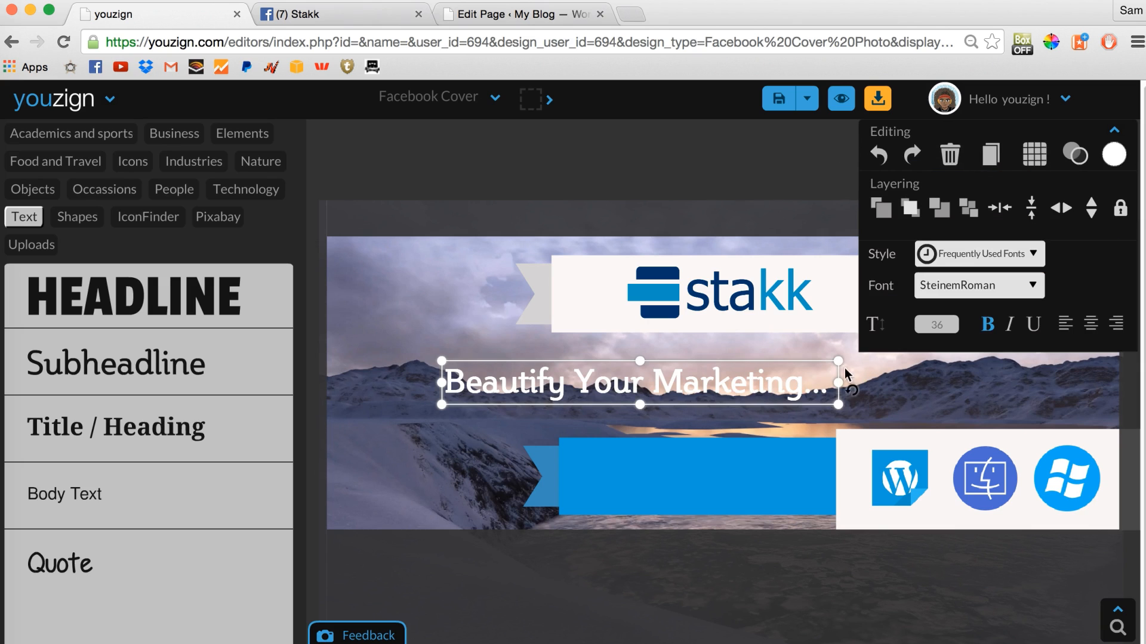
- Shrink the "Beautify Your Marketing..." text and place it on the blue ribbon banner so it nearly fills the width
{"action": "left_click_drag", "start_coordinate": [841, 357], "coordinate": [766, 380]}
{"action": "left_click_drag", "start_coordinate": [678, 395], "coordinate": [758, 478]}
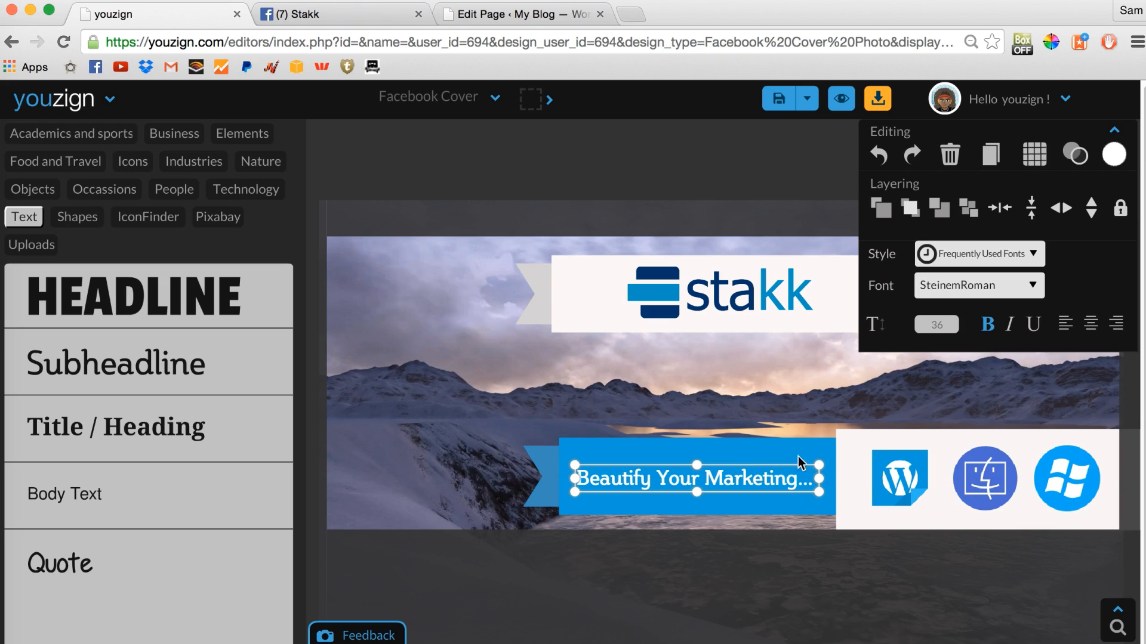
{"action": "left_click_drag", "start_coordinate": [820, 461], "coordinate": [826, 460]}
{"action": "left_click", "coordinate": [804, 363]}
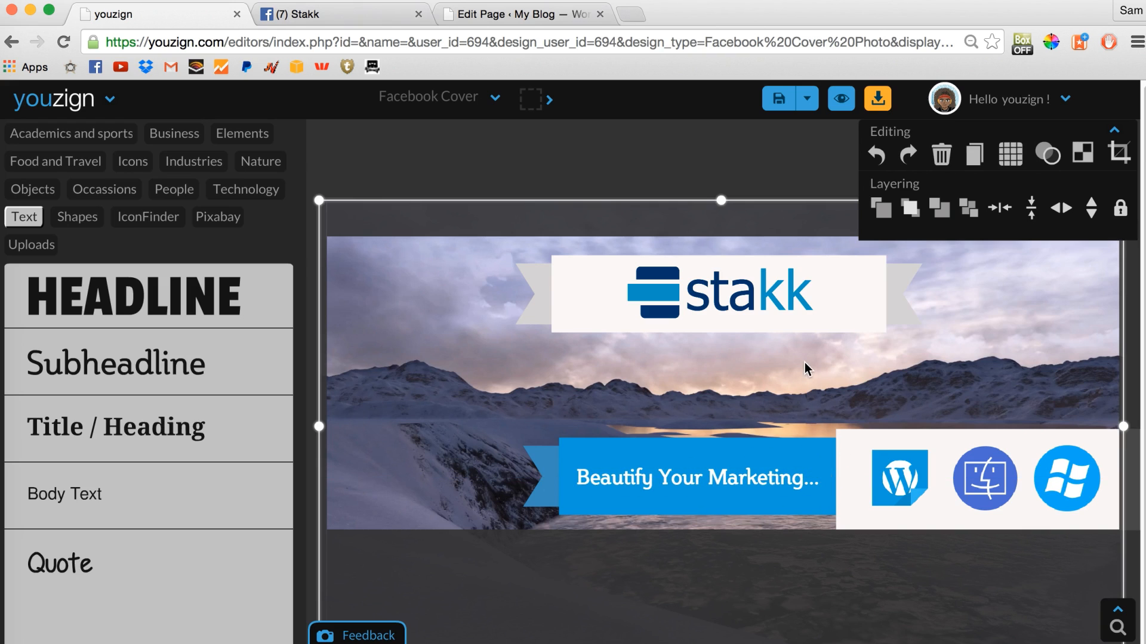
{"action": "left_click", "coordinate": [808, 170]}
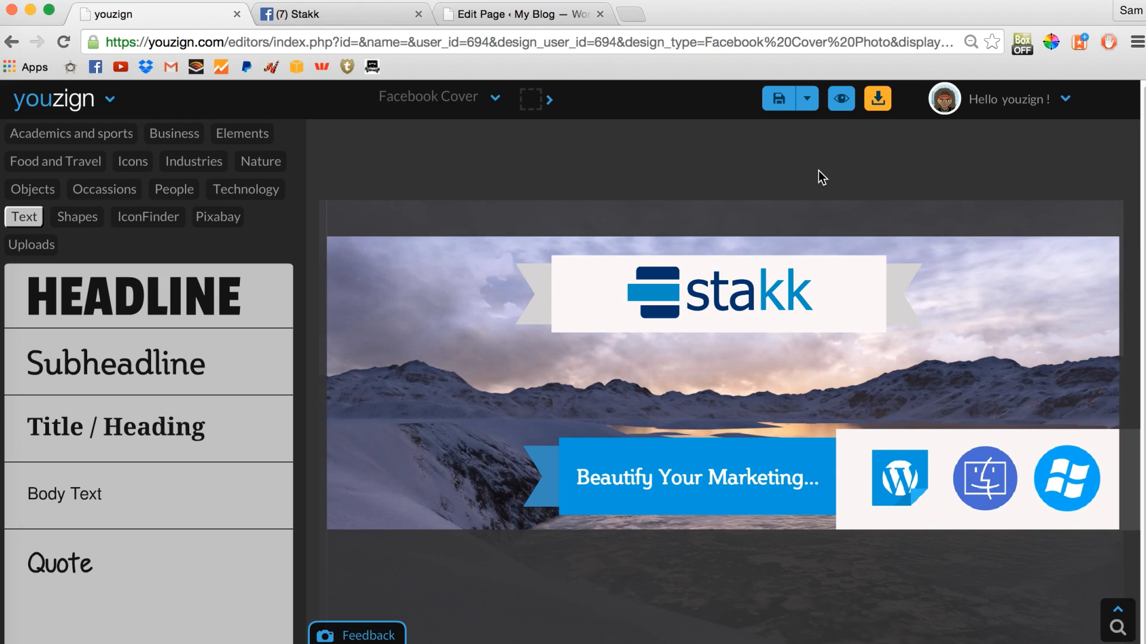
- Reduce the blue ribbon banner's height and align it vertically with the center of the WordPress icon
{"action": "left_click", "coordinate": [746, 477]}
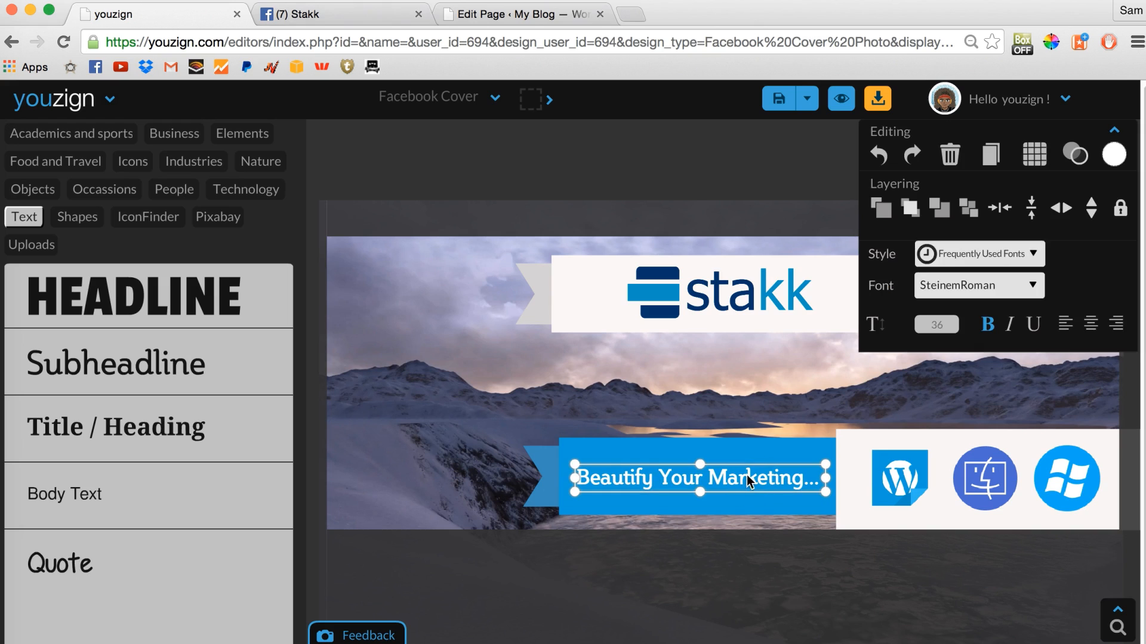
{"action": "left_click", "coordinate": [764, 442]}
{"action": "left_click_drag", "start_coordinate": [725, 439], "coordinate": [727, 455]}
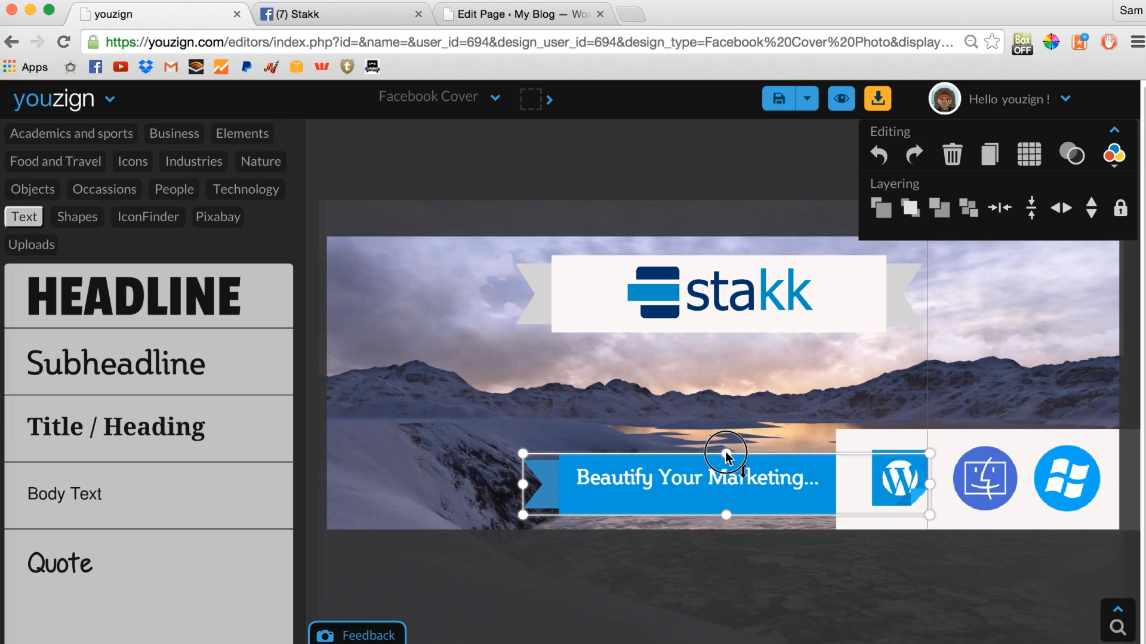
{"action": "left_click_drag", "start_coordinate": [765, 502], "coordinate": [770, 496]}
{"action": "left_click_drag", "start_coordinate": [726, 446], "coordinate": [727, 453]}
{"action": "left_click_drag", "start_coordinate": [743, 492], "coordinate": [743, 488]}
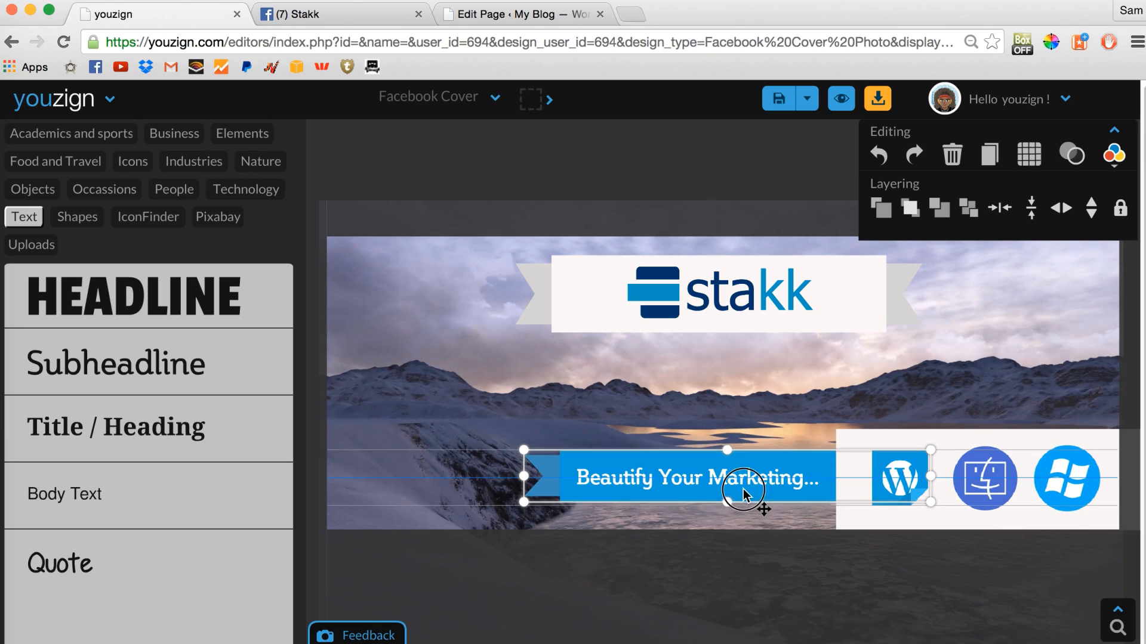
- Nudge the "Beautify Your Marketing..." text slightly up so it sits centered on the thinner blue banner
{"action": "left_click", "coordinate": [781, 480]}
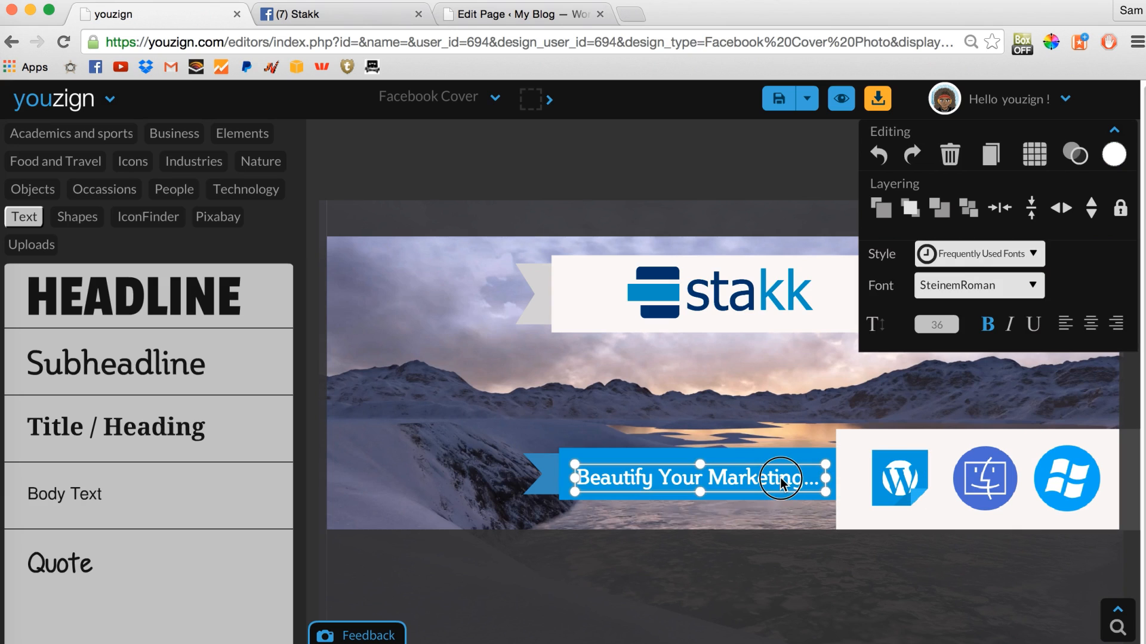
{"action": "left_click_drag", "start_coordinate": [746, 480], "coordinate": [747, 476]}
{"action": "left_click", "coordinate": [732, 169]}
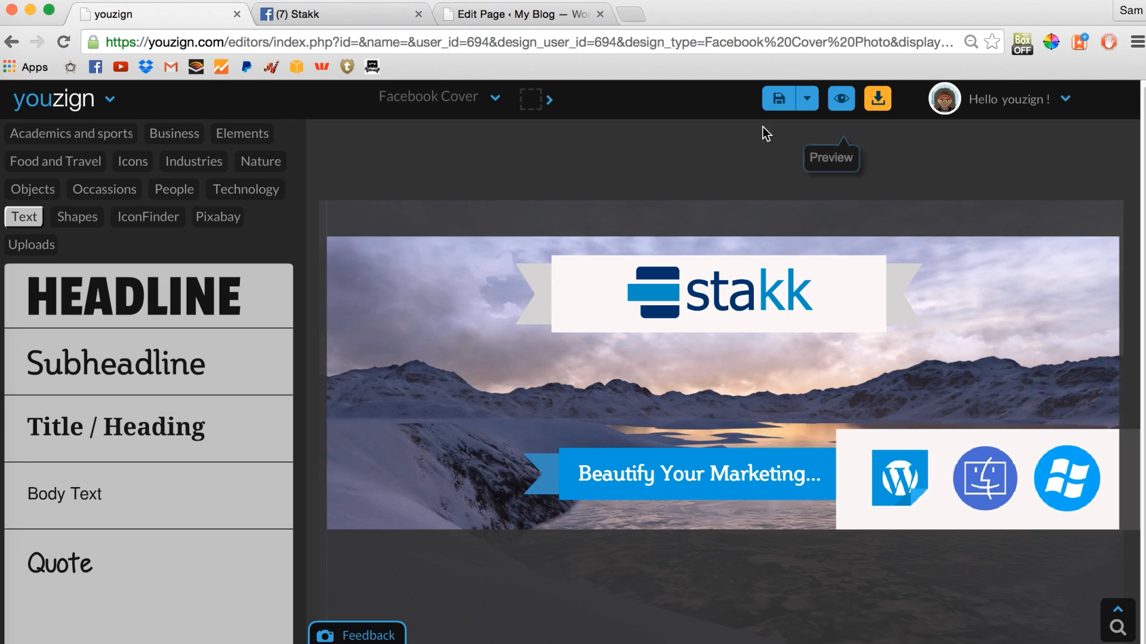
- Look over the available design formats, and preview the cover in the Facebook page mockup before returning to the editor
{"action": "left_click", "coordinate": [471, 105]}
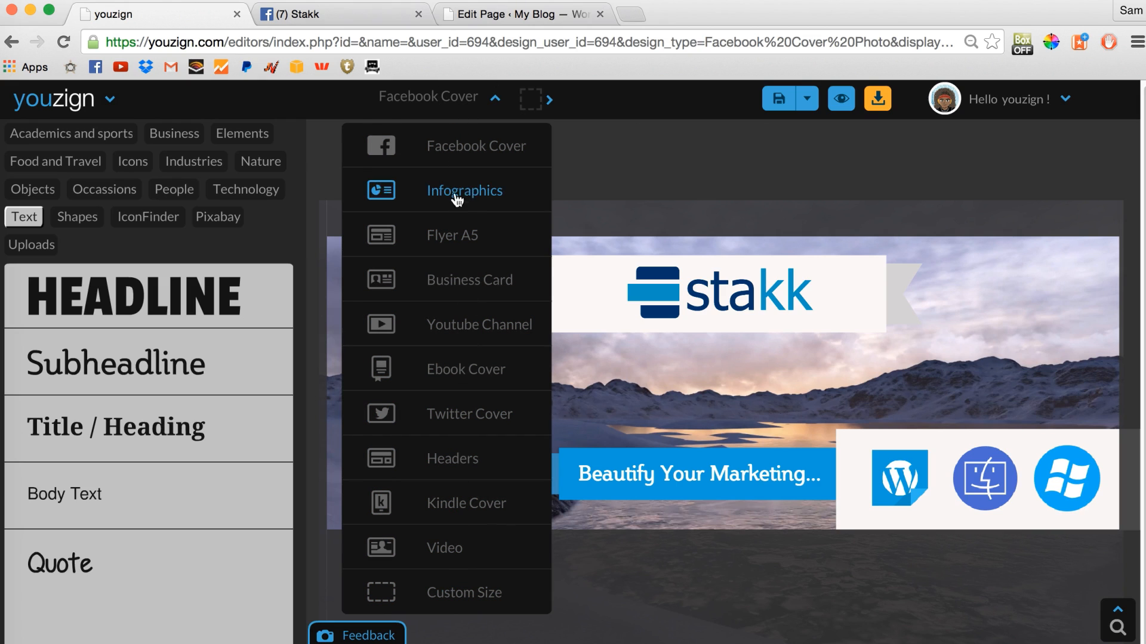
{"action": "left_click", "coordinate": [612, 155]}
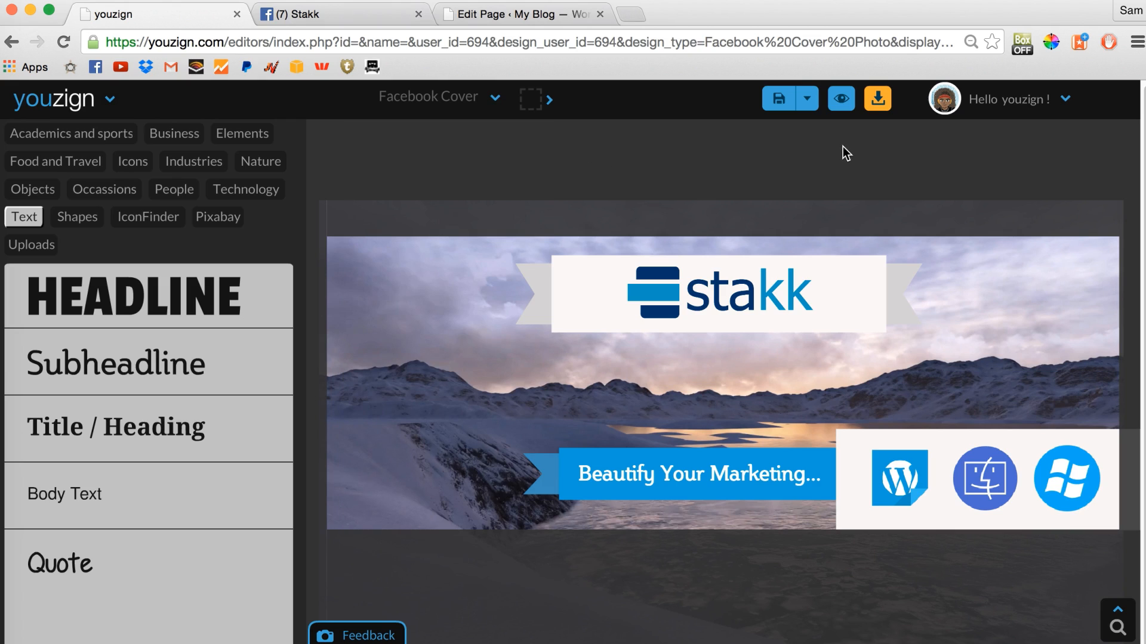
{"action": "left_click", "coordinate": [841, 99]}
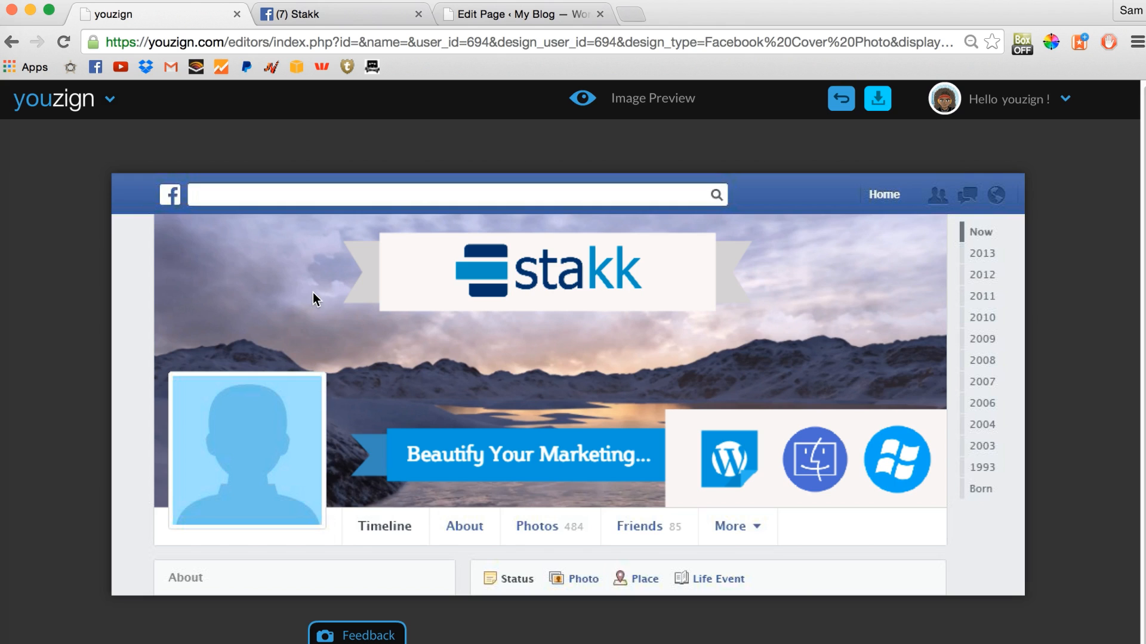
{"action": "left_click", "coordinate": [841, 98]}
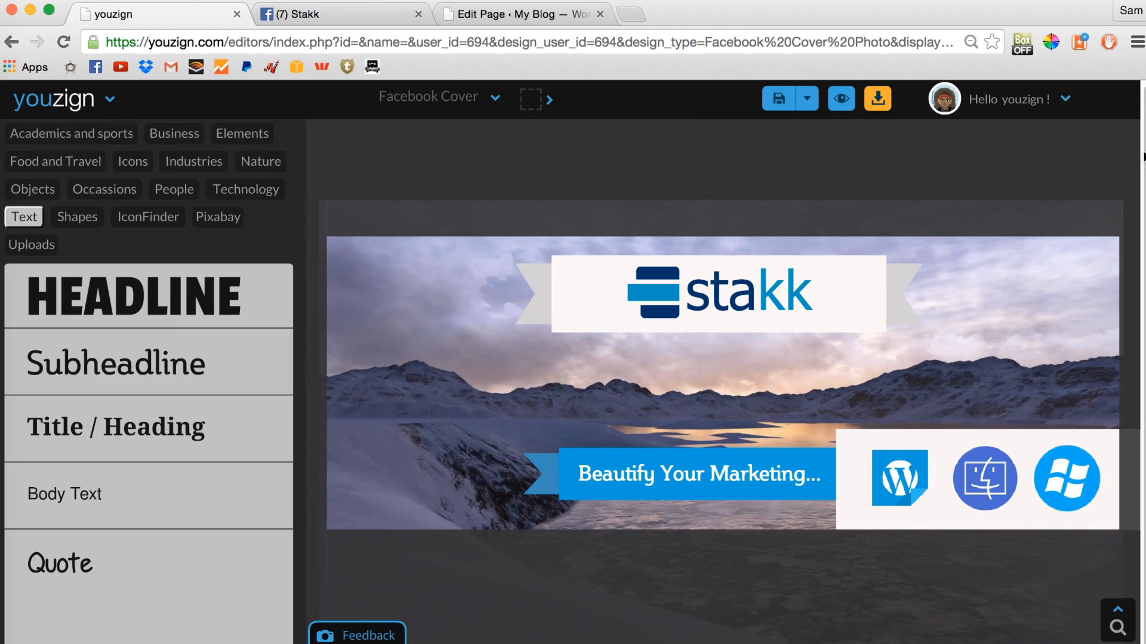
- Save the design with the title "FB header stakk"
{"action": "left_click_drag", "start_coordinate": [1143, 154], "coordinate": [1145, 149]}
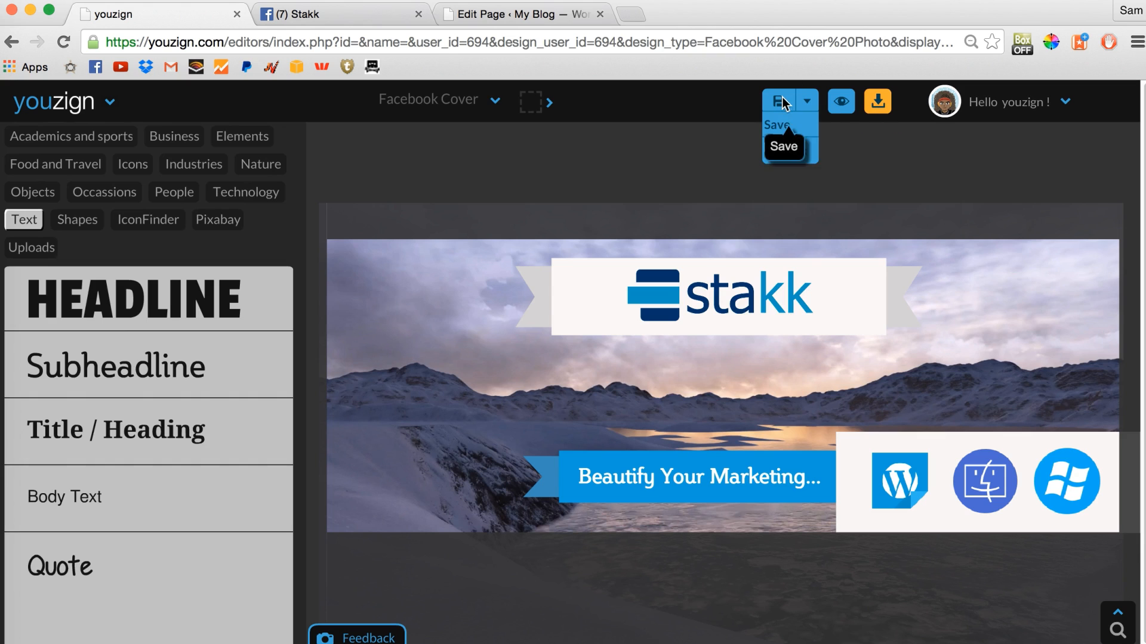
{"action": "left_click", "coordinate": [779, 123]}
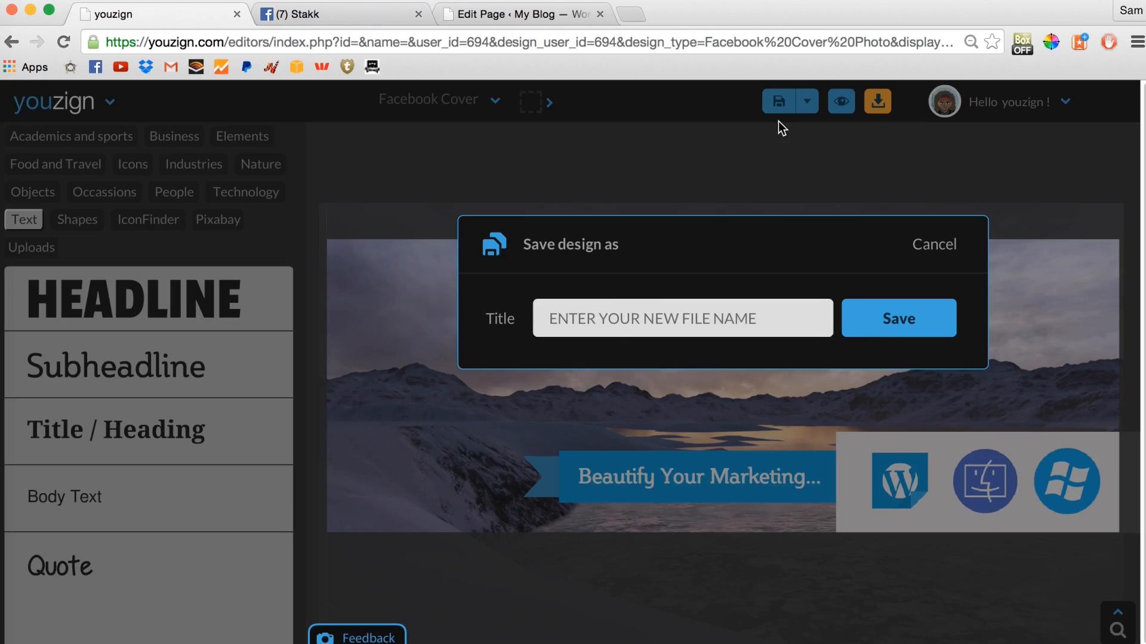
{"action": "left_click", "coordinate": [617, 325]}
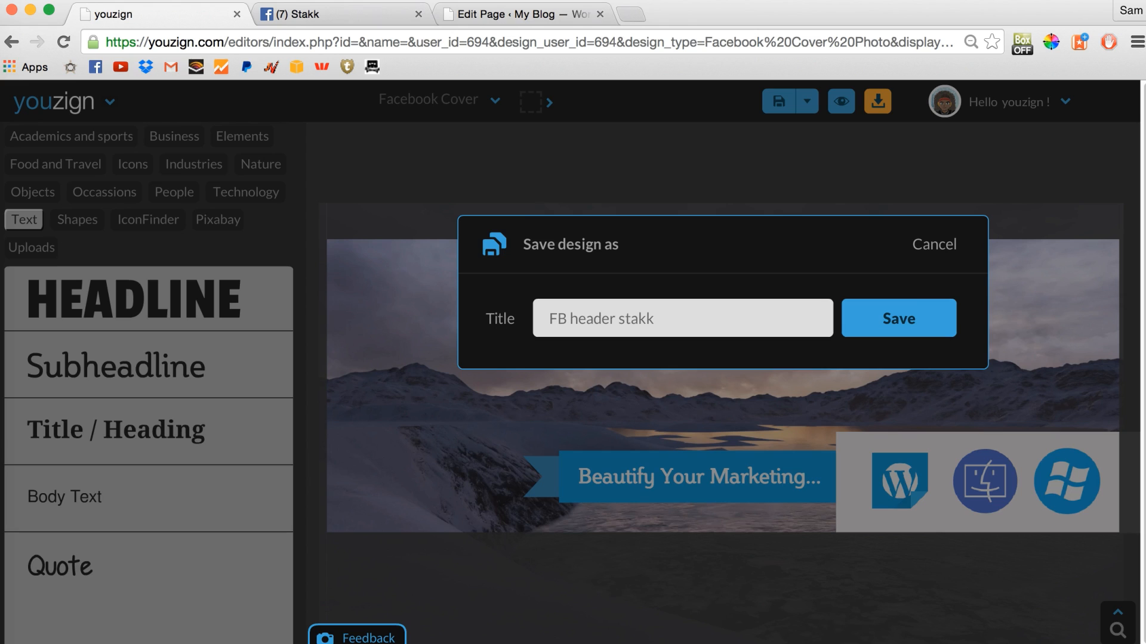
{"action": "left_click", "coordinate": [898, 316]}
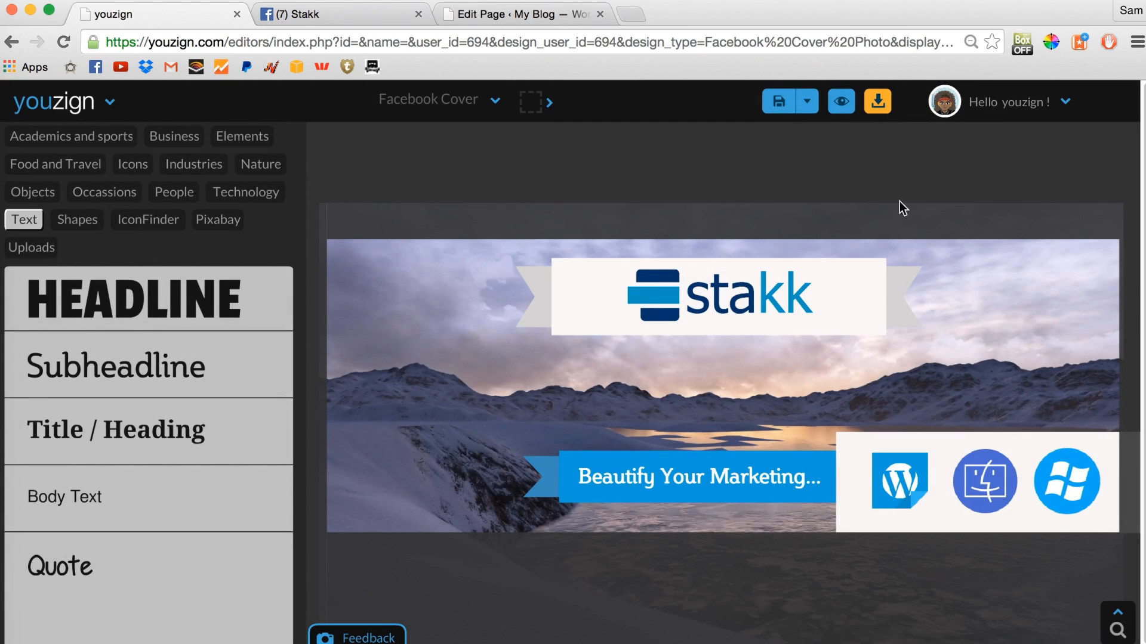
- Download the cover image to the YouZign folder as "Fb header", replacing the existing FB header.png
{"action": "left_click", "coordinate": [878, 102]}
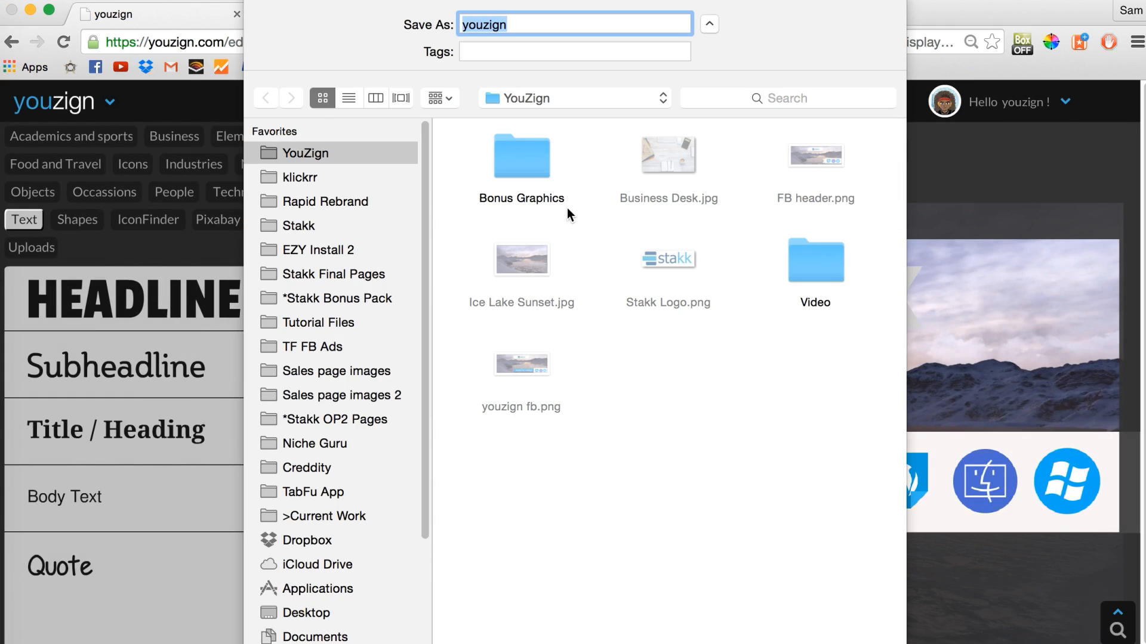
{"action": "type", "text": "FN"}
{"action": "key", "text": "Return"}
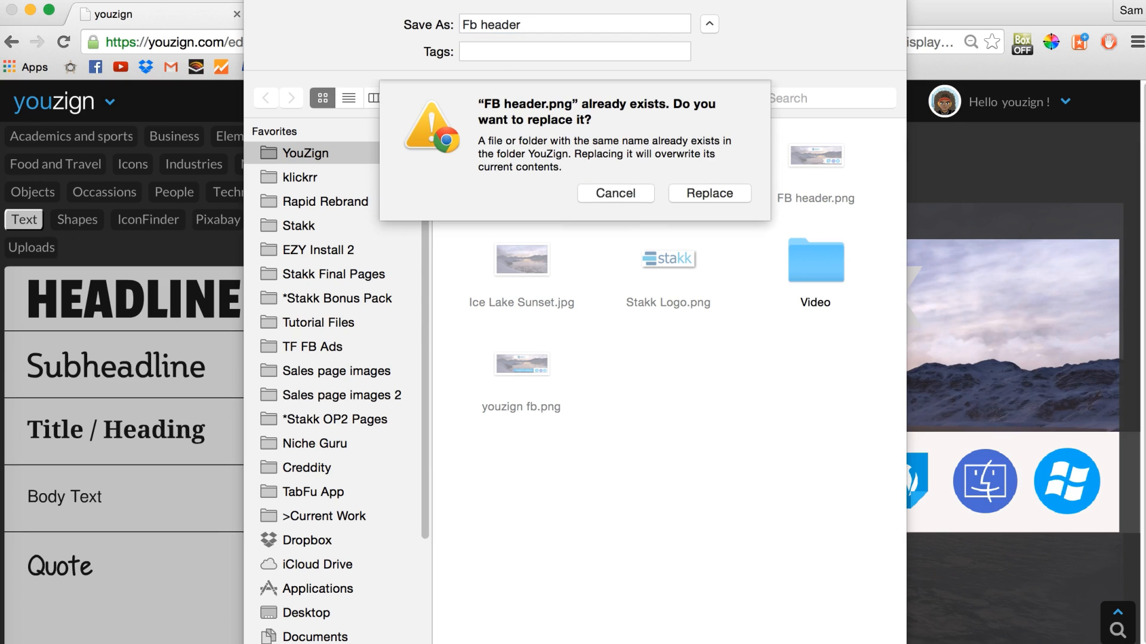
{"action": "left_click", "coordinate": [718, 193]}
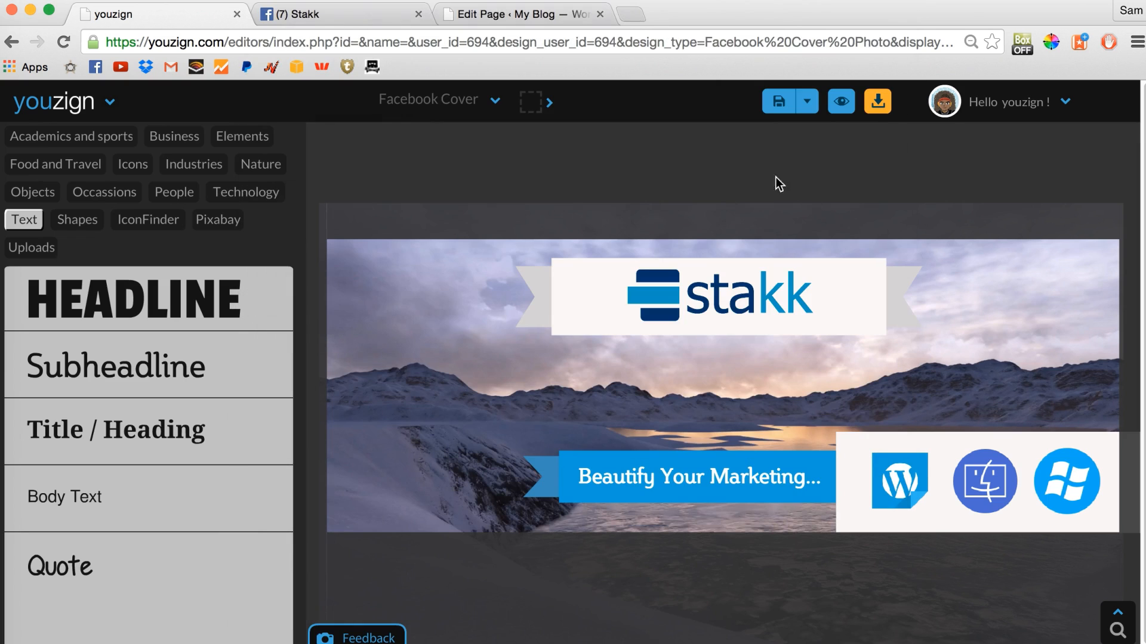
- Switch to the Stakk Facebook page and upload FB header.png from the YouZign folder as its cover photo
{"action": "left_click", "coordinate": [339, 12]}
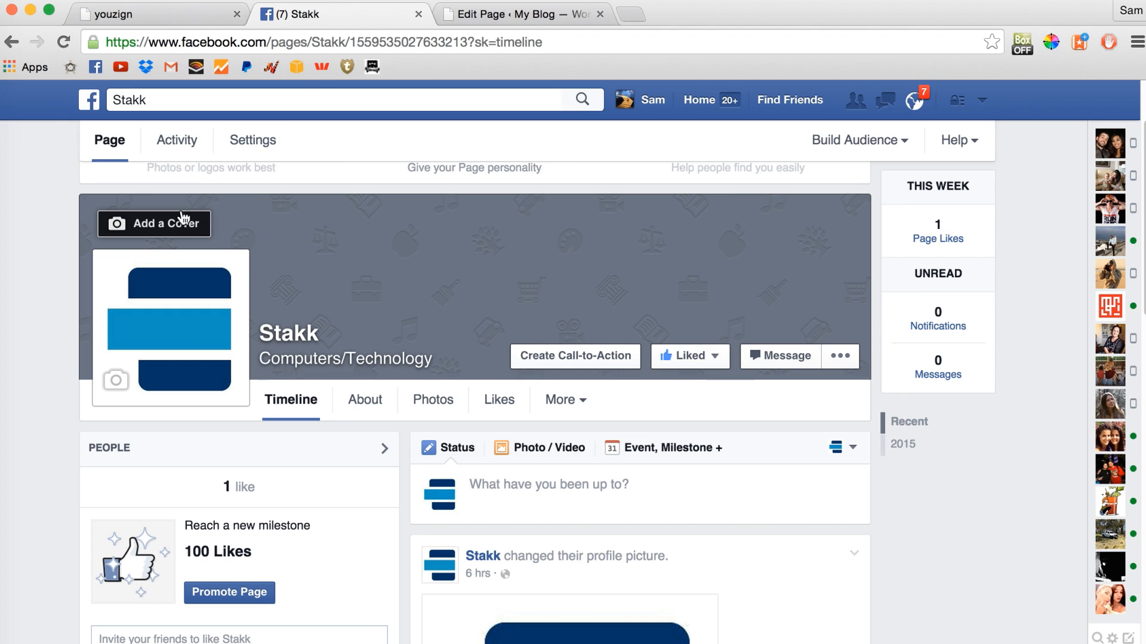
{"action": "left_click", "coordinate": [154, 224]}
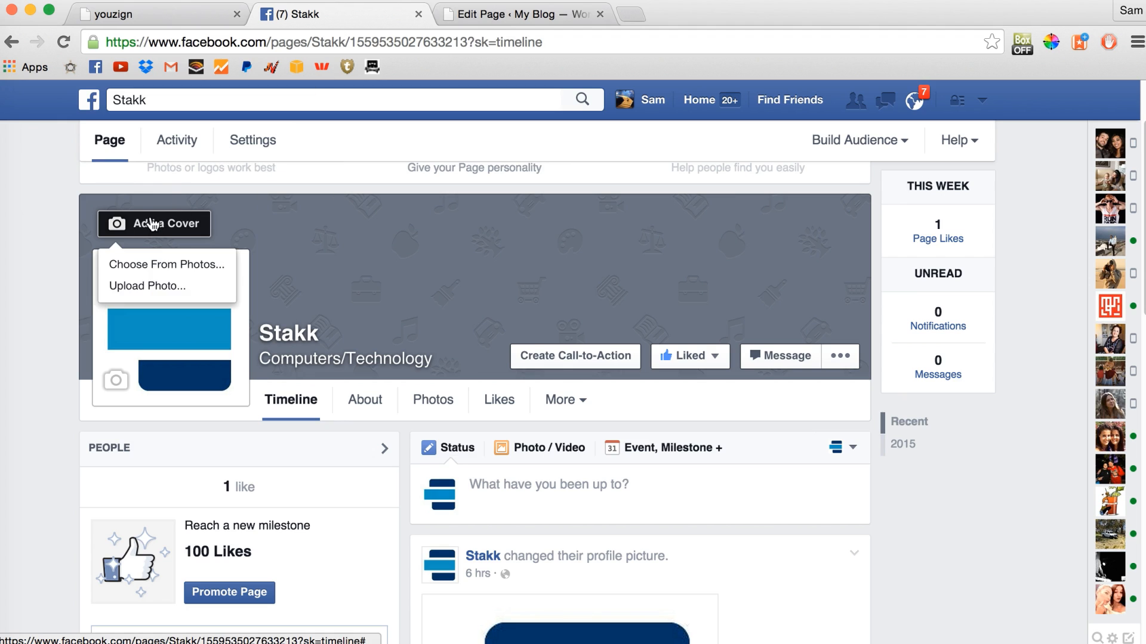
{"action": "left_click", "coordinate": [154, 289]}
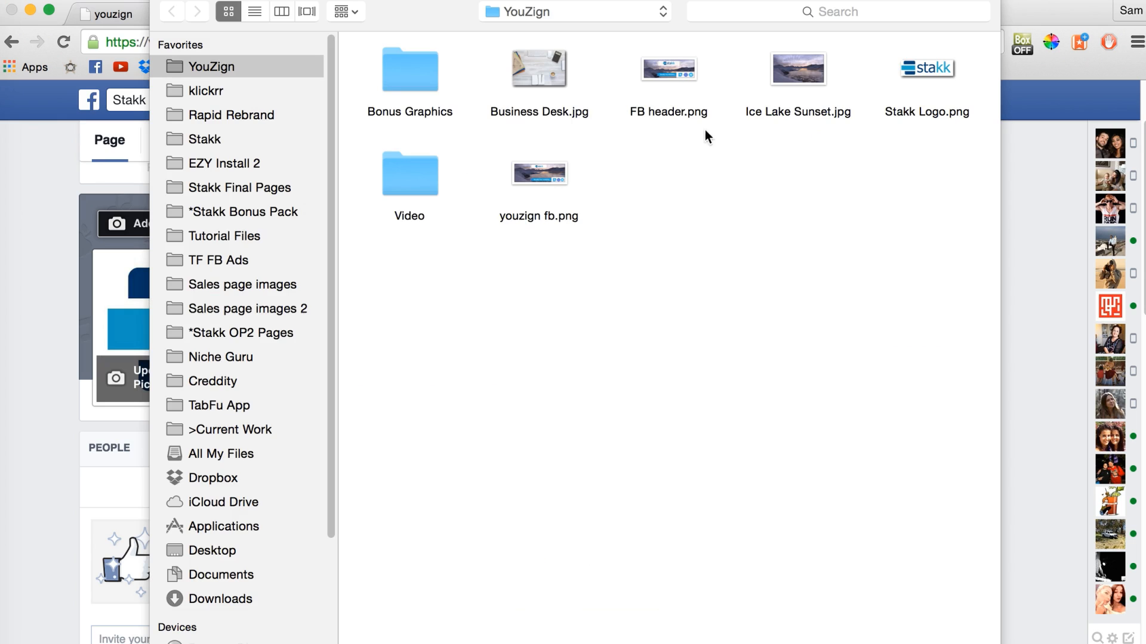
{"action": "double_click", "coordinate": [676, 67]}
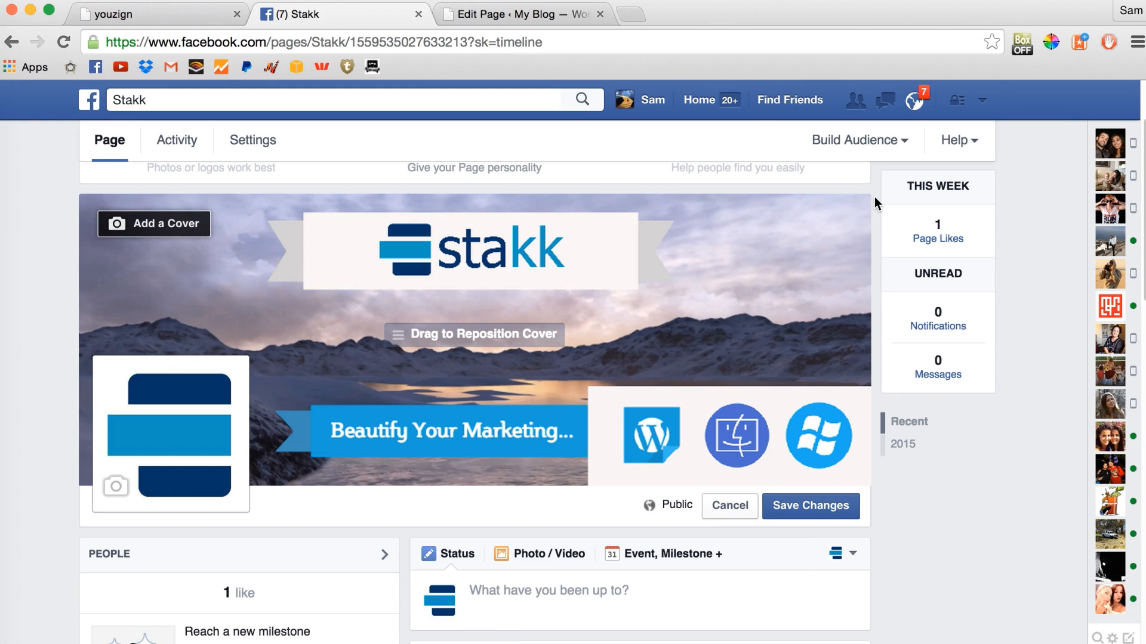
- Check the uploaded cover's fit on the Stakk page and save the cover photo changes
{"action": "scroll", "coordinate": [1137, 227], "scroll_direction": "down", "scroll_amount": 1}
{"action": "left_click_drag", "start_coordinate": [1136, 225], "coordinate": [1144, 197]}
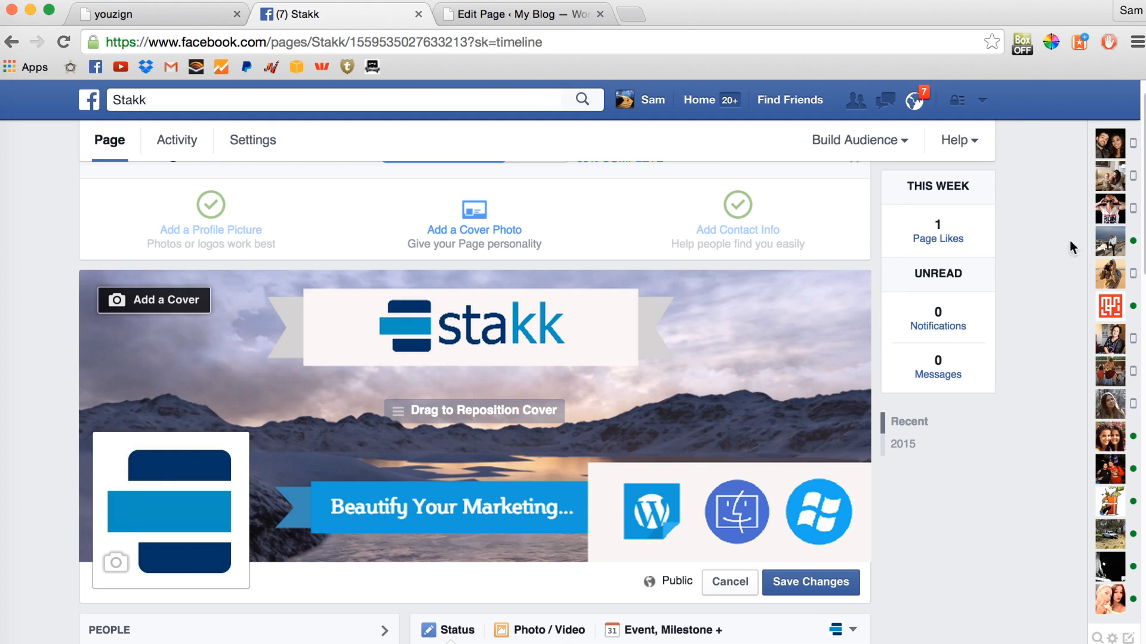
{"action": "mouse_move", "coordinate": [1139, 209]}
{"action": "left_mouse_down"}
{"action": "mouse_move", "coordinate": [1139, 260]}
{"action": "mouse_move", "coordinate": [1138, 198]}
{"action": "left_mouse_up"}
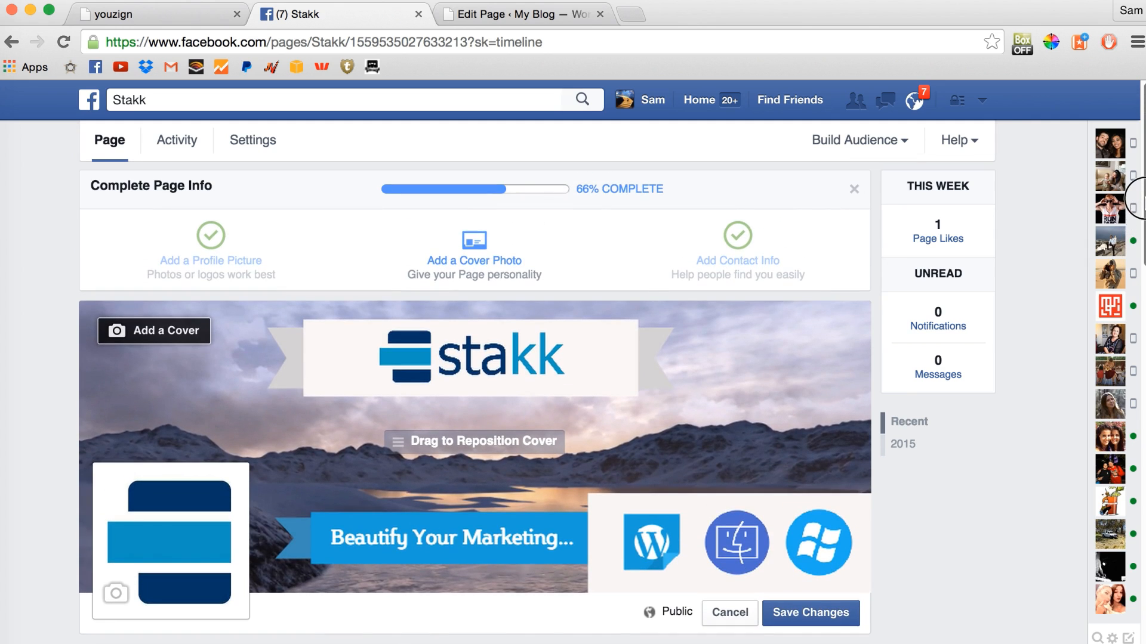
{"action": "left_click_drag", "start_coordinate": [1144, 199], "coordinate": [1144, 219]}
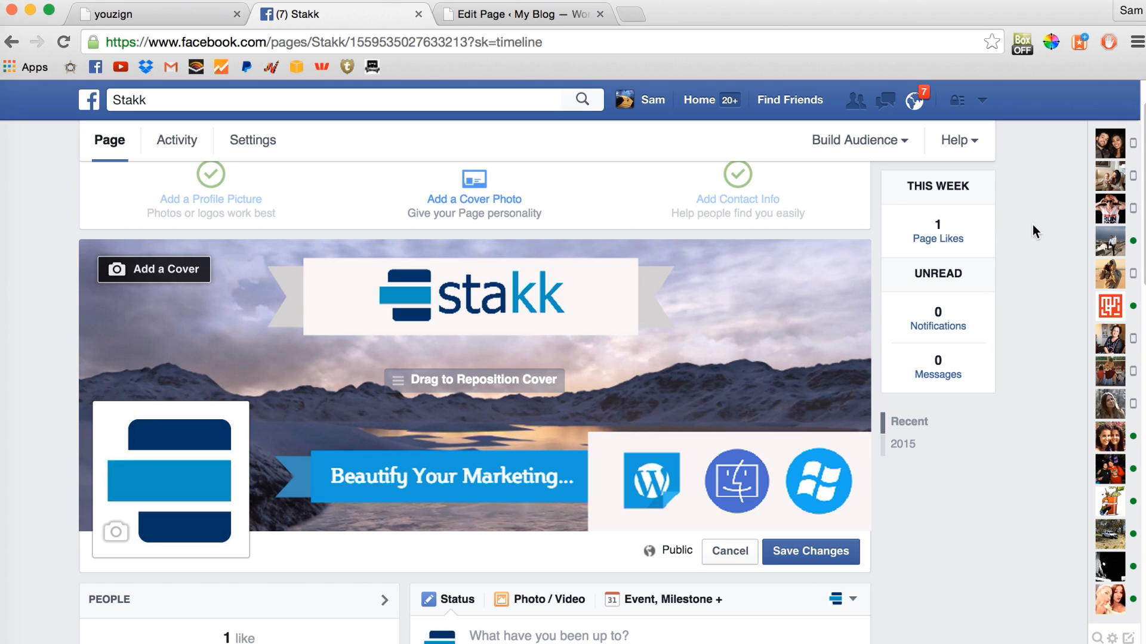
{"action": "left_click_drag", "start_coordinate": [1144, 157], "coordinate": [1144, 167]}
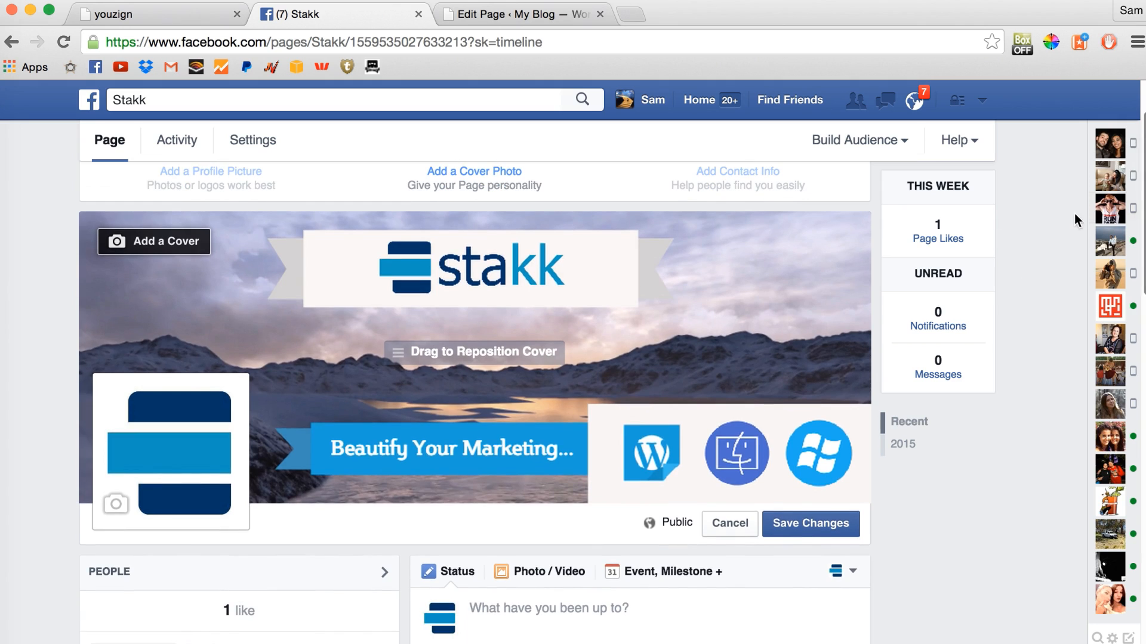
{"action": "left_click", "coordinate": [808, 525]}
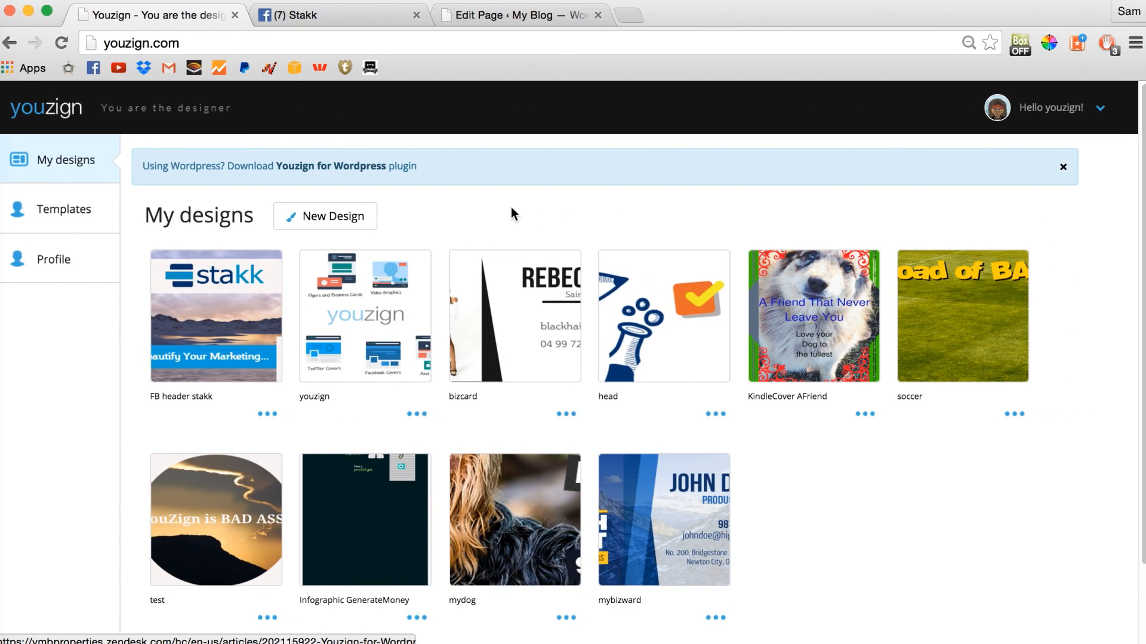
- Open the Youzign for Wordpress plugin article from the Youzign dashboard and read its installation instructions
{"action": "left_click", "coordinate": [349, 167]}
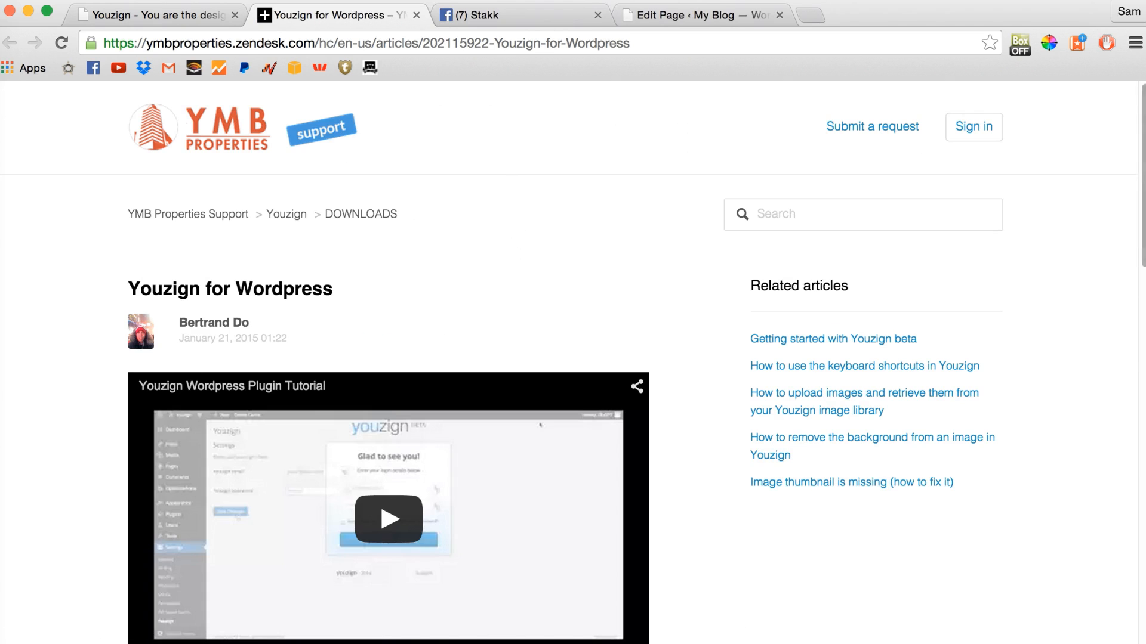
{"action": "scroll", "coordinate": [1141, 109], "scroll_direction": "down", "scroll_amount": 5}
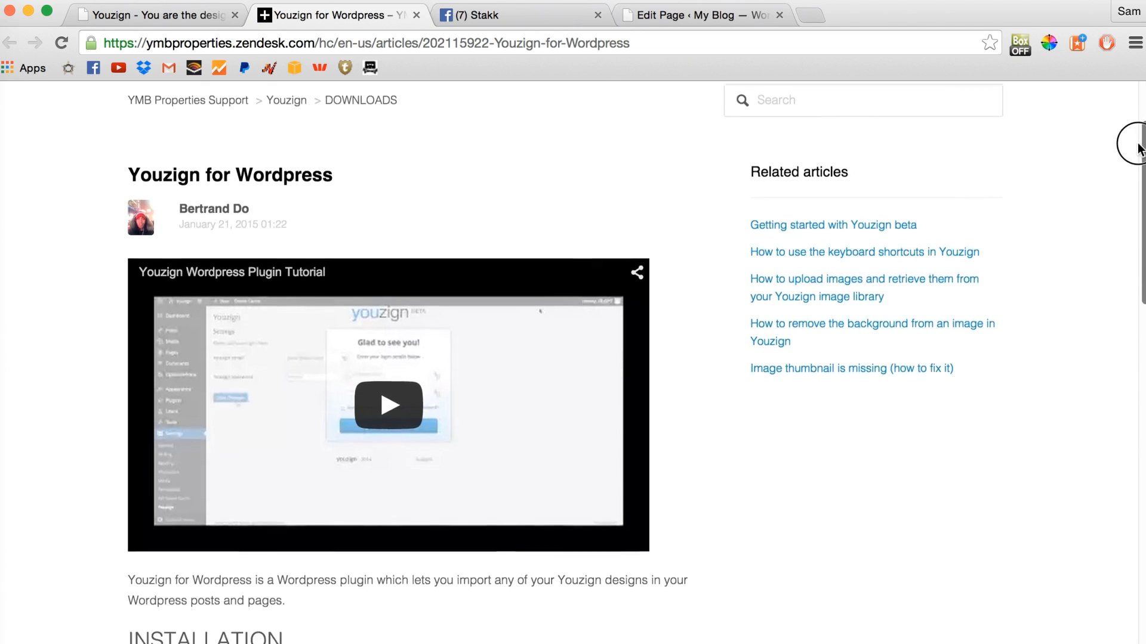
{"action": "left_click_drag", "start_coordinate": [1132, 164], "coordinate": [1125, 187]}
{"action": "scroll", "coordinate": [1120, 215], "scroll_direction": "down", "scroll_amount": 3}
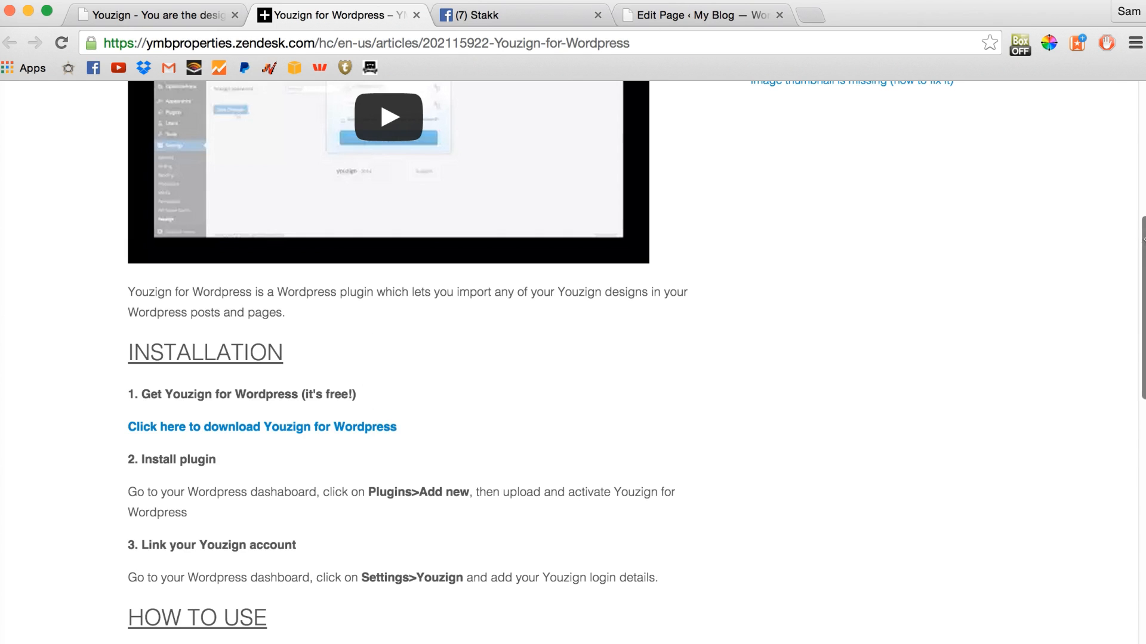
{"action": "scroll", "coordinate": [1122, 179], "scroll_direction": "up", "scroll_amount": 10}
- In the WordPress page editor, insert the "FB header stakk" design below "This is a test image..." using the Youzign plugin
{"action": "left_click", "coordinate": [787, 19]}
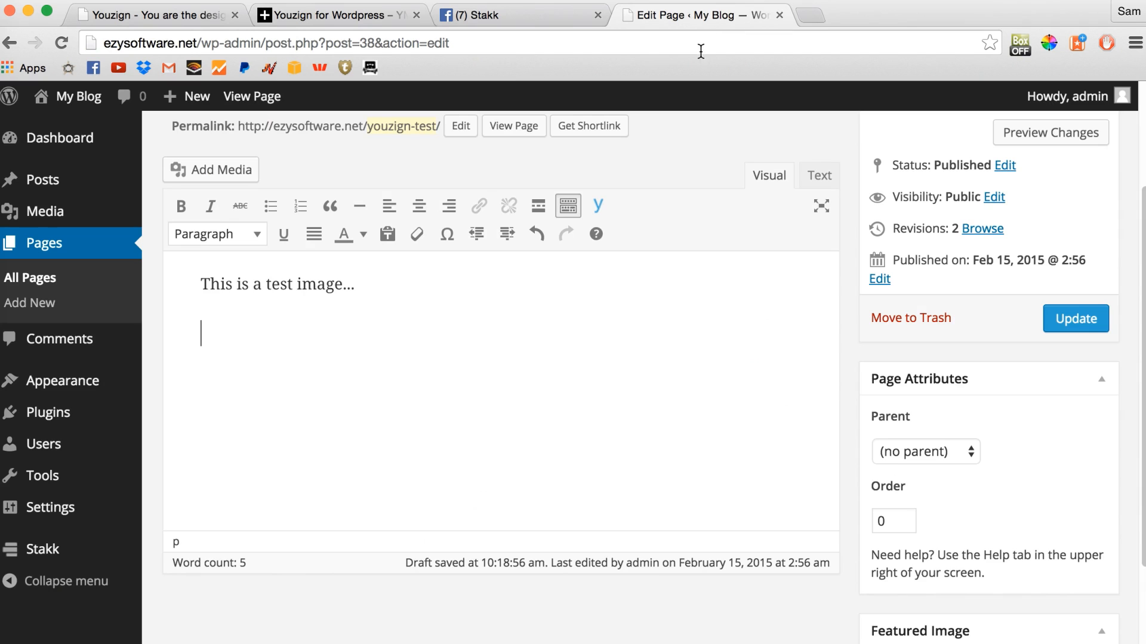
{"action": "mouse_move", "coordinate": [94, 412]}
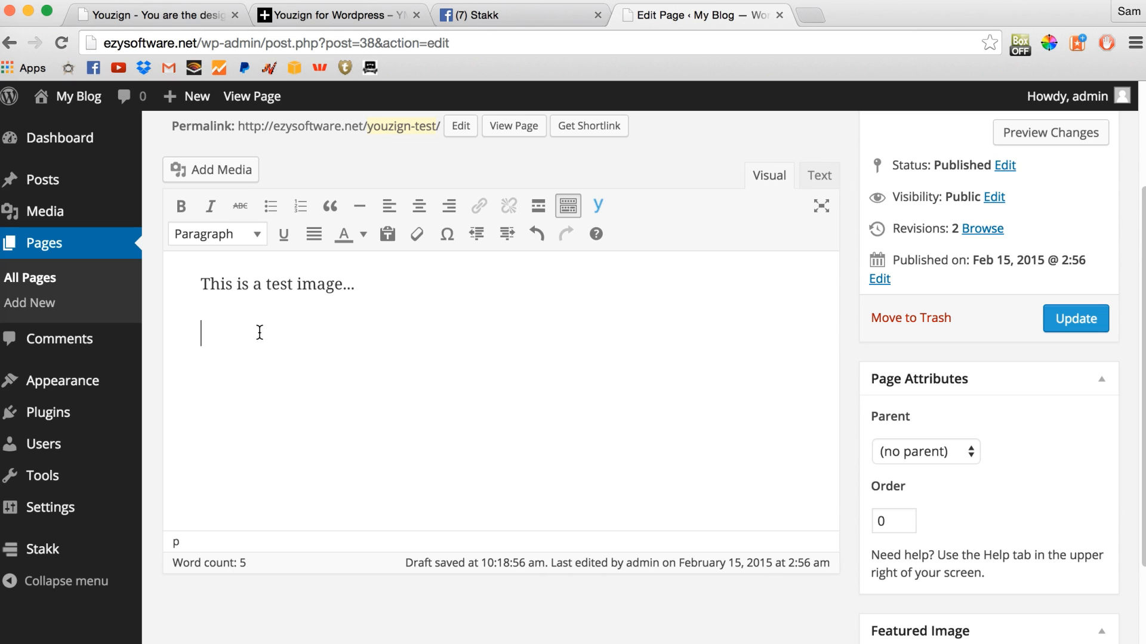
{"action": "left_click", "coordinate": [599, 208]}
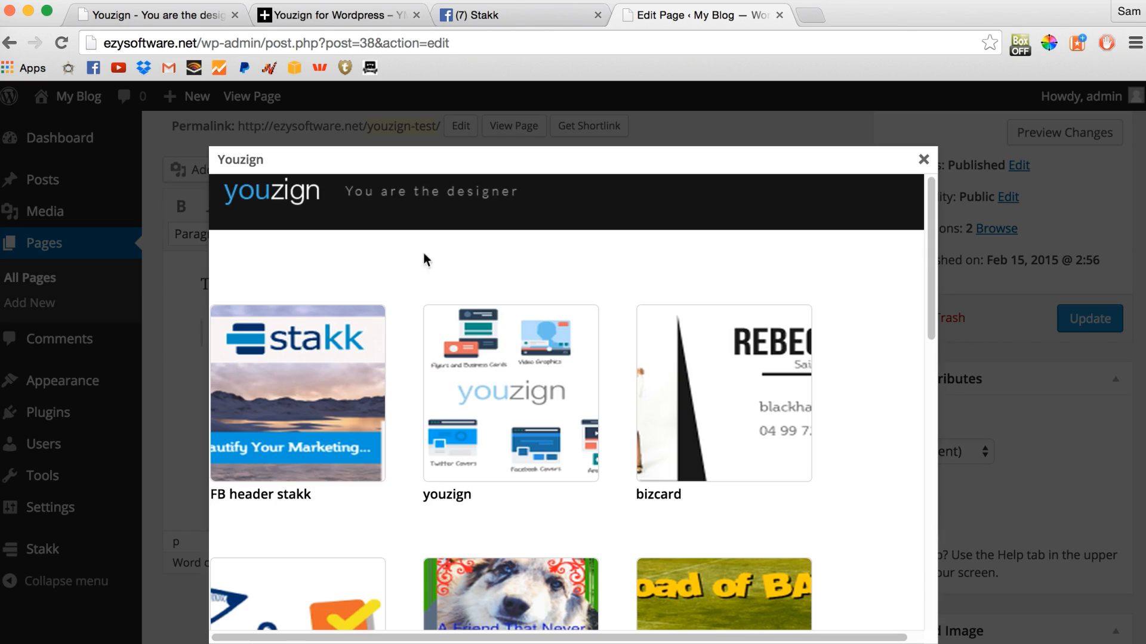
{"action": "left_click_drag", "start_coordinate": [930, 200], "coordinate": [910, 213]}
{"action": "mouse_move", "coordinate": [224, 443]}
{"action": "left_click", "coordinate": [336, 445]}
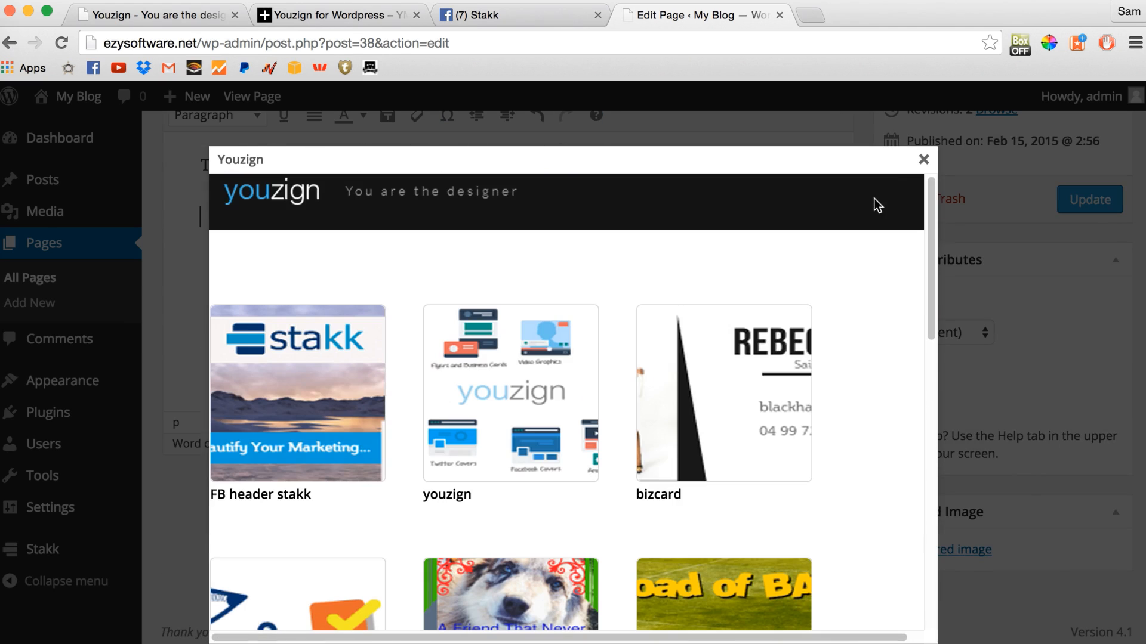
{"action": "left_click", "coordinate": [923, 161]}
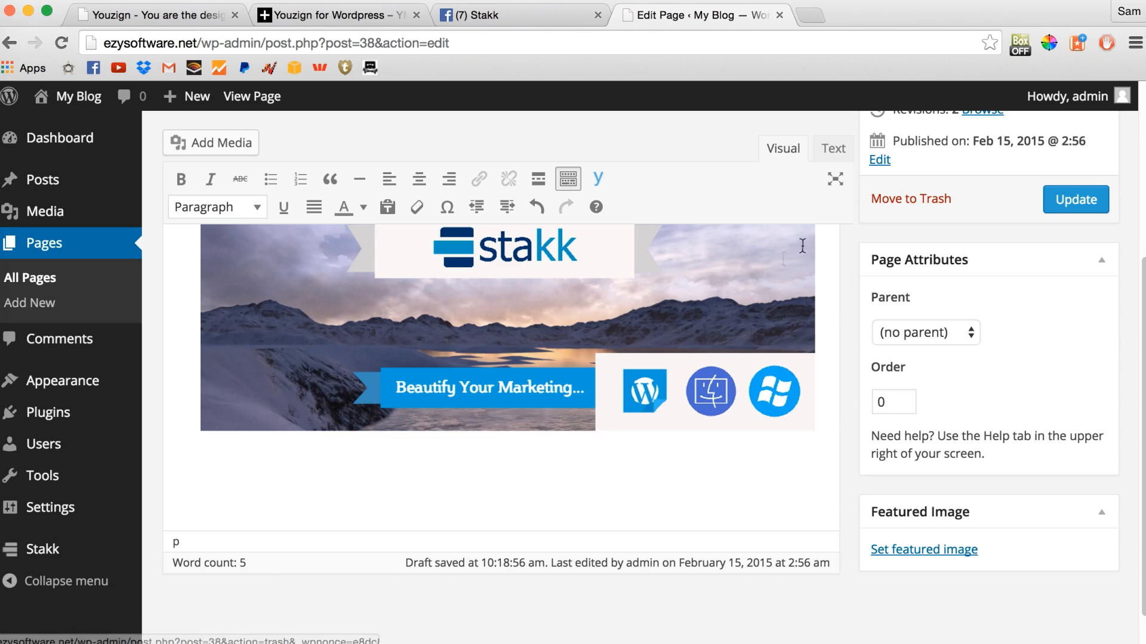
{"action": "scroll", "coordinate": [1142, 281], "scroll_direction": "up", "scroll_amount": 3}
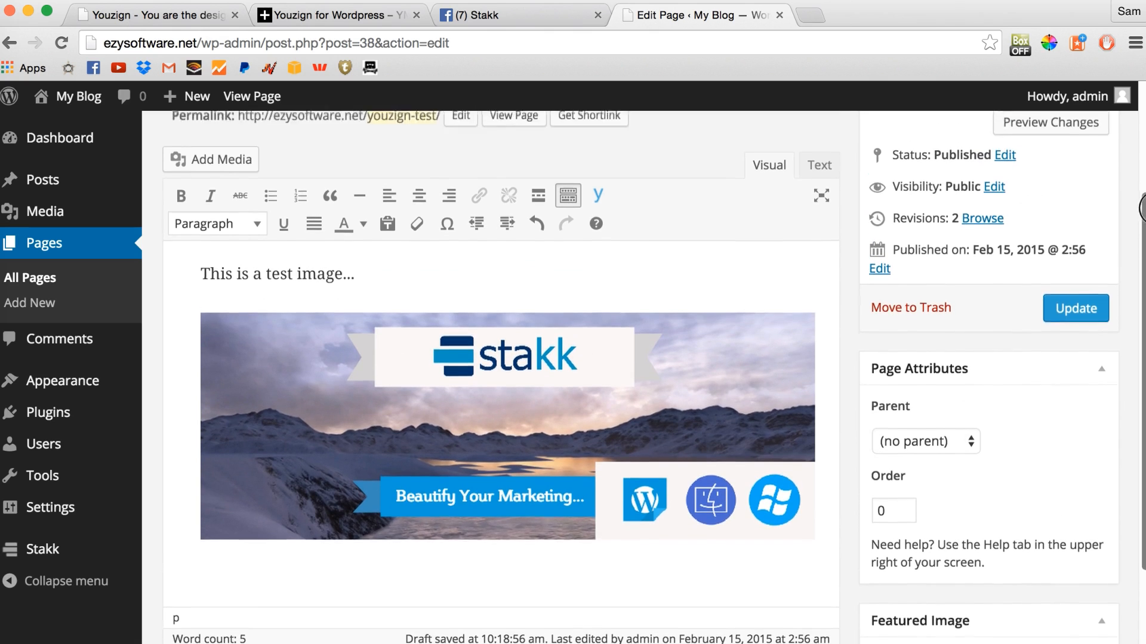
{"action": "left_click", "coordinate": [387, 270]}
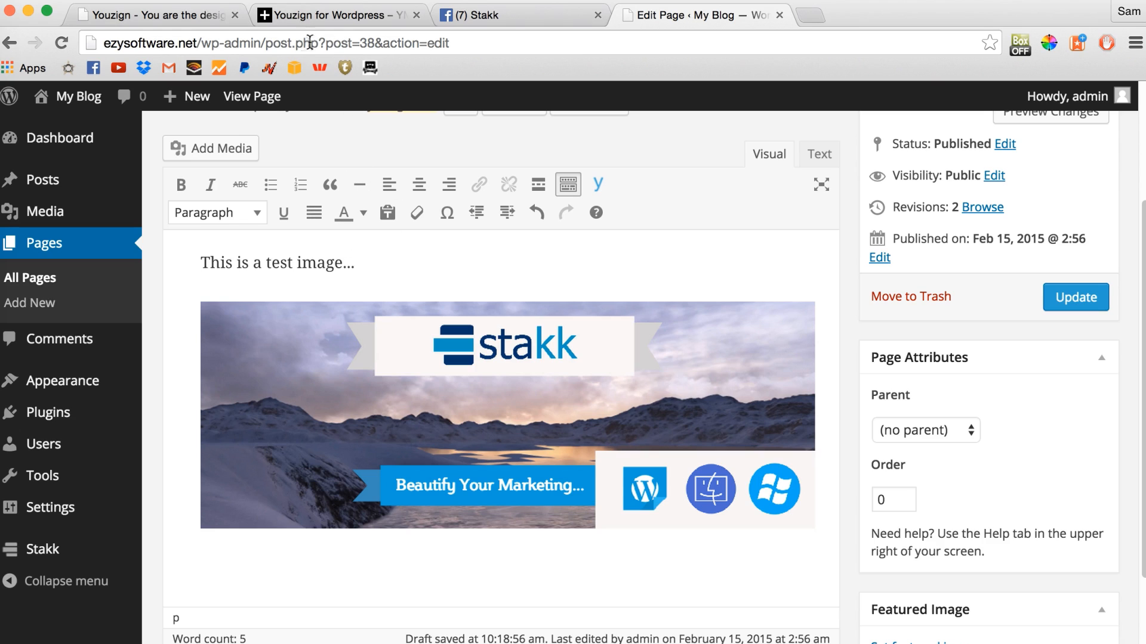
- Return to the Youzign dashboard and look over the template categories and the Facebook cover templates
{"action": "left_click", "coordinate": [205, 16]}
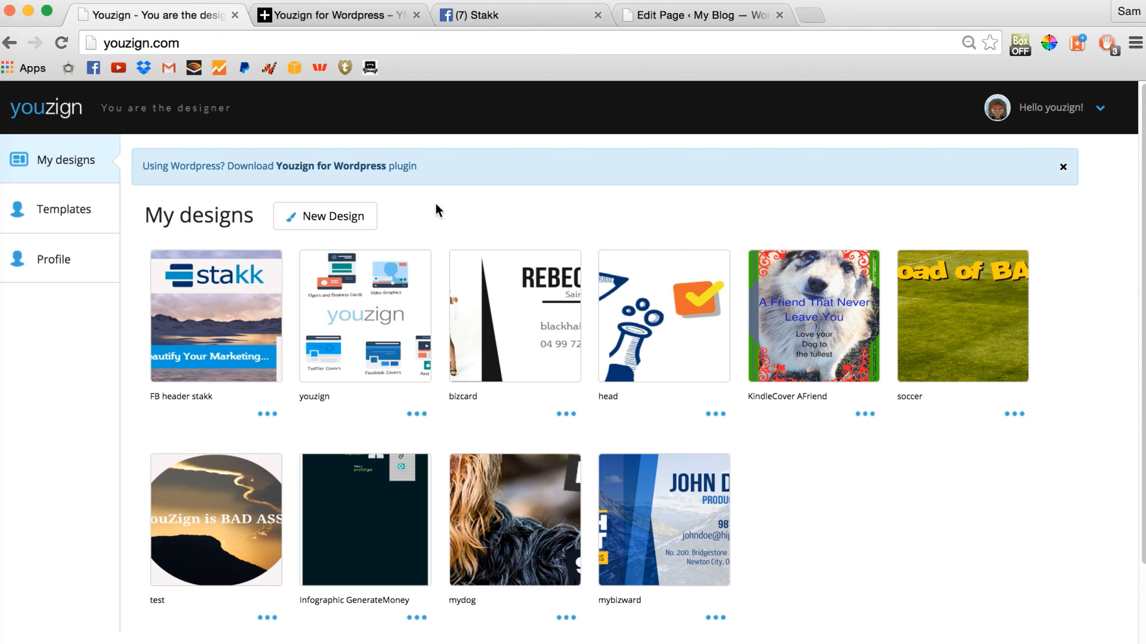
{"action": "left_click", "coordinate": [48, 210]}
{"action": "left_click_drag", "start_coordinate": [1135, 189], "coordinate": [1105, 259]}
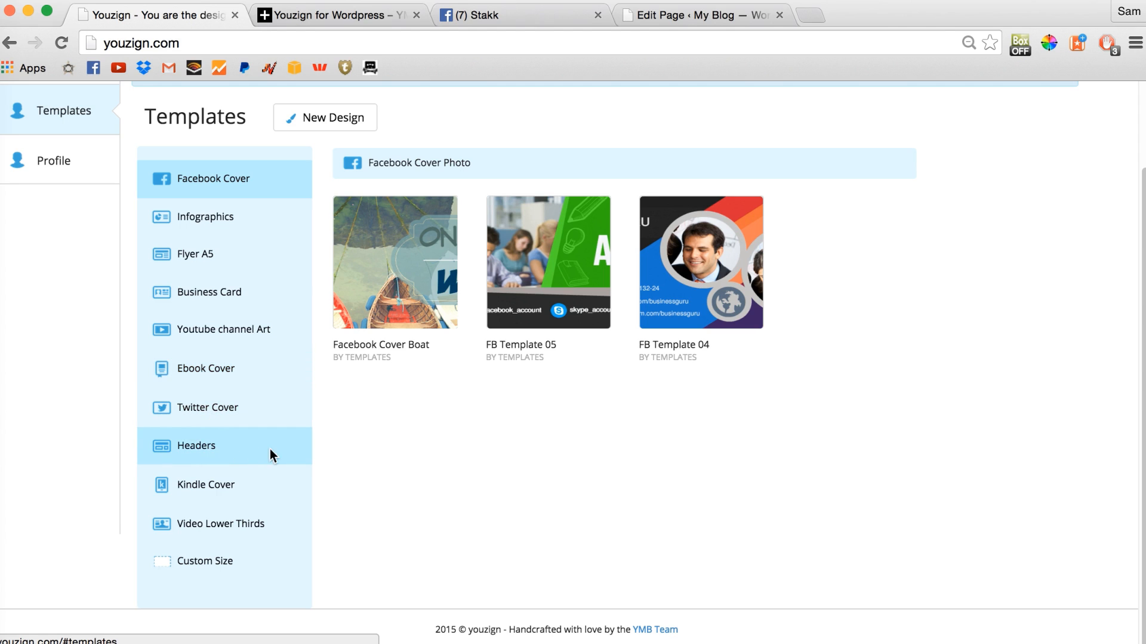
{"action": "left_click_drag", "start_coordinate": [1139, 185], "coordinate": [1140, 111]}
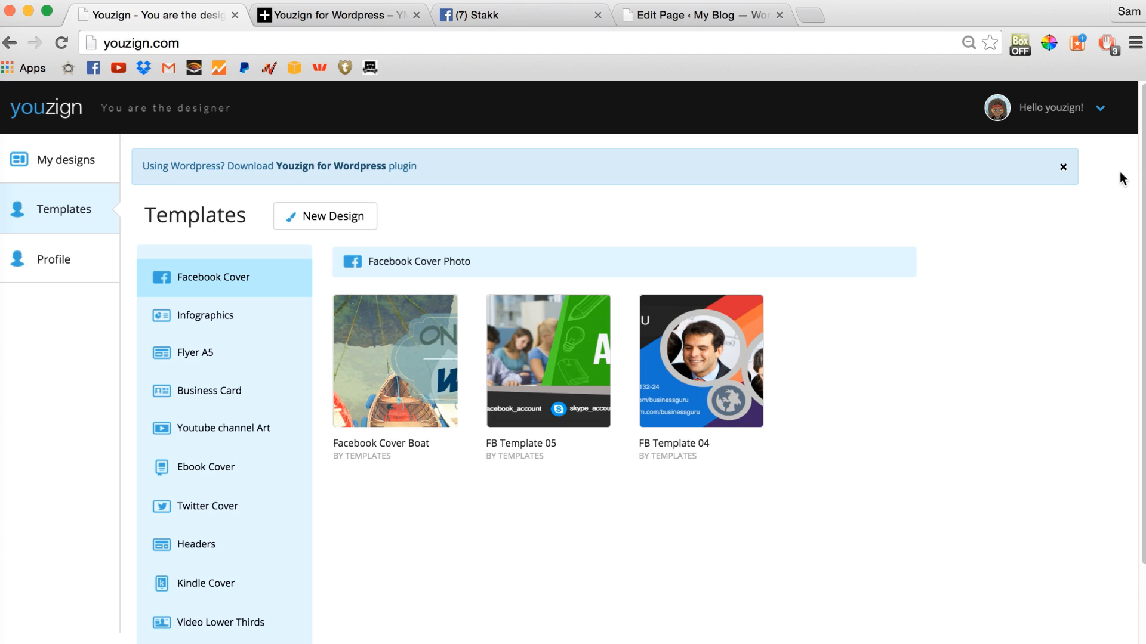
{"action": "left_click_drag", "start_coordinate": [1141, 154], "coordinate": [1141, 96]}
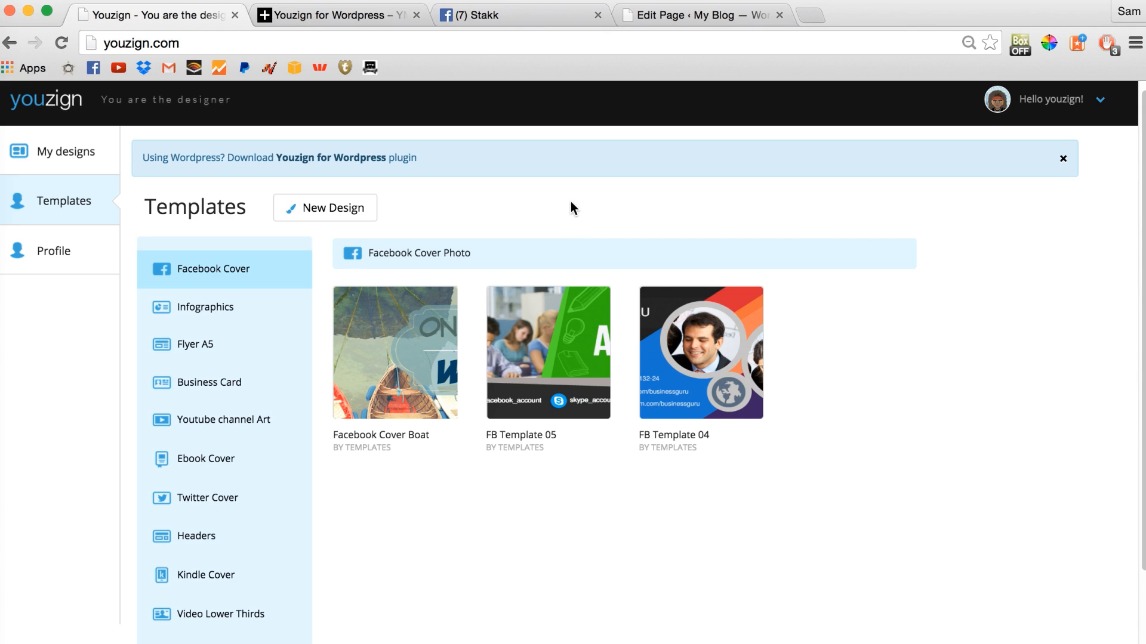
{"action": "scroll", "coordinate": [1128, 156], "scroll_direction": "down", "scroll_amount": 3}
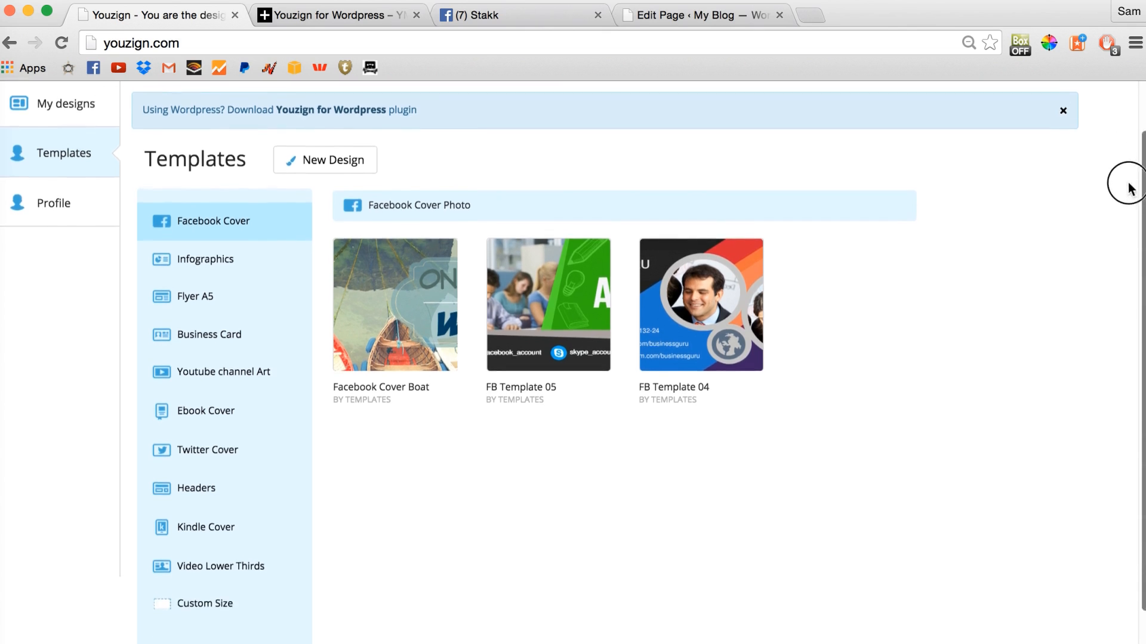
{"action": "scroll", "coordinate": [1111, 249], "scroll_direction": "up", "scroll_amount": 3}
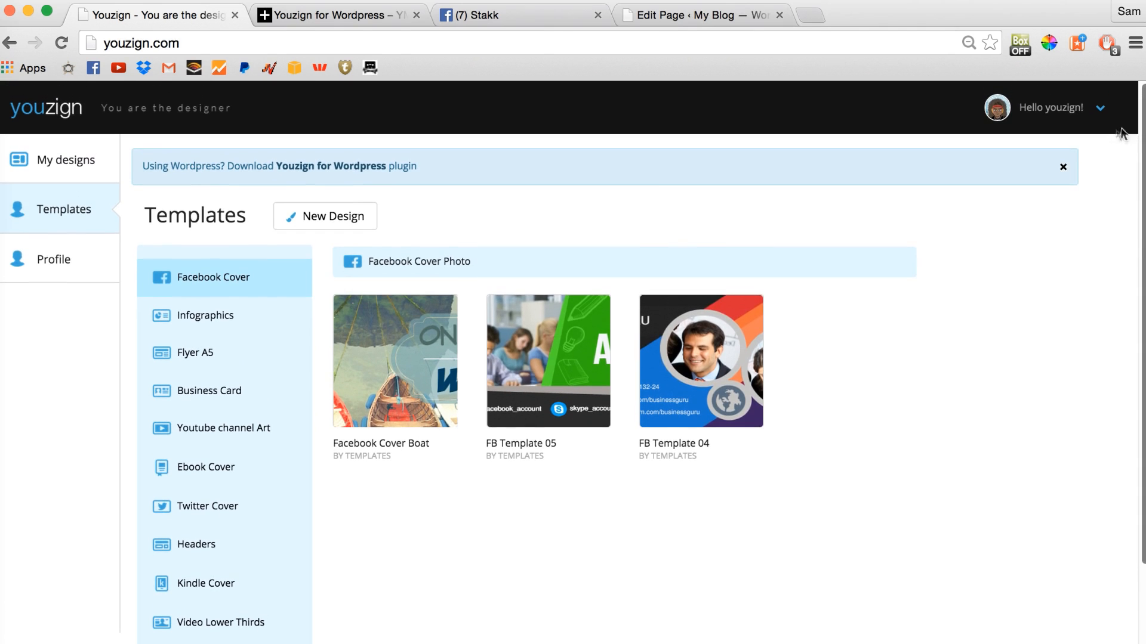
{"action": "left_click", "coordinate": [865, 12]}
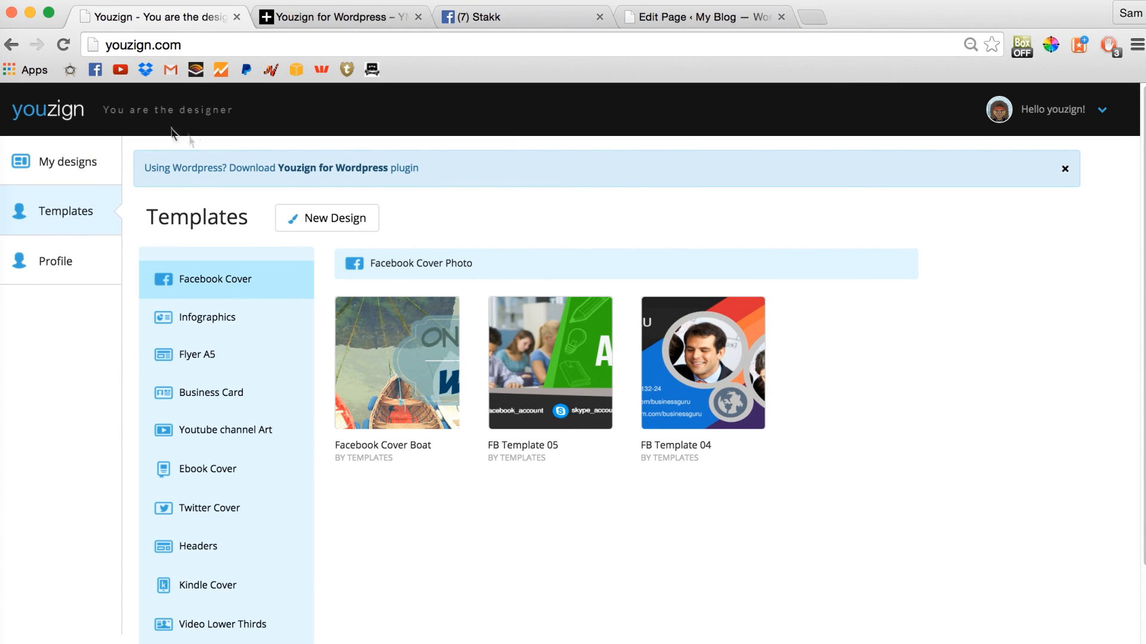
- Switch to Finder, open the Bonus Graphics folder inside YouZign, and shrink the window to fit the screen
{"action": "left_click", "coordinate": [1, 7]}
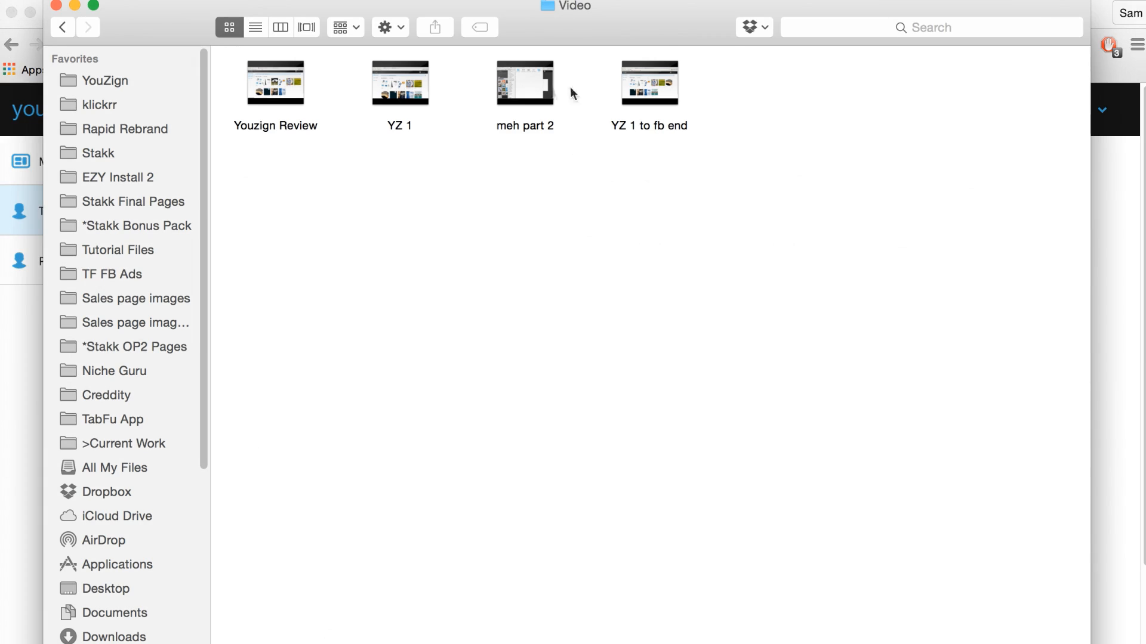
{"action": "left_click_drag", "start_coordinate": [649, 24], "coordinate": [648, 29]}
{"action": "left_click", "coordinate": [59, 31]}
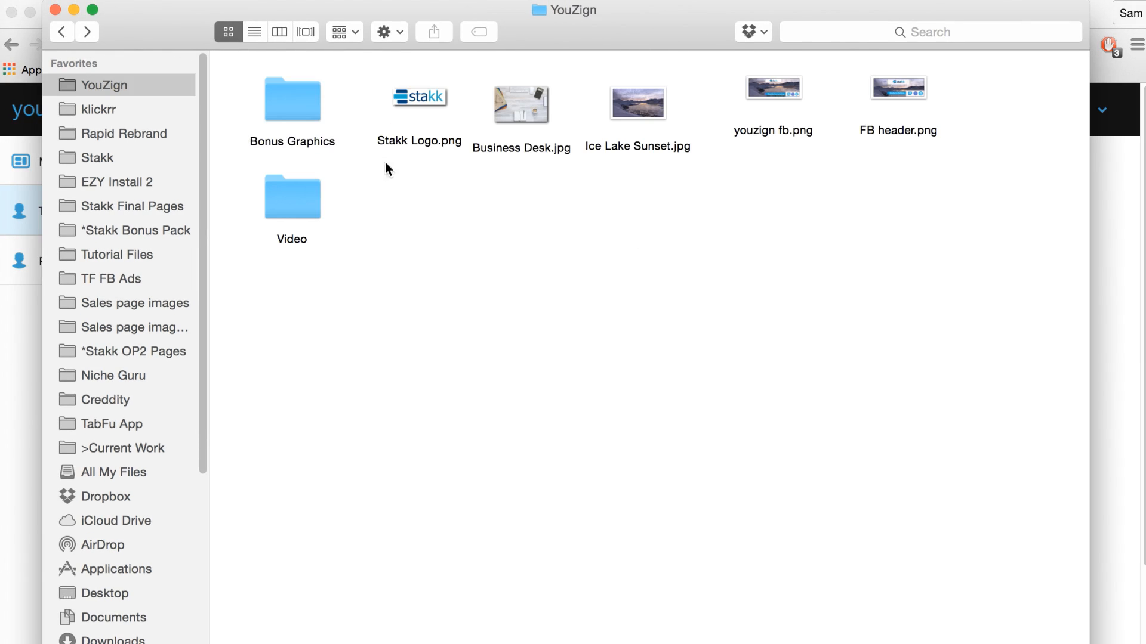
{"action": "double_click", "coordinate": [289, 102]}
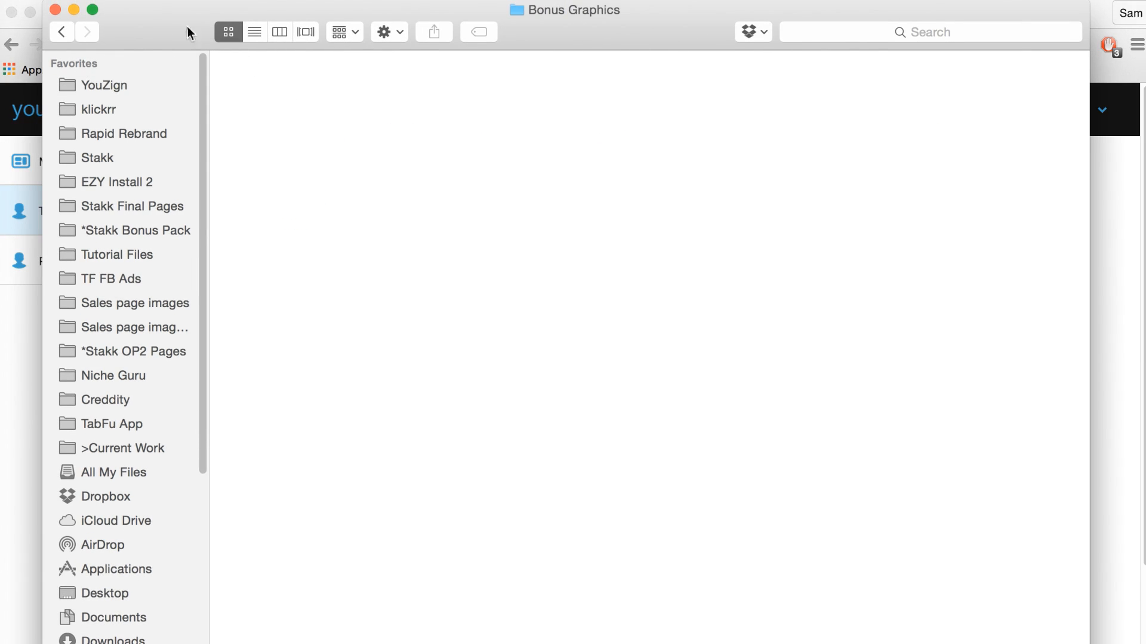
{"action": "left_click_drag", "start_coordinate": [169, 24], "coordinate": [165, 32]}
{"action": "left_click_drag", "start_coordinate": [1085, 643], "coordinate": [1066, 590]}
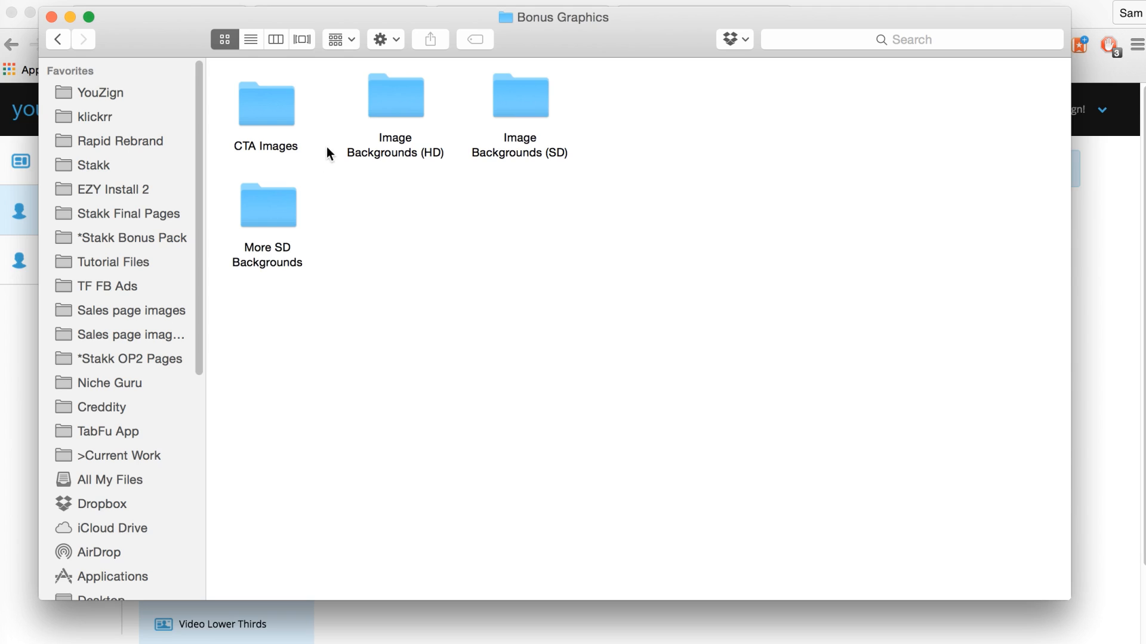
- Open the Image Backgrounds (HD) folder and preview its images in sequence from Beach Luxury HD.jpg to Forest Road HD.jpg
{"action": "left_click", "coordinate": [267, 111]}
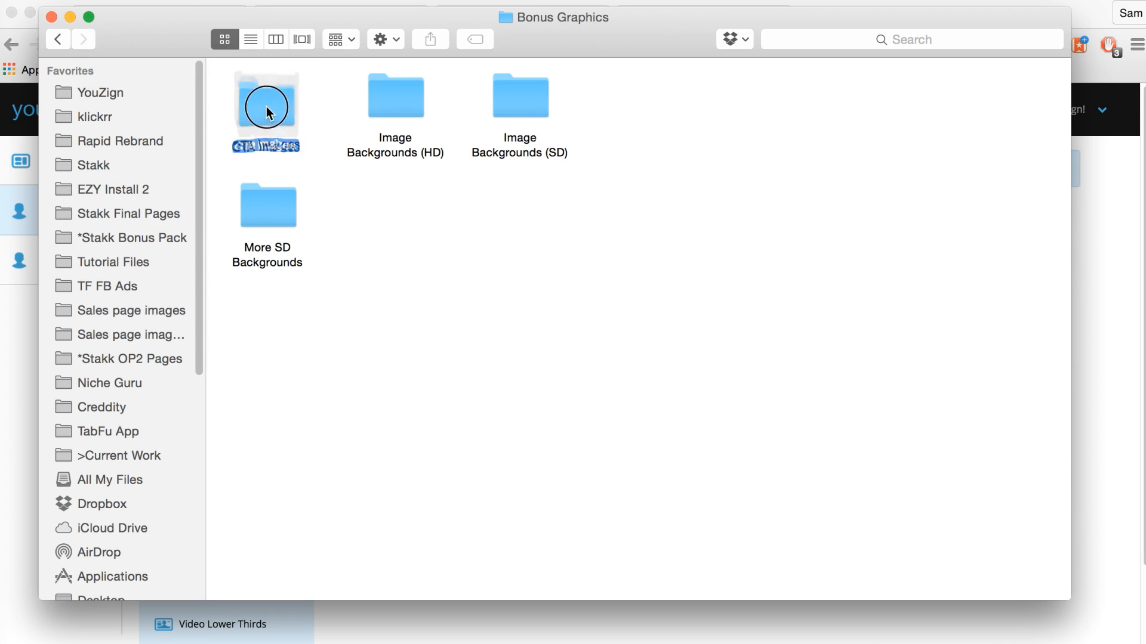
{"action": "double_click", "coordinate": [401, 106]}
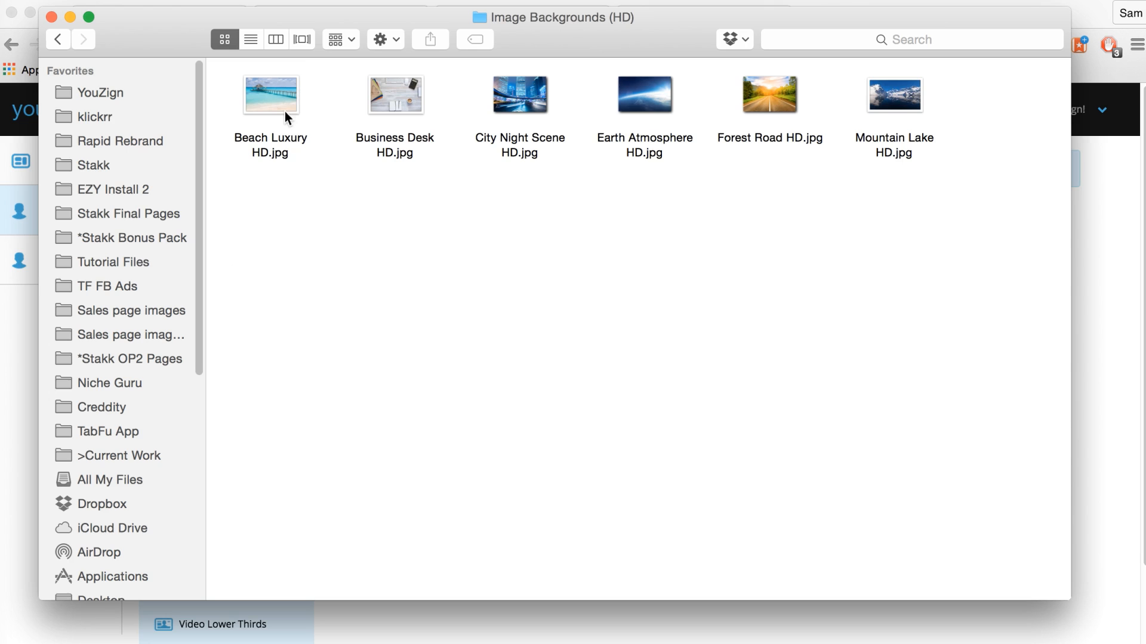
{"action": "left_click", "coordinate": [277, 103]}
{"action": "key", "text": "space"}
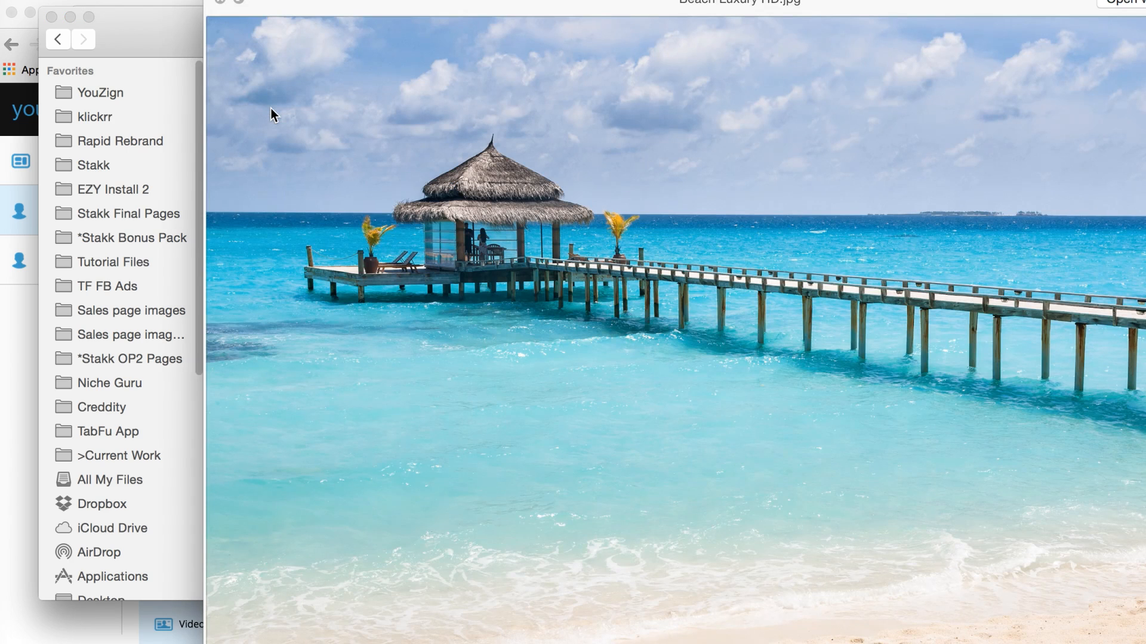
{"action": "key", "text": "Right"}
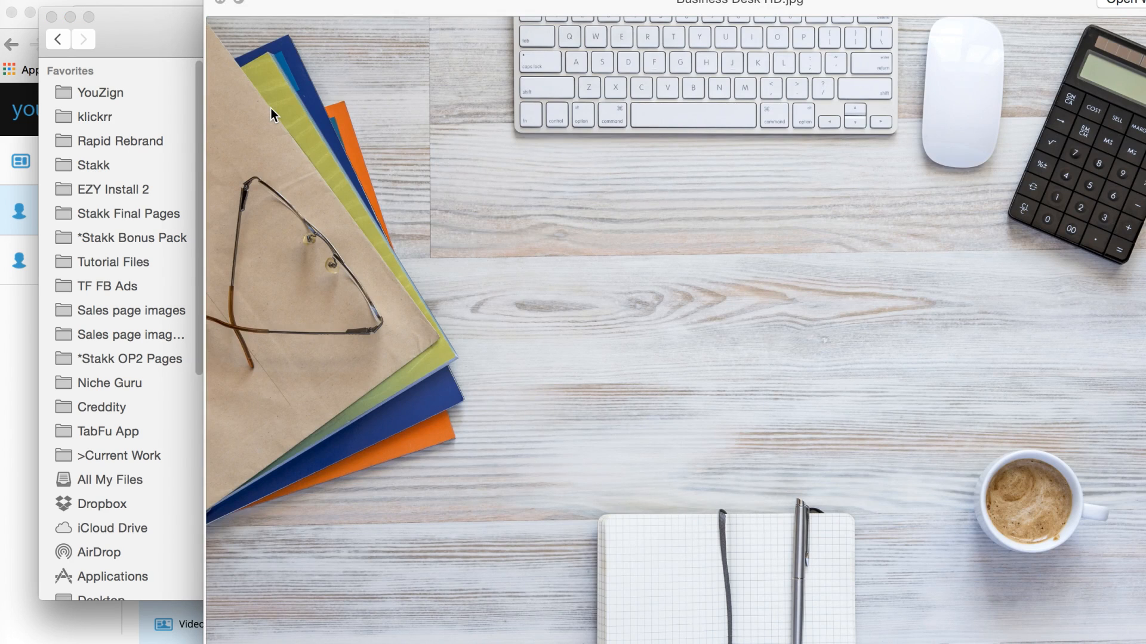
{"action": "key", "text": "Right"}
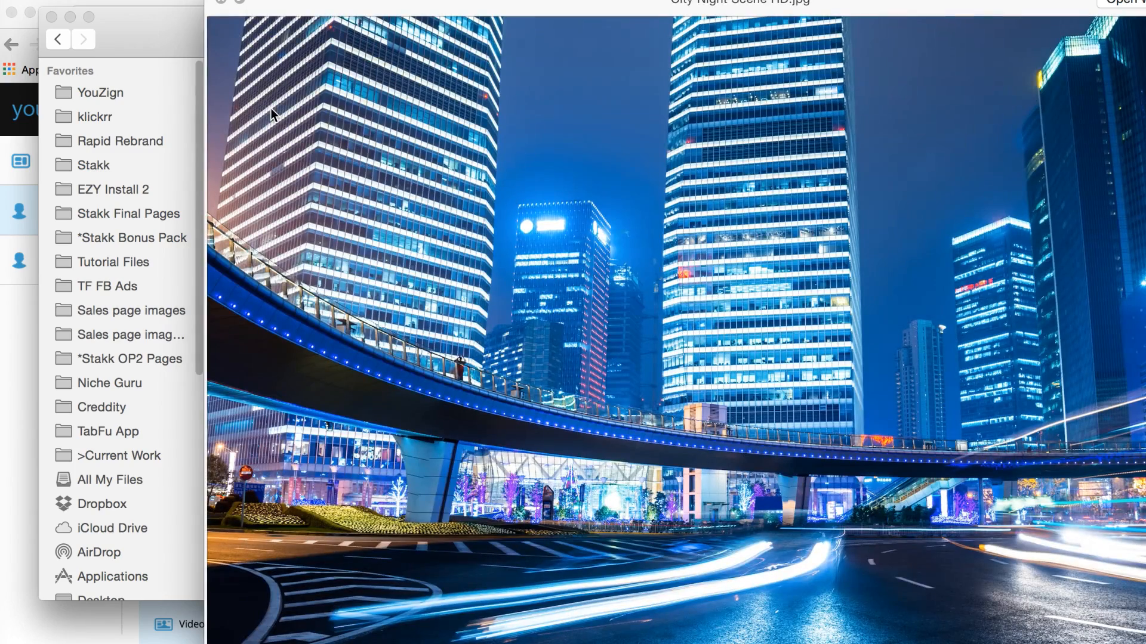
{"action": "key", "text": "Right"}
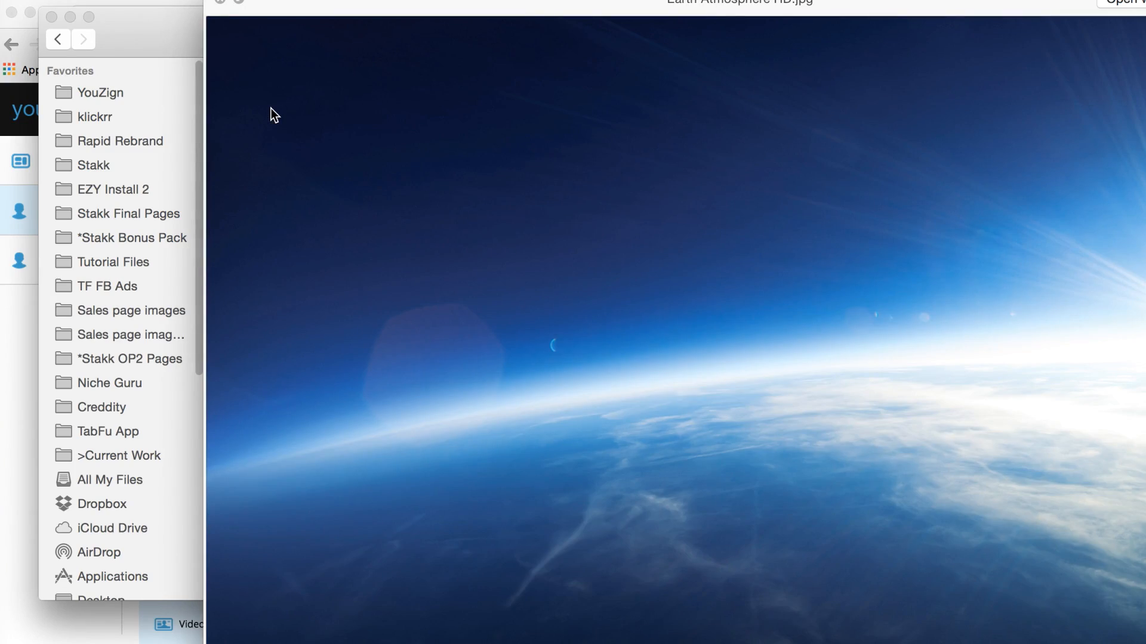
{"action": "key", "text": "Right"}
{"action": "key", "text": "space"}
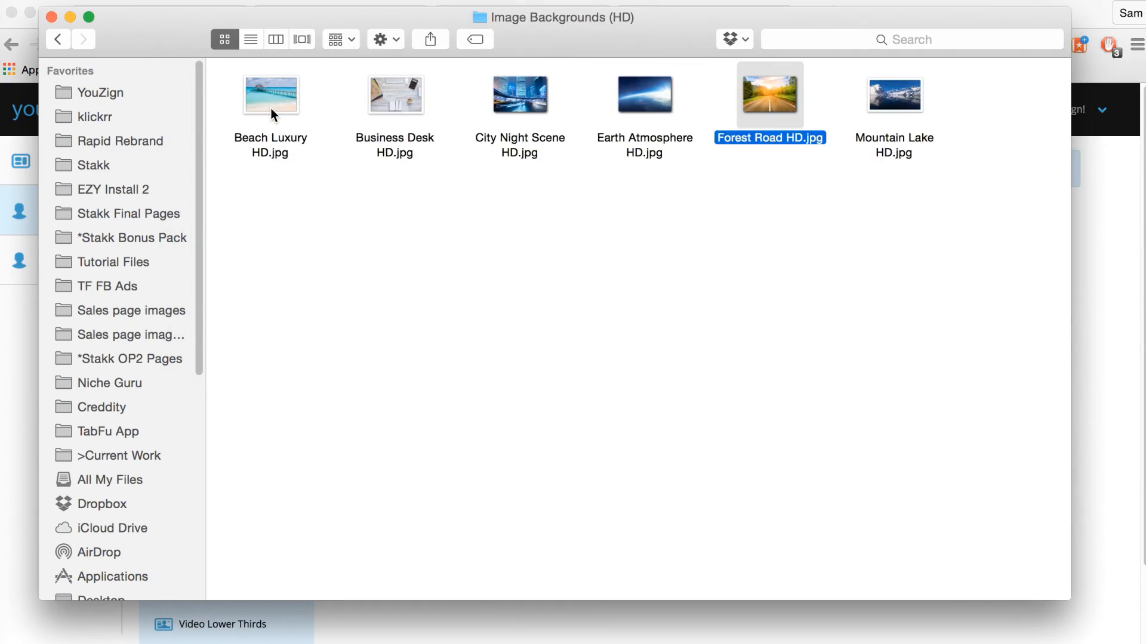
{"action": "left_click", "coordinate": [900, 101]}
{"action": "left_click_drag", "start_coordinate": [904, 24], "coordinate": [905, 35]}
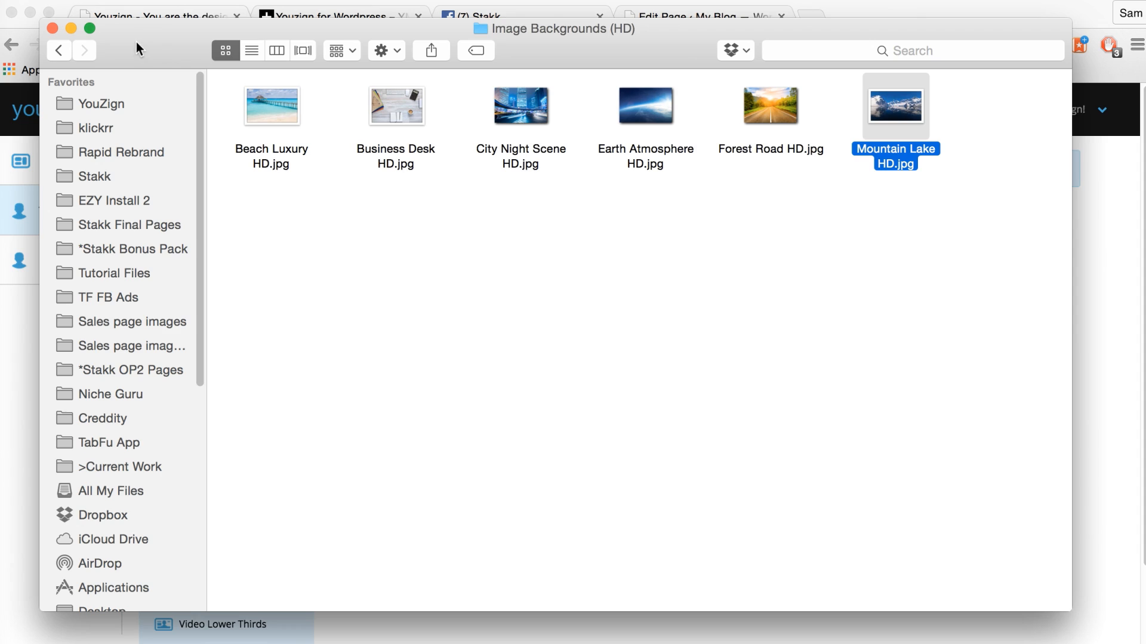
- Look over the images in the Image Backgrounds (SD) folder and return to Bonus Graphics
{"action": "left_click", "coordinate": [59, 52]}
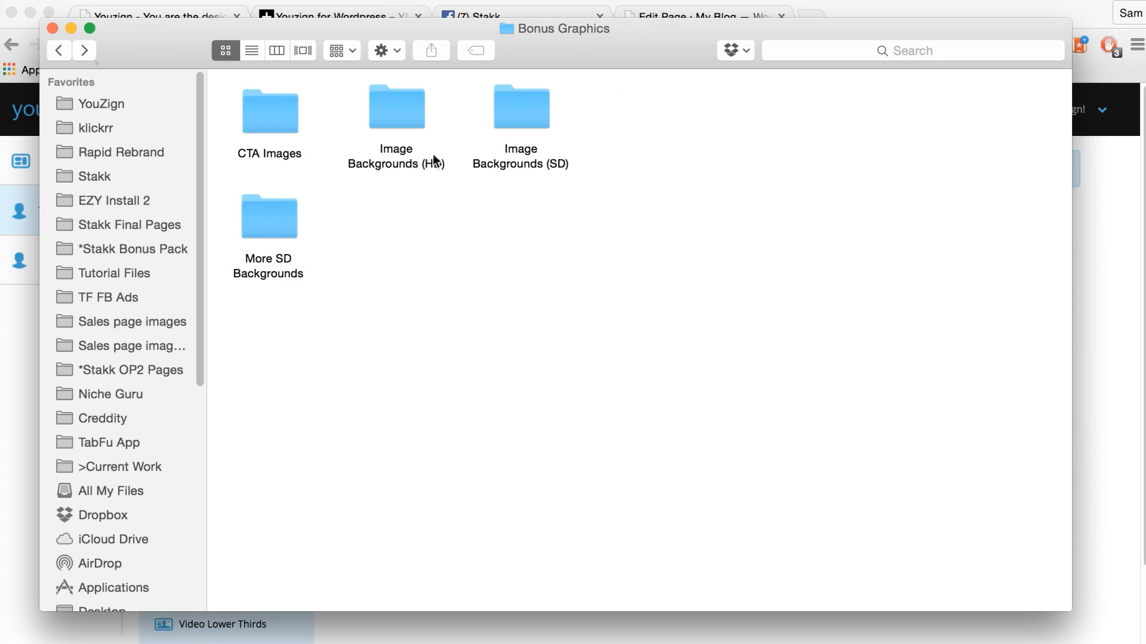
{"action": "double_click", "coordinate": [522, 113]}
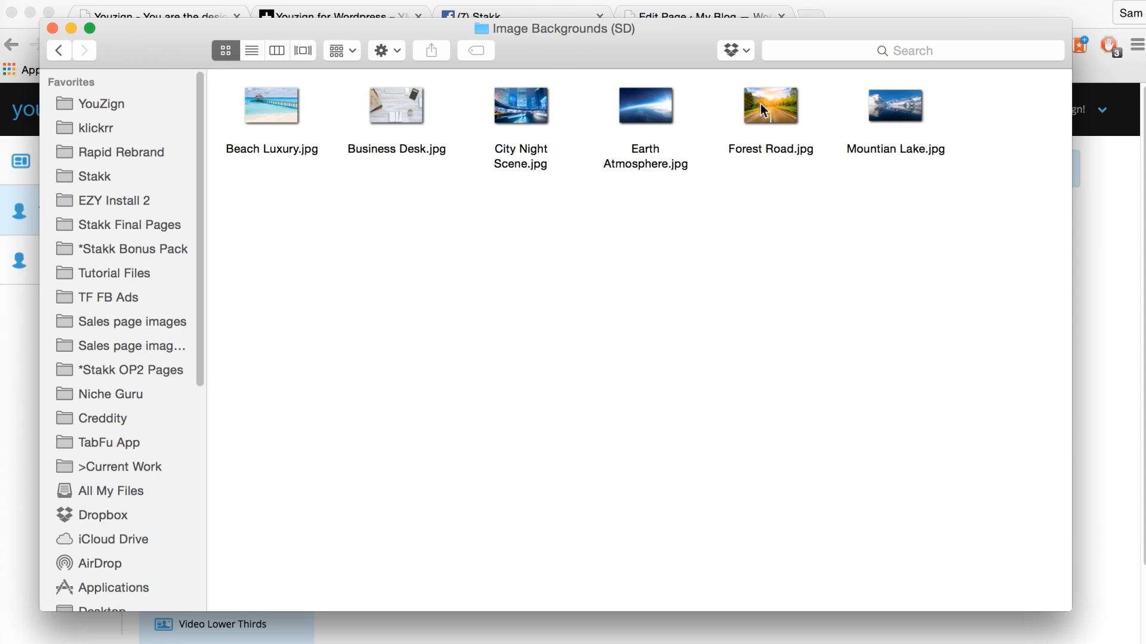
{"action": "left_click", "coordinate": [60, 51]}
- Open the More SD Backgrounds folder and preview its images in sequence from Astronauts.jpg to City Night.jpg
{"action": "double_click", "coordinate": [275, 224]}
{"action": "left_click", "coordinate": [270, 107]}
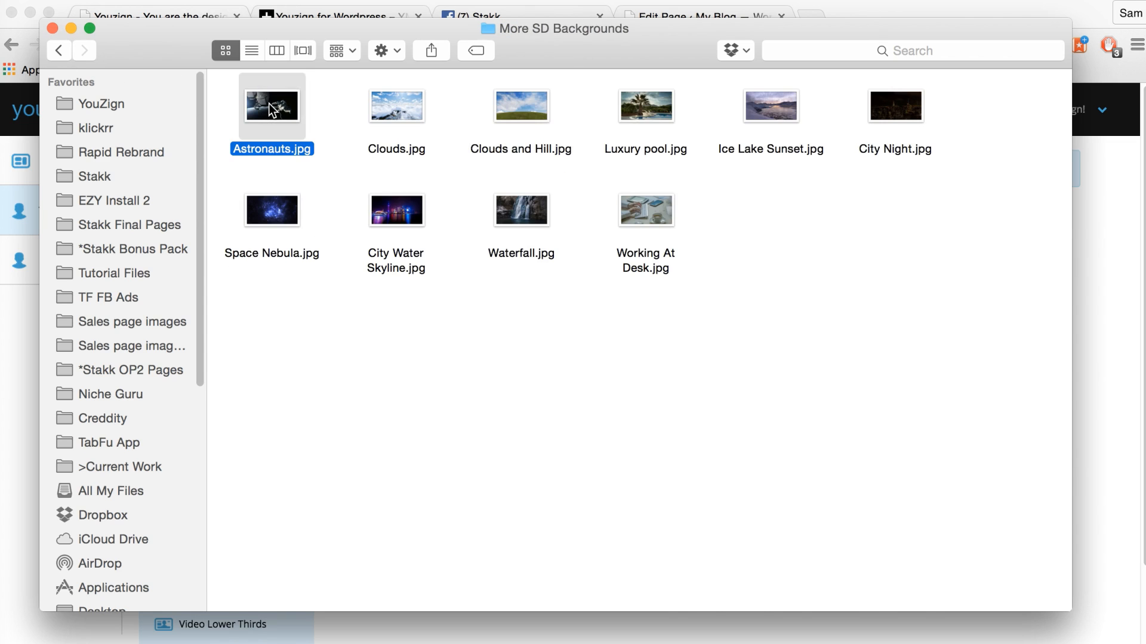
{"action": "key", "text": "space"}
{"action": "key", "text": "Down"}
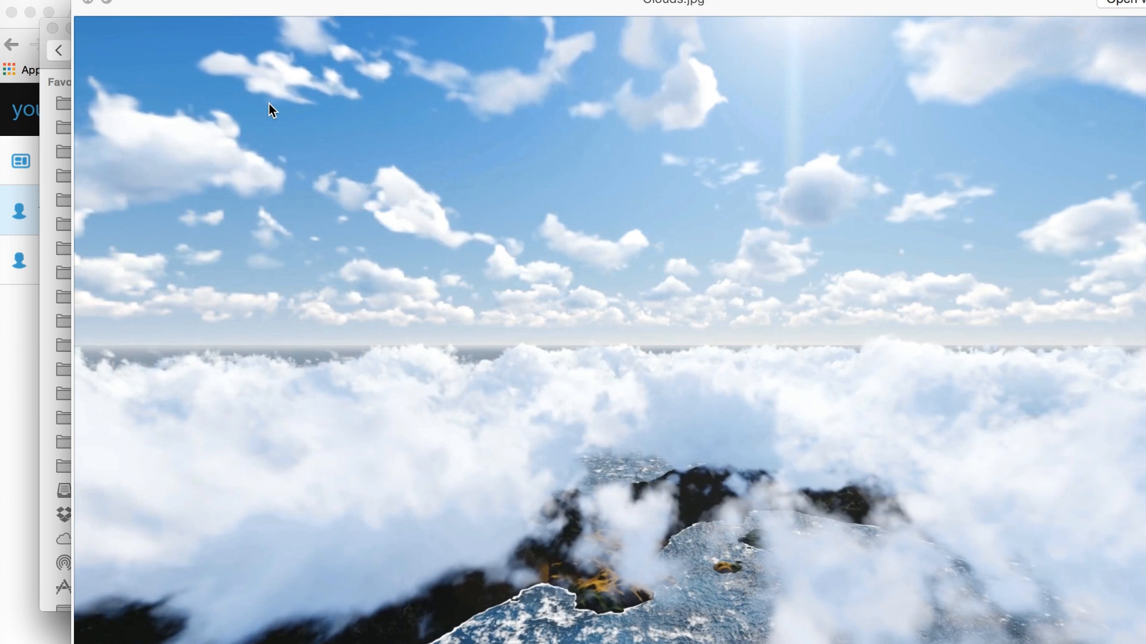
{"action": "key", "text": "Down"}
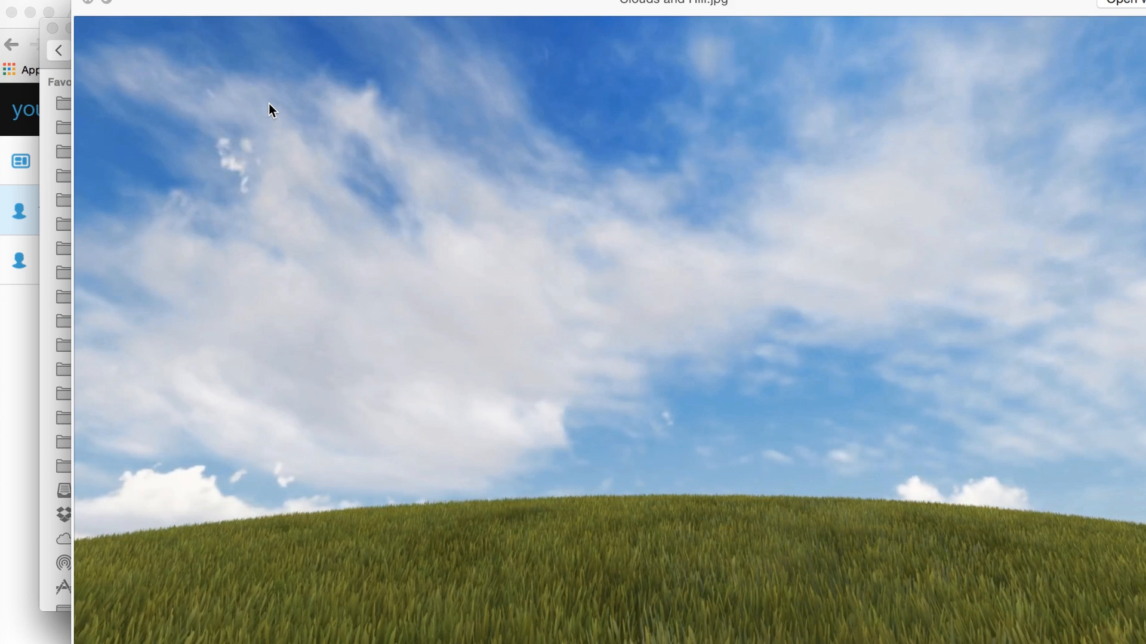
{"action": "key", "text": "Down"}
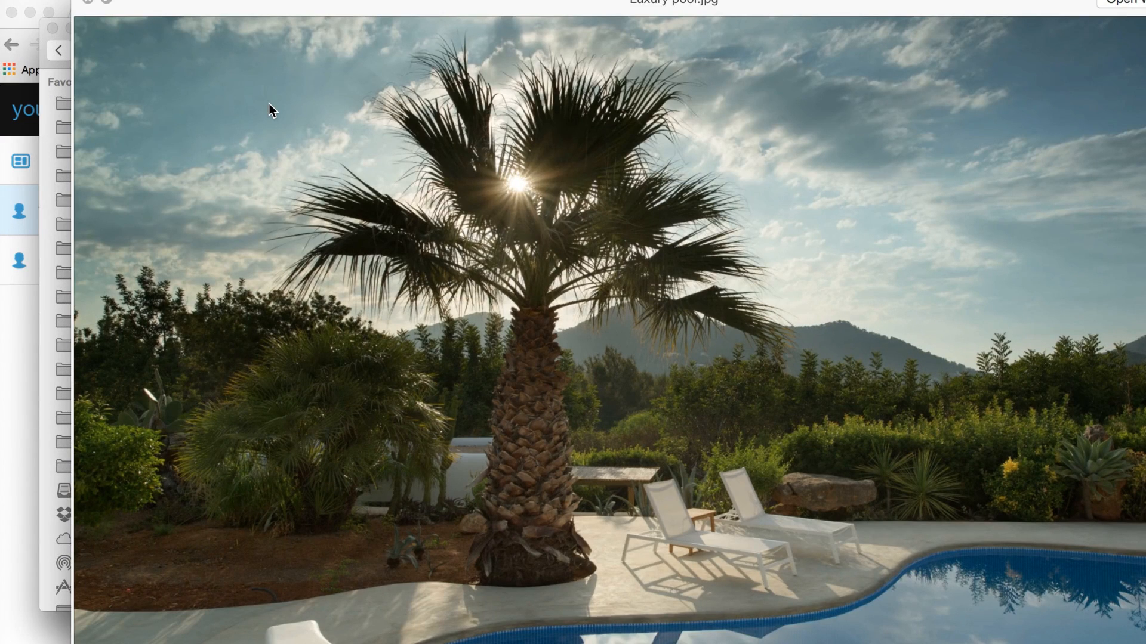
{"action": "key", "text": "Down"}
{"action": "key", "text": "Down"}
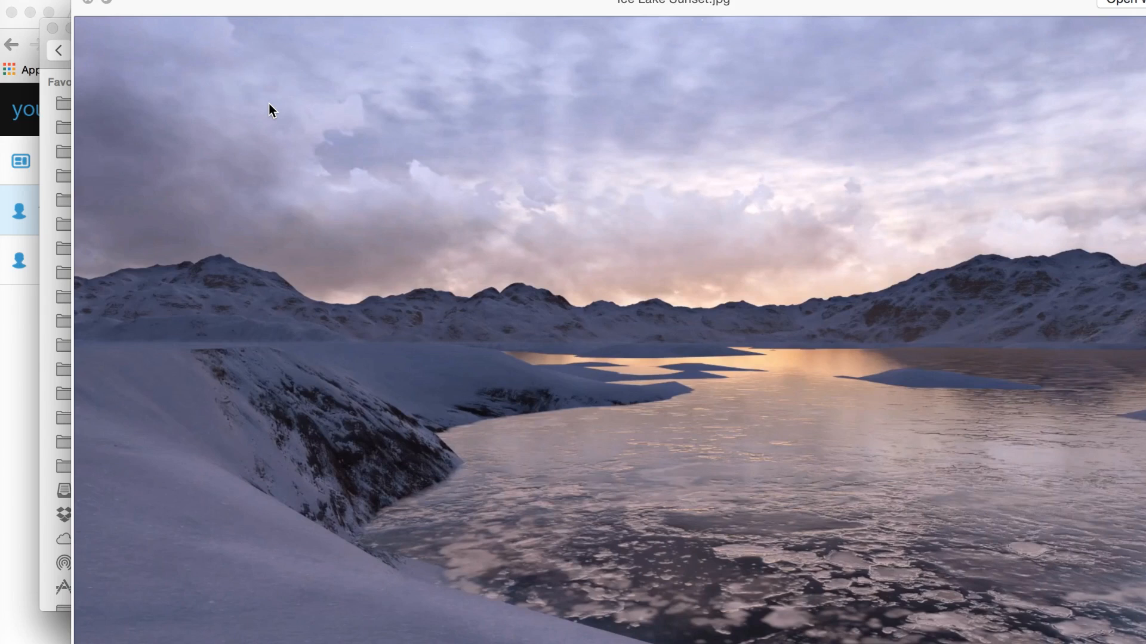
{"action": "key", "text": "space"}
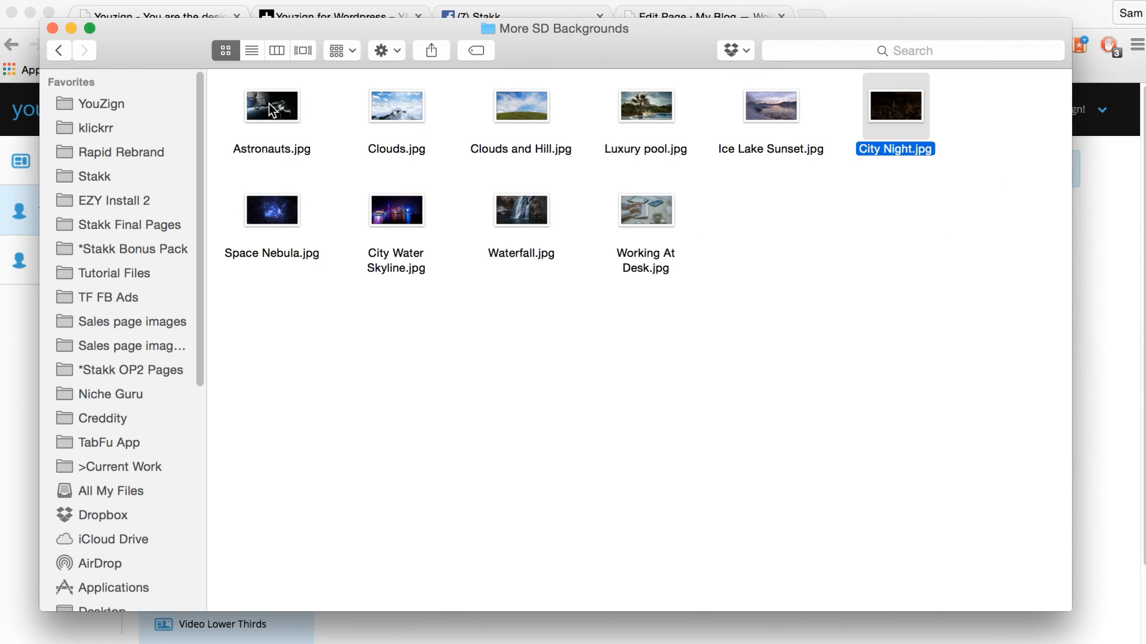
- Open the CTA Images folder inside Bonus Graphics and preview its graphics from coming-soon through special-offer
{"action": "left_click", "coordinate": [59, 51]}
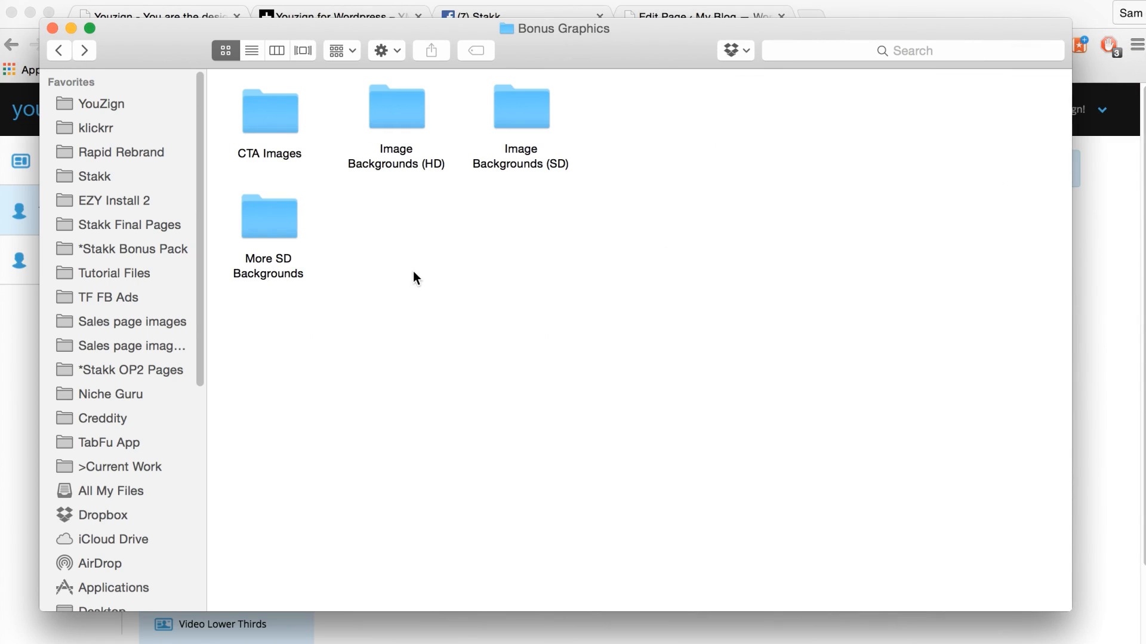
{"action": "double_click", "coordinate": [271, 117]}
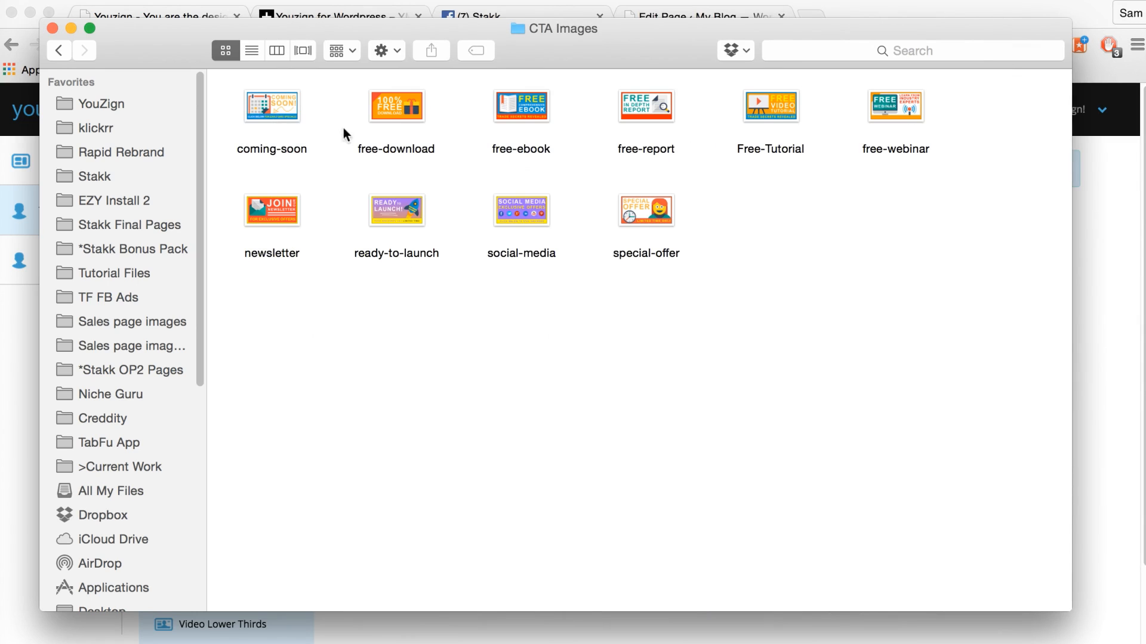
{"action": "left_click", "coordinate": [266, 107]}
{"action": "key", "text": "space"}
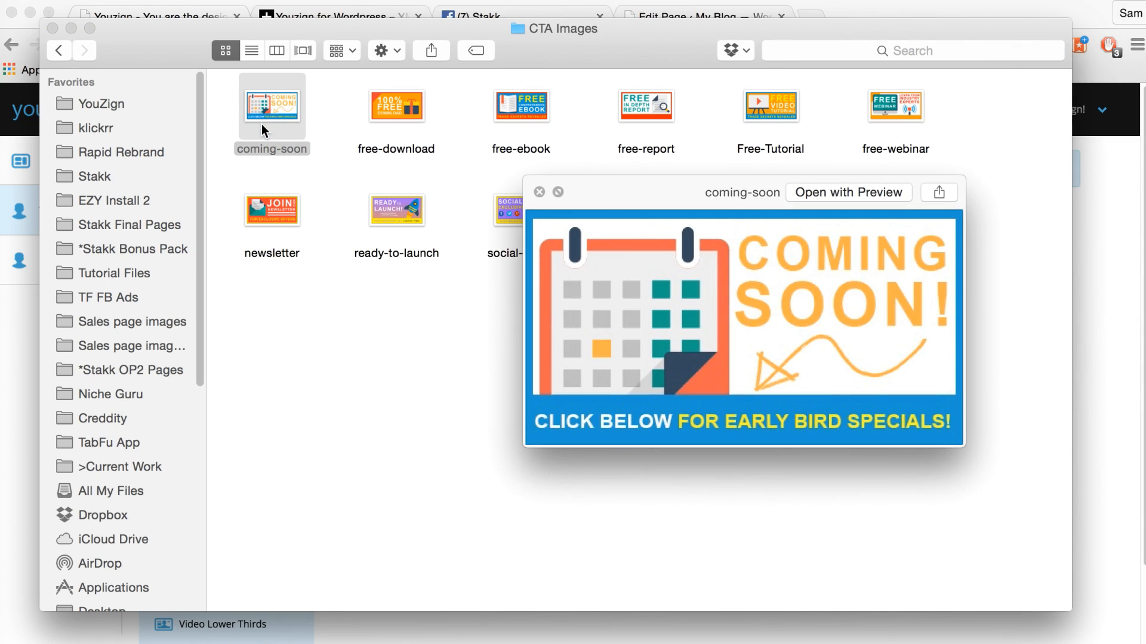
{"action": "key", "text": "Right"}
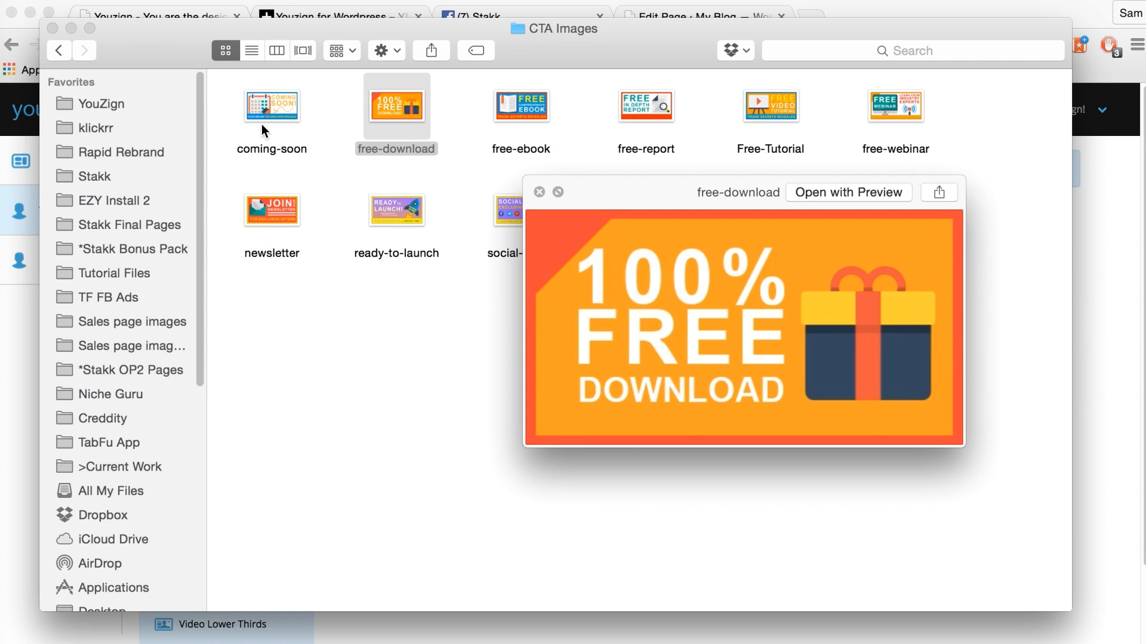
{"action": "key", "text": "Right"}
{"action": "key", "text": "Right"}
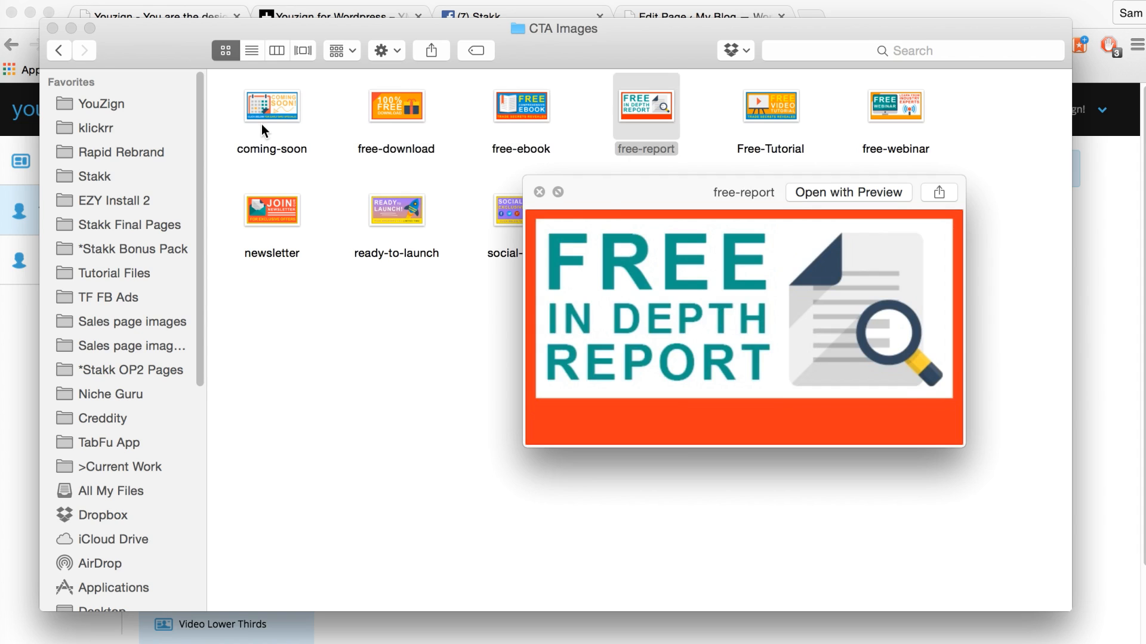
{"action": "key", "text": "Right"}
{"action": "key", "text": "Right"}
{"action": "key", "text": "Down"}
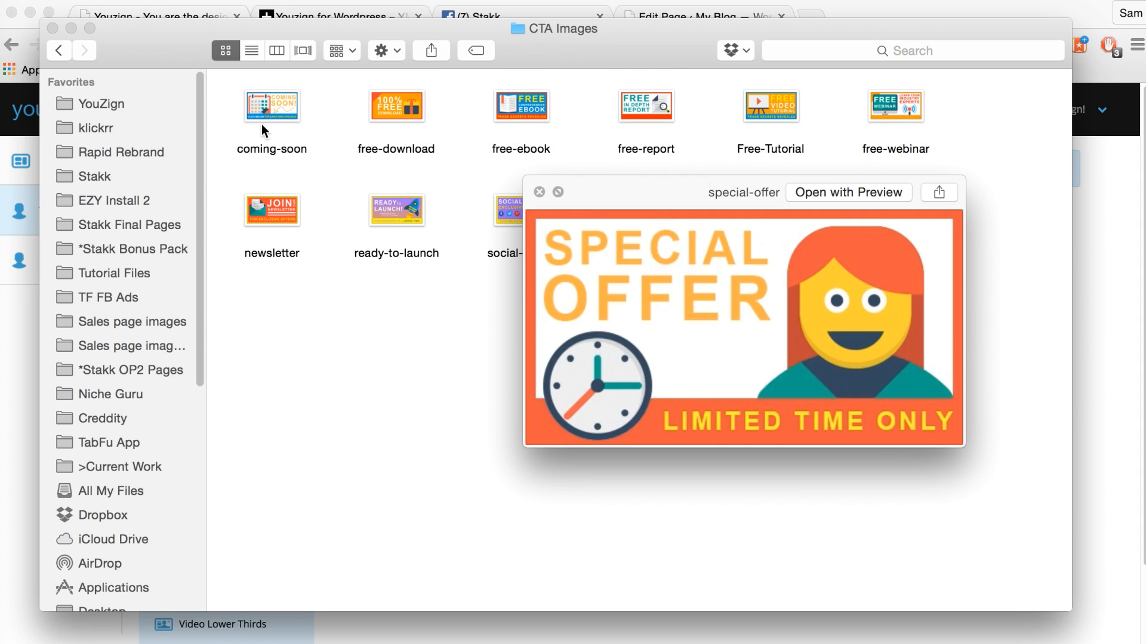
- Step the preview back to the coming-soon graphic, view free-download again, and end on social-media
{"action": "key", "text": "Left"}
{"action": "key", "text": "Left"}
{"action": "key", "text": "Left"}
{"action": "key", "text": "Up"}
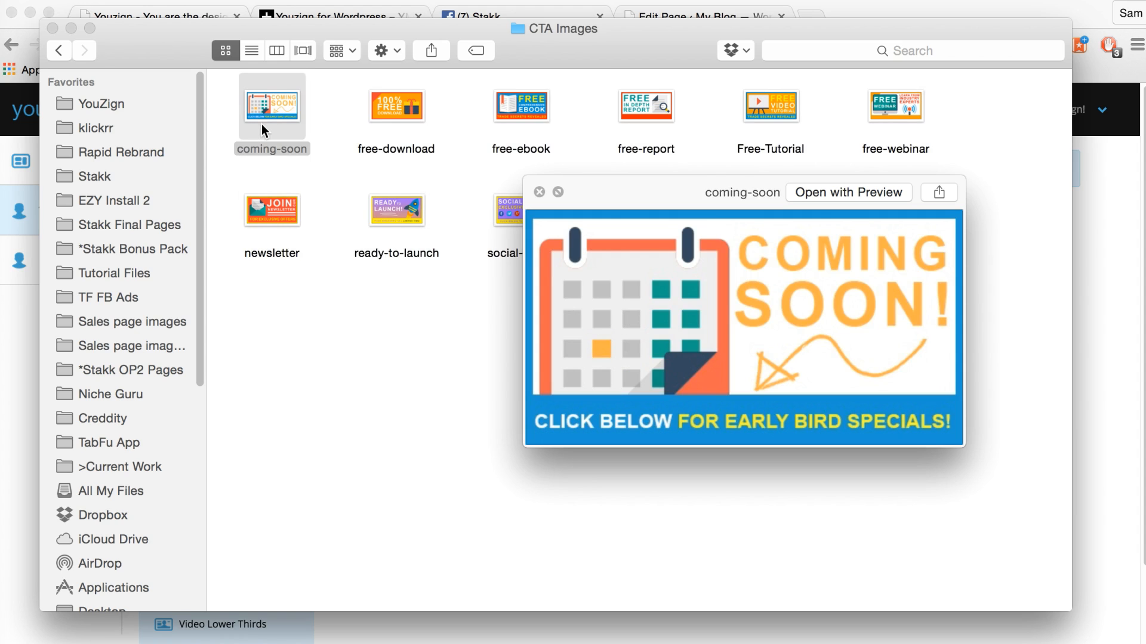
{"action": "key", "text": "Right"}
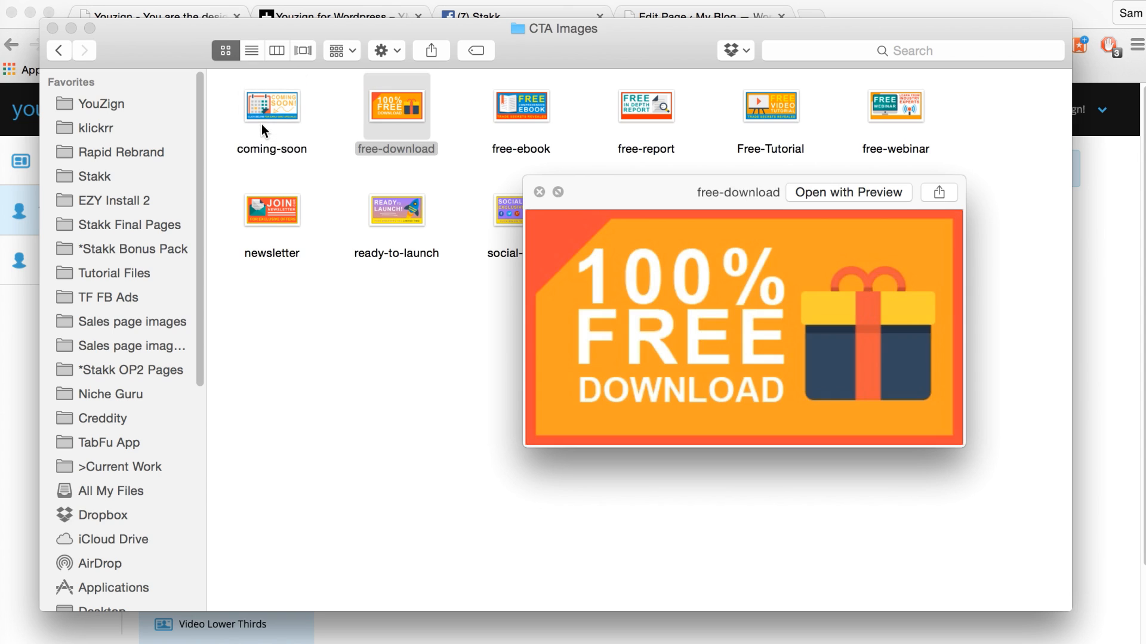
{"action": "key", "text": "Down"}
{"action": "key", "text": "Right"}
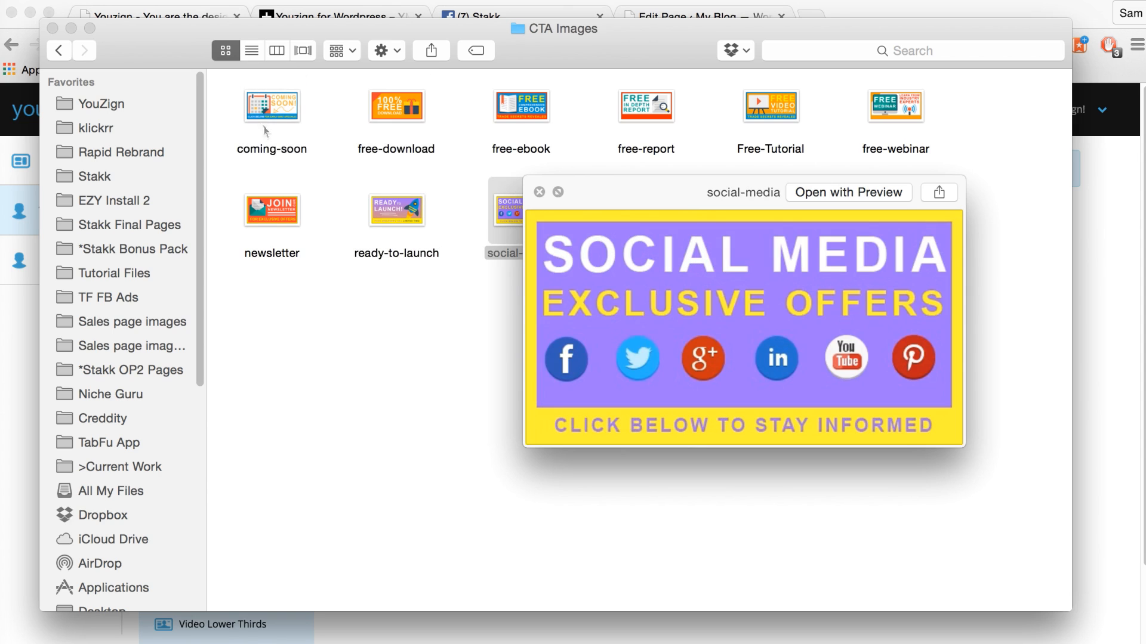
- Go back up to the YouZign folder, close the open preview, and select Business Desk.jpg
{"action": "left_click", "coordinate": [62, 50]}
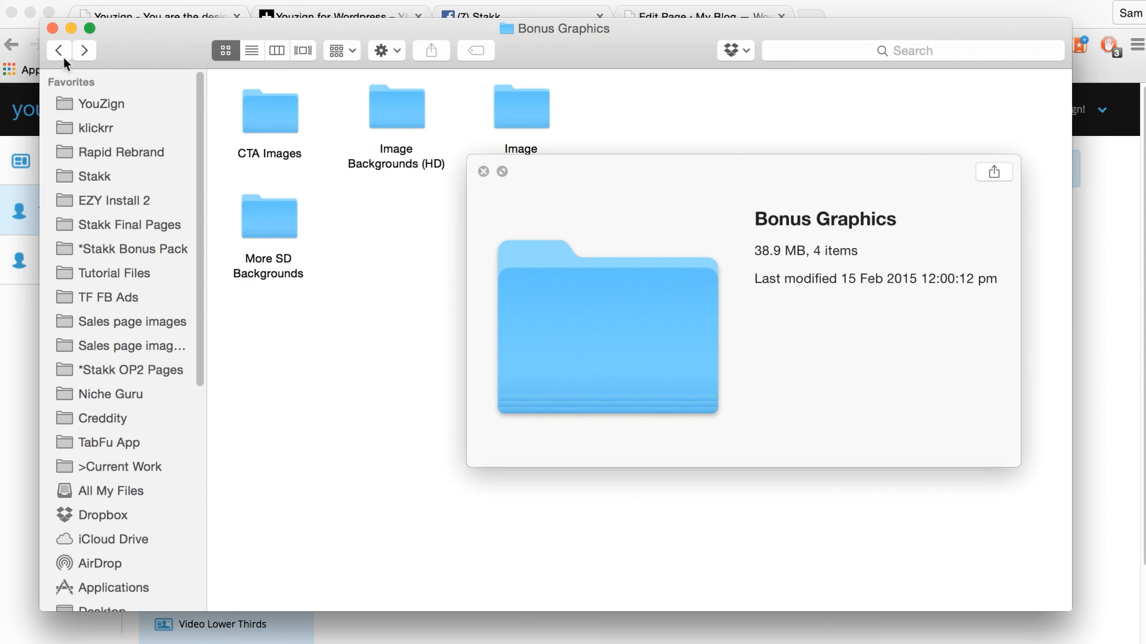
{"action": "left_click", "coordinate": [62, 53]}
{"action": "left_click", "coordinate": [486, 173]}
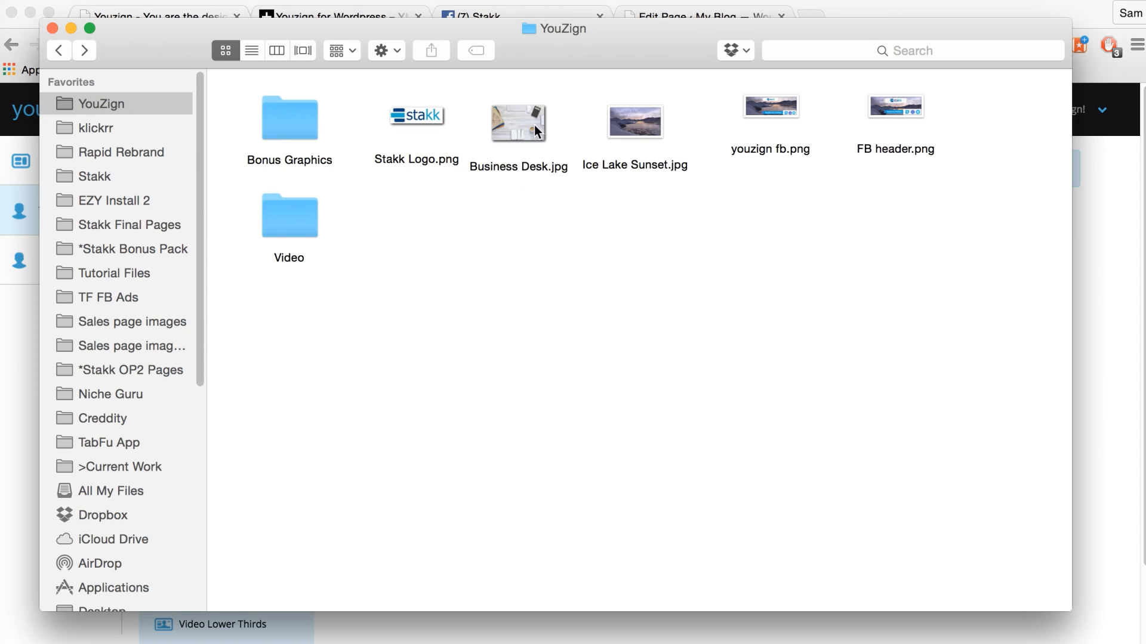
{"action": "left_click", "coordinate": [534, 124]}
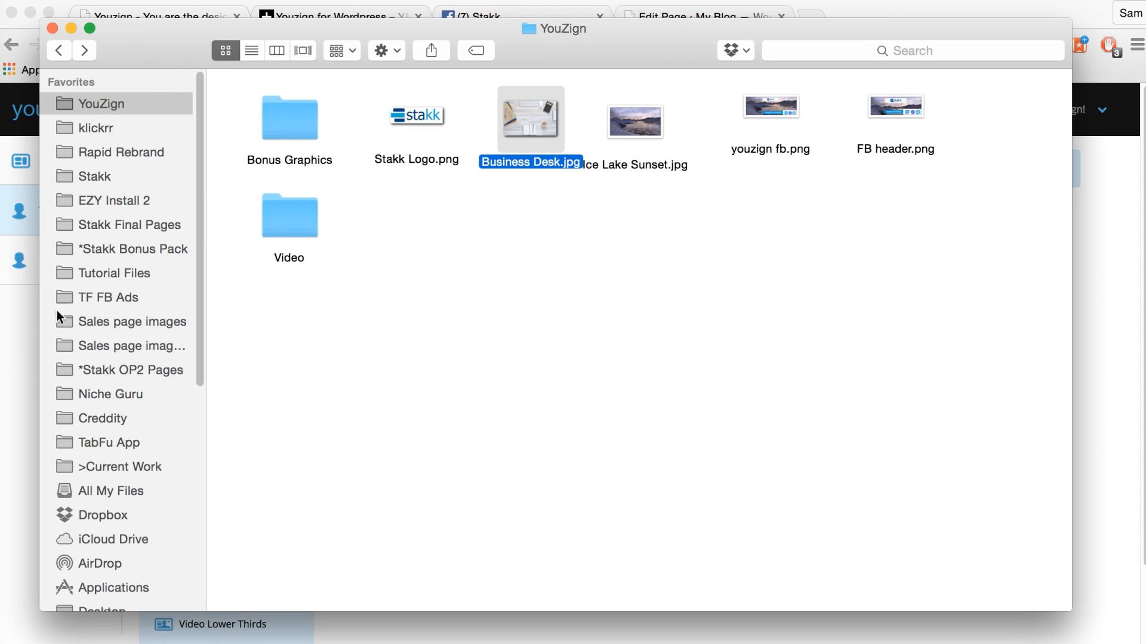
- Switch to the browser and view the Youzign templates page with the Facebook cover templates
{"action": "left_click", "coordinate": [24, 345]}
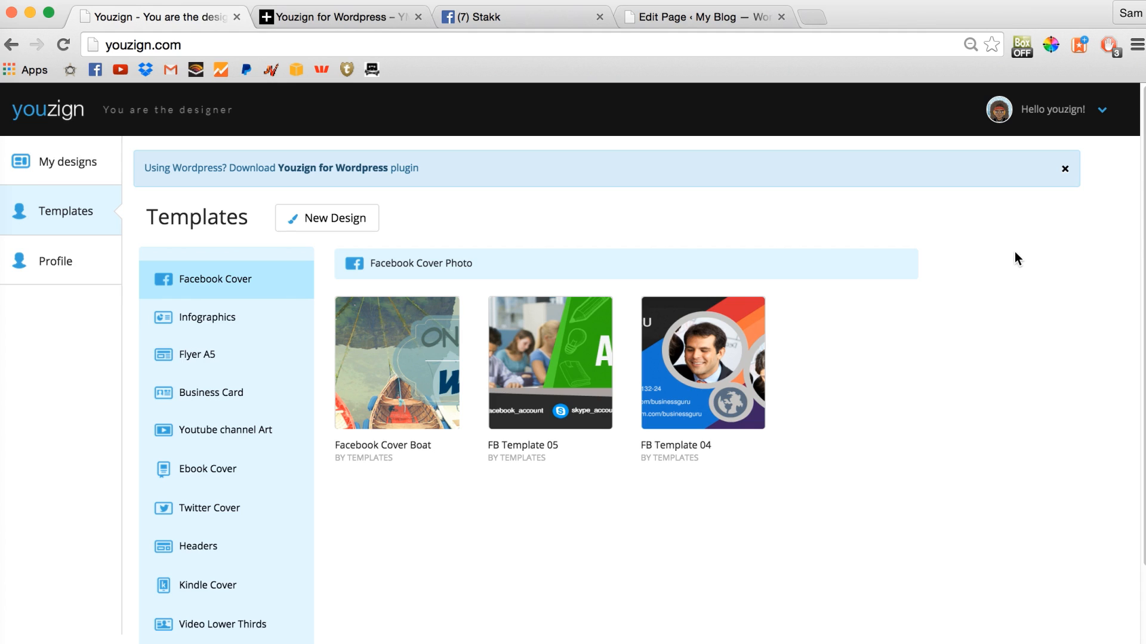
{"action": "left_click_drag", "start_coordinate": [1143, 181], "coordinate": [1141, 184]}
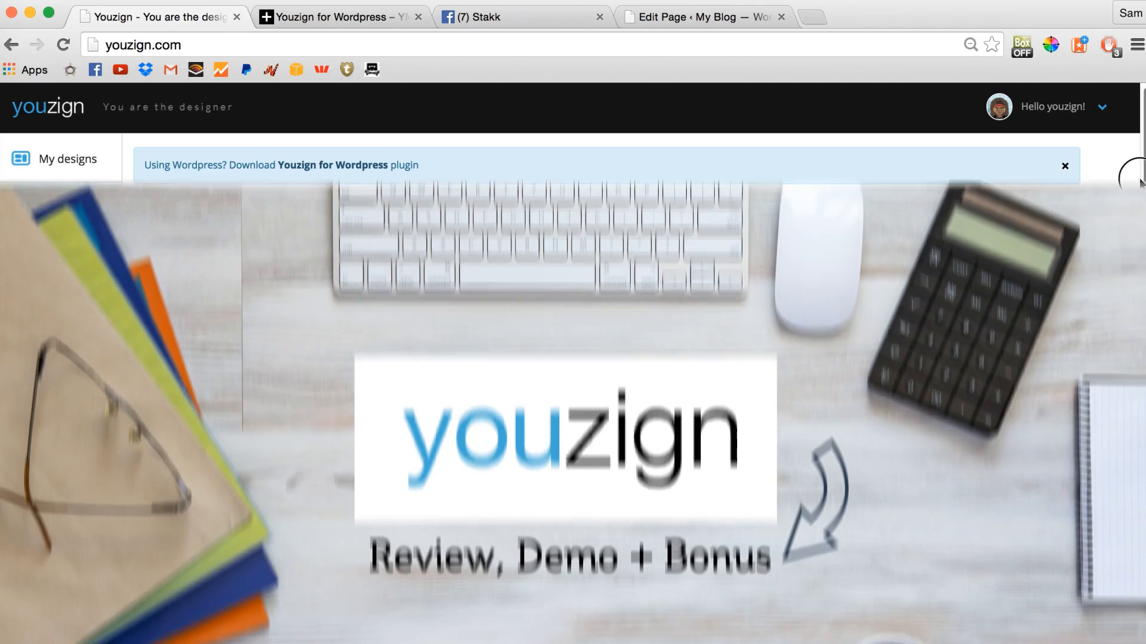